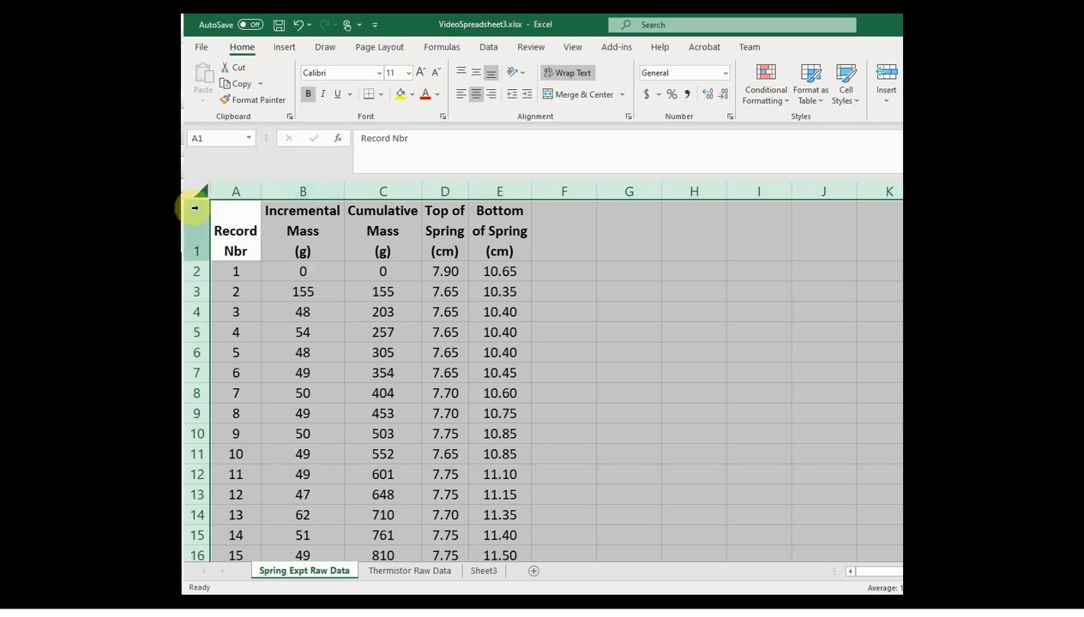
Step: Copy the entire Spring Expt Raw Data sheet and paste it into Sheet3 with its source formatting kept
click(262, 84)
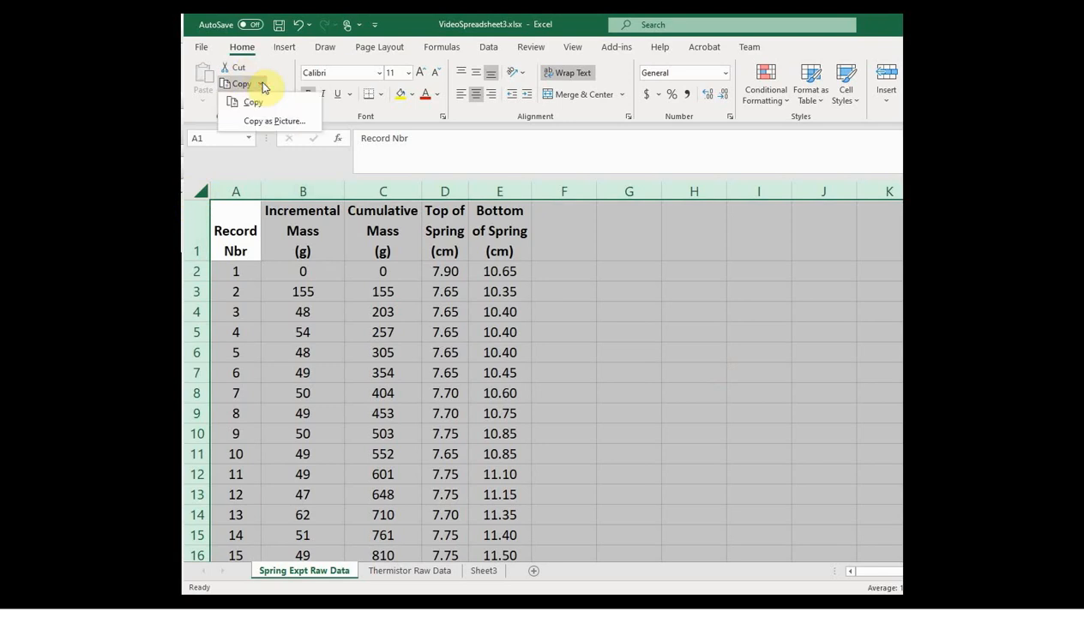
click(253, 102)
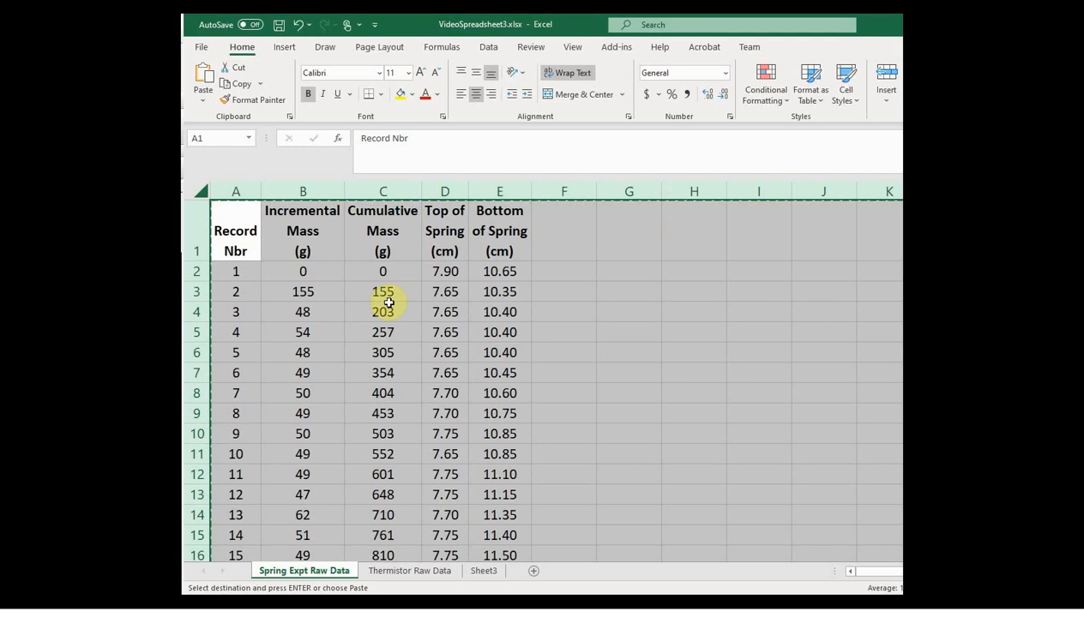
click(485, 572)
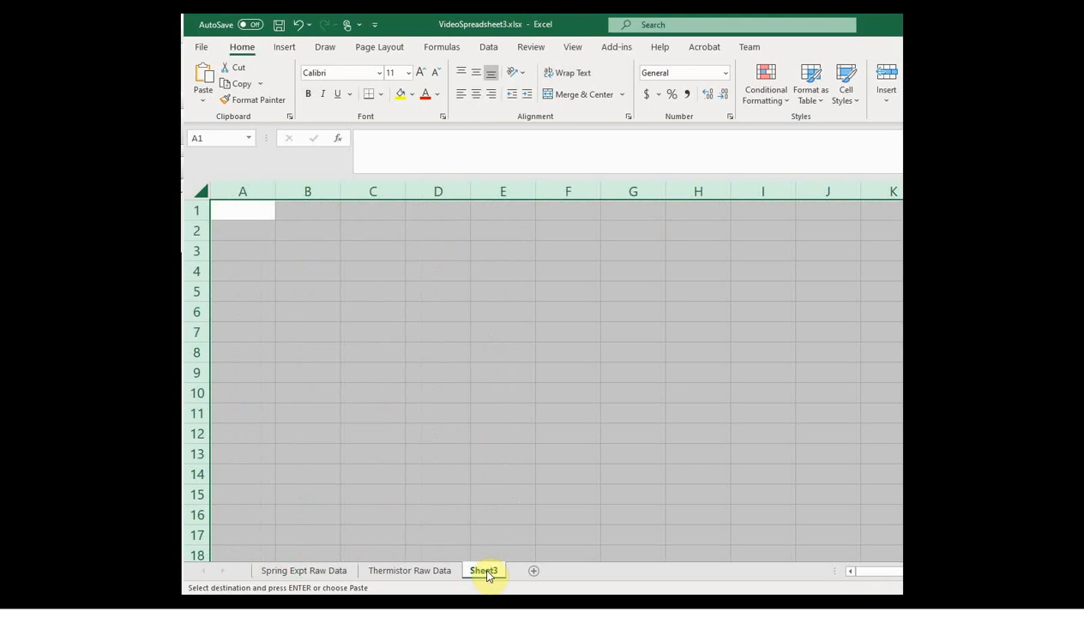
click(204, 100)
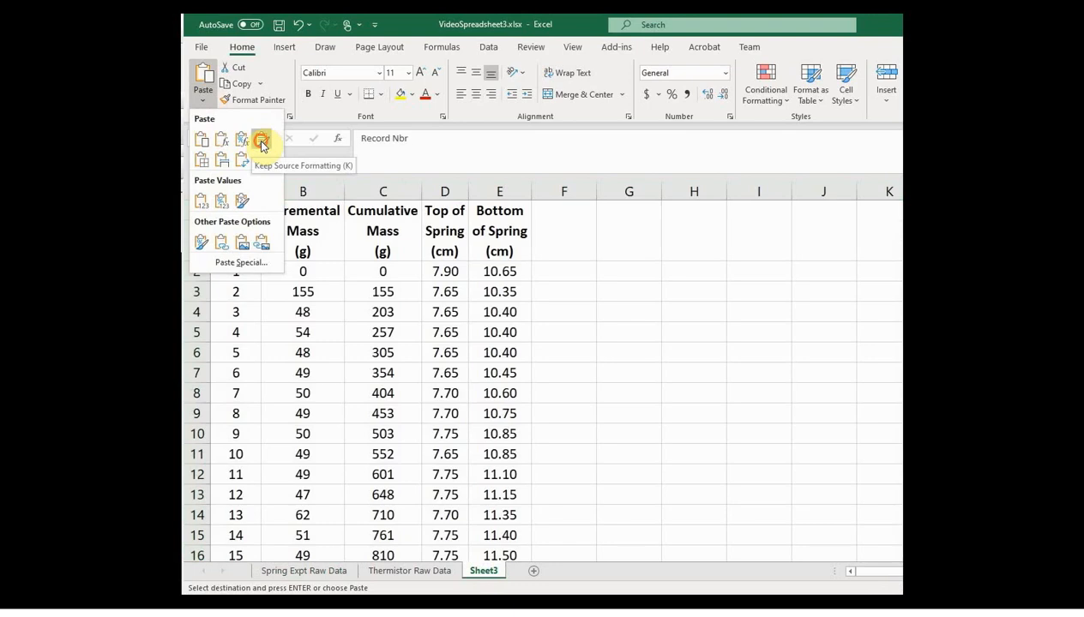
click(262, 140)
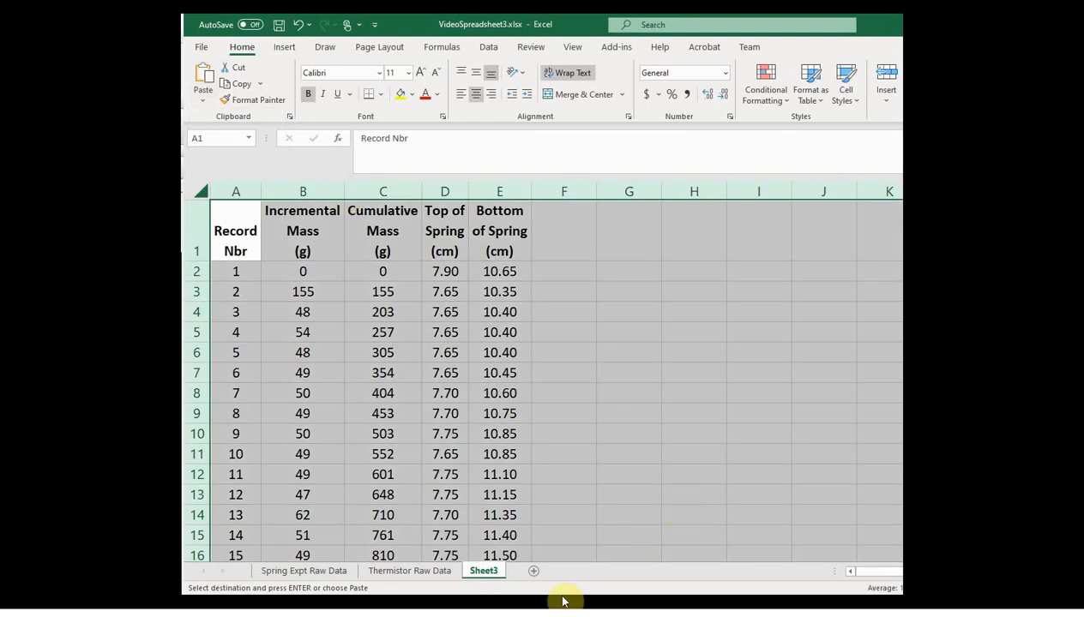
Step: Rename Sheet3 as "Spring Expt Calc"
double_click(486, 571)
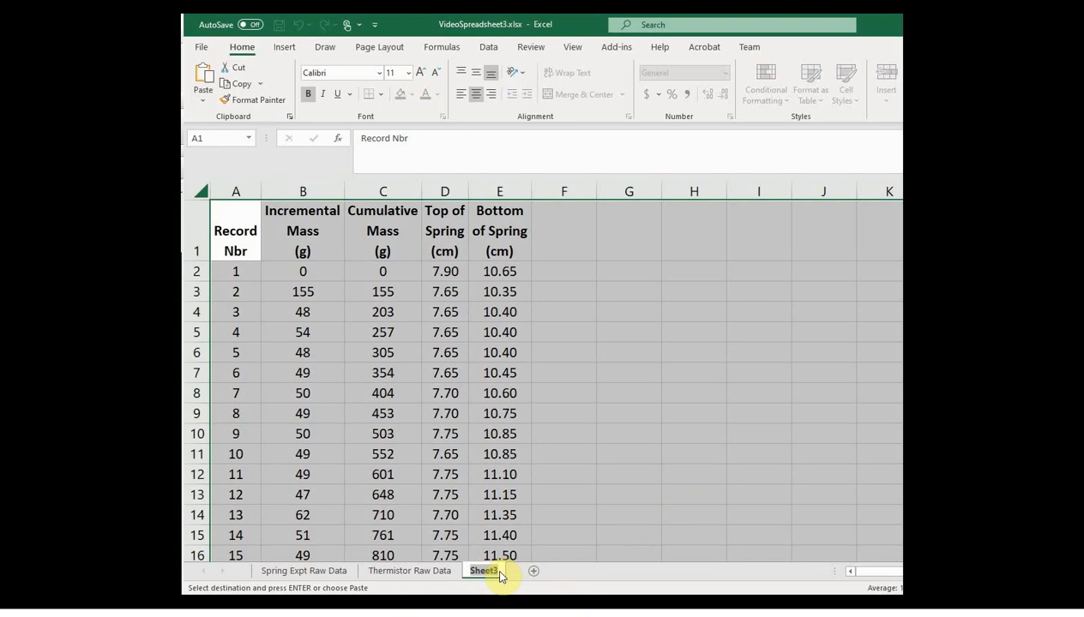
text(Spring Expt Calc)
key(Return)
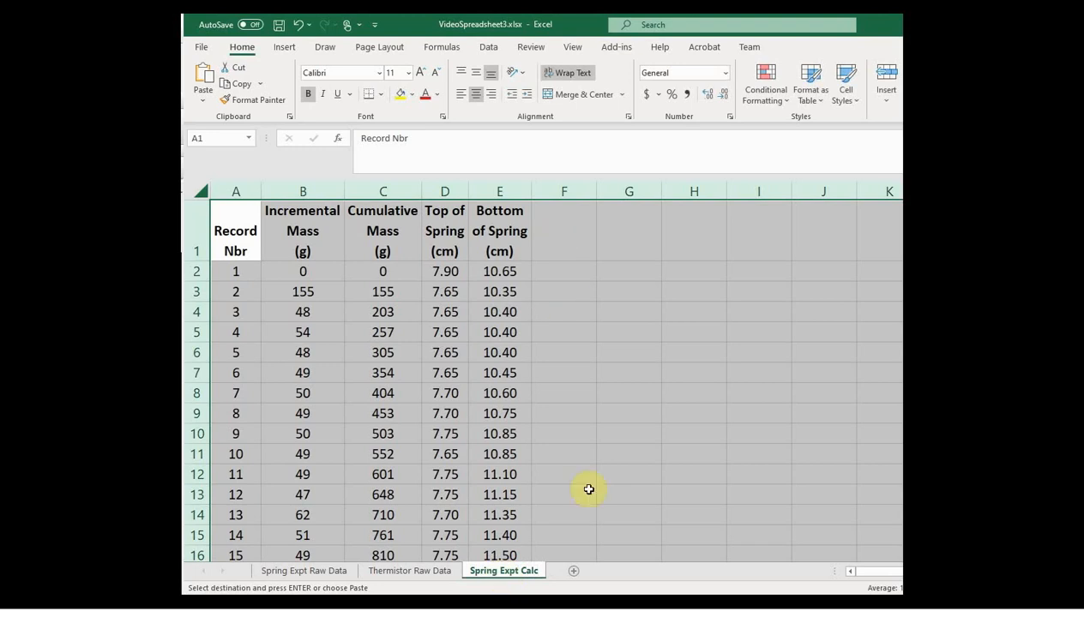
Step: Insert a blank row above the column headings on the Spring Expt Calc sheet
click(195, 236)
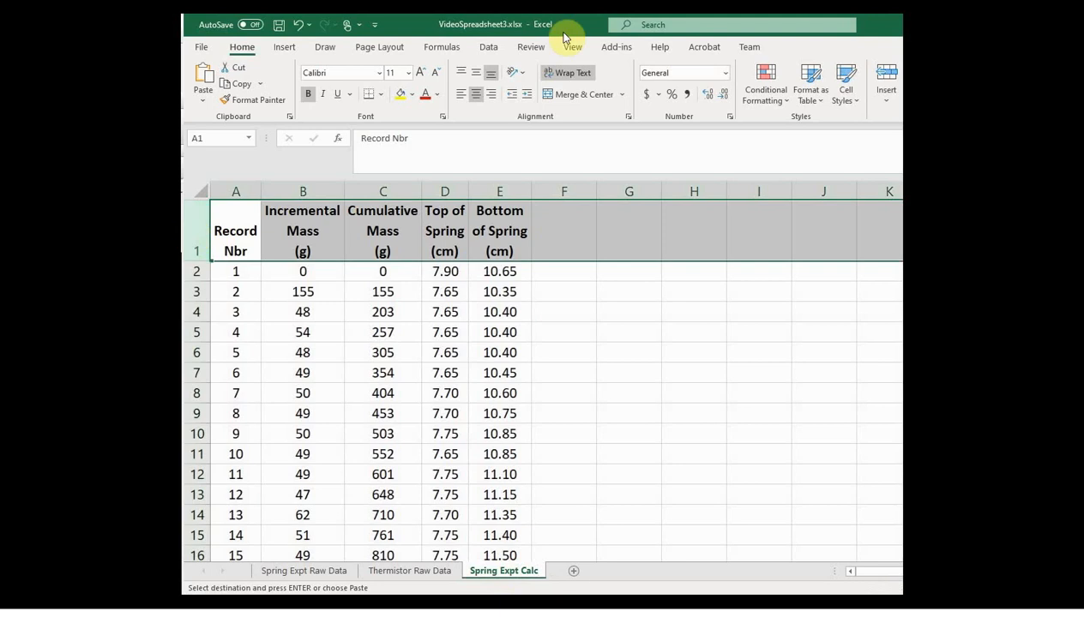
click(886, 103)
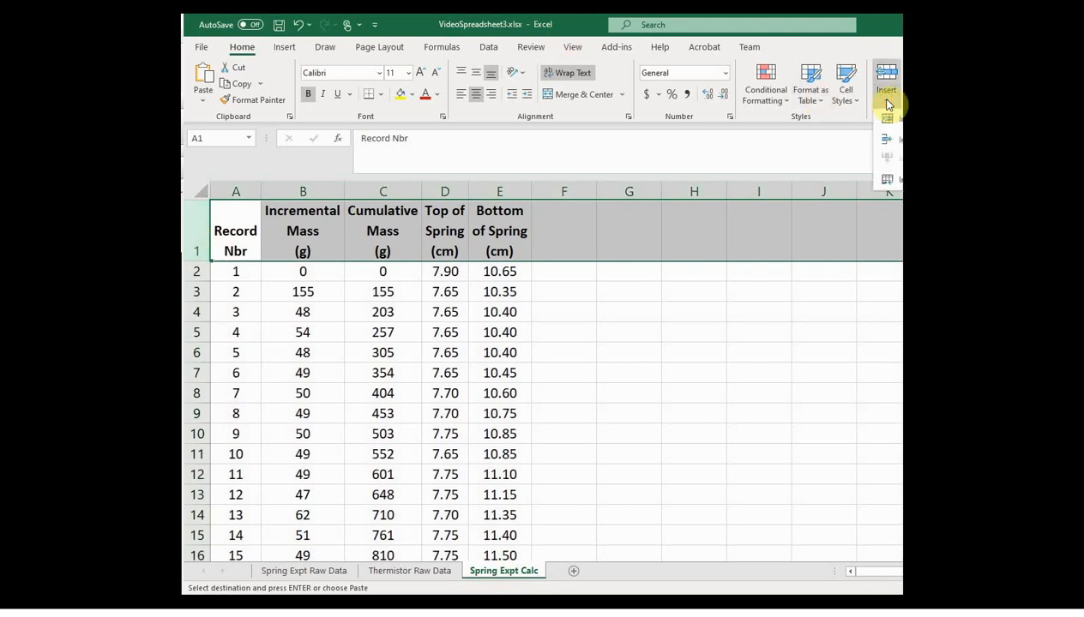
click(901, 139)
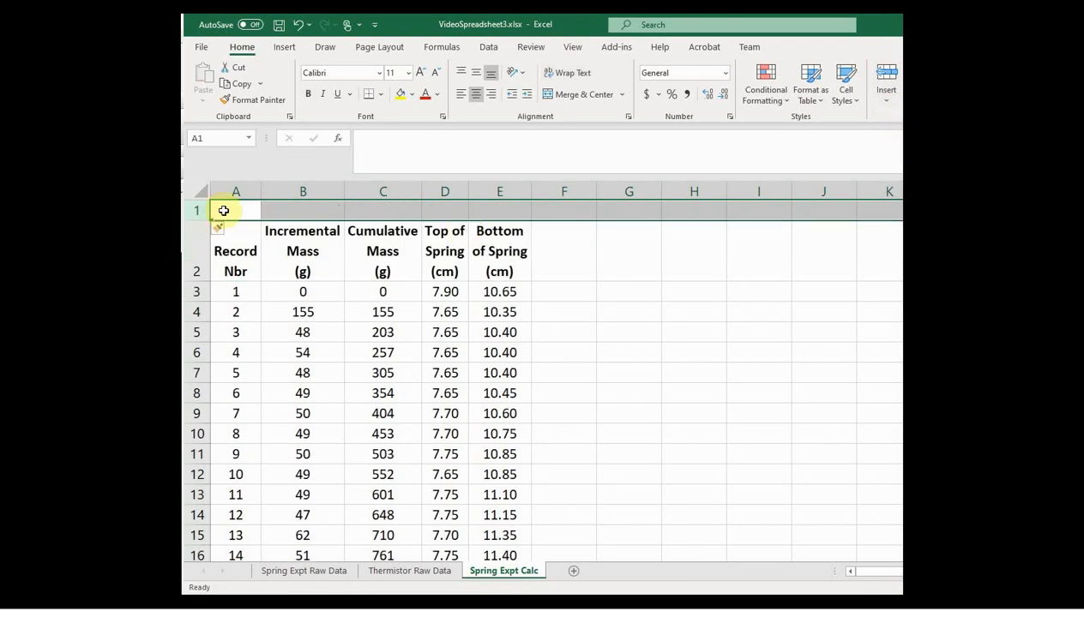
Step: Enter the bold heading "Raw Data" in cell A1
click(227, 211)
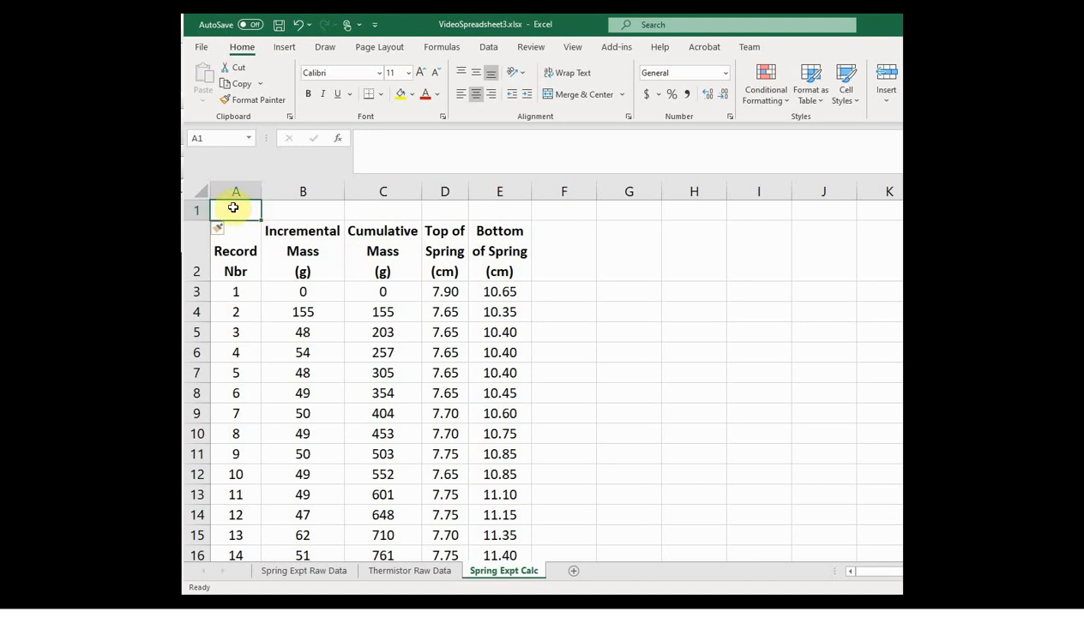
click(308, 95)
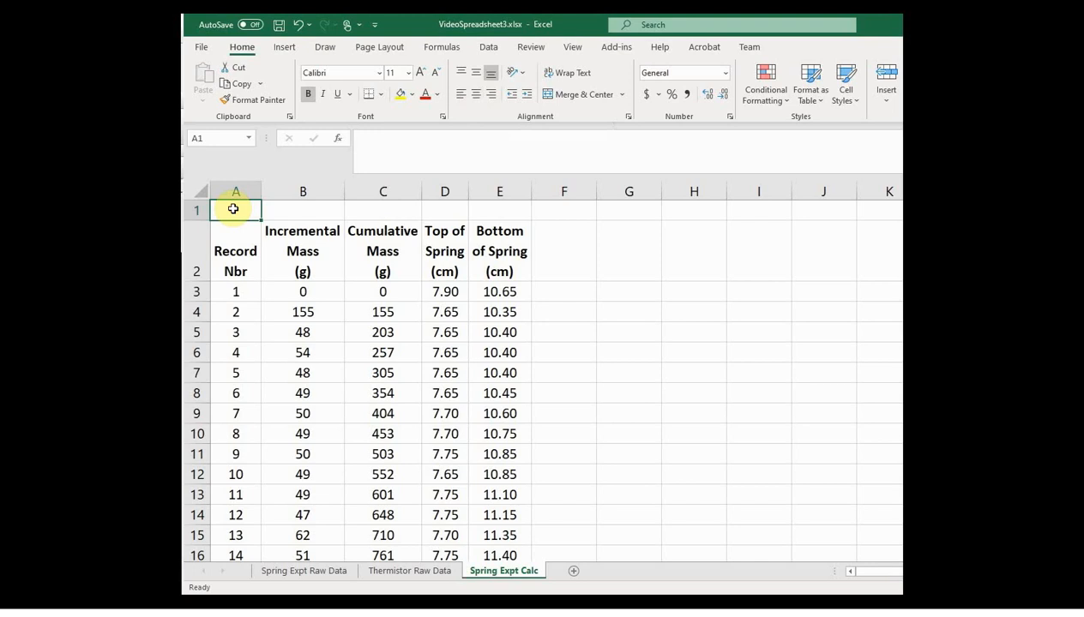
text(Ra)
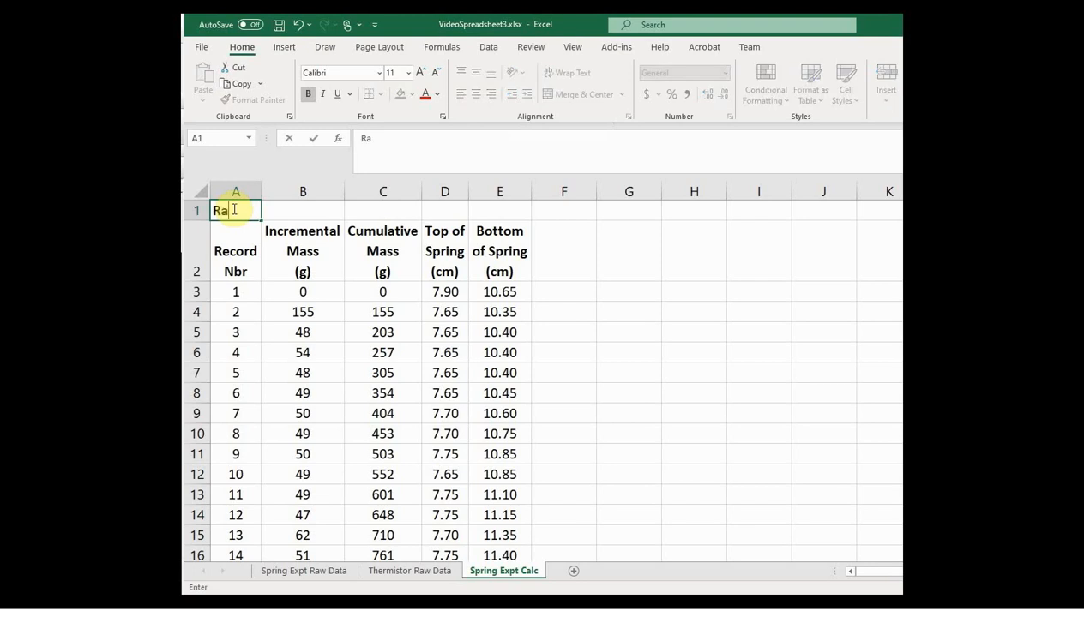
text(w Data)
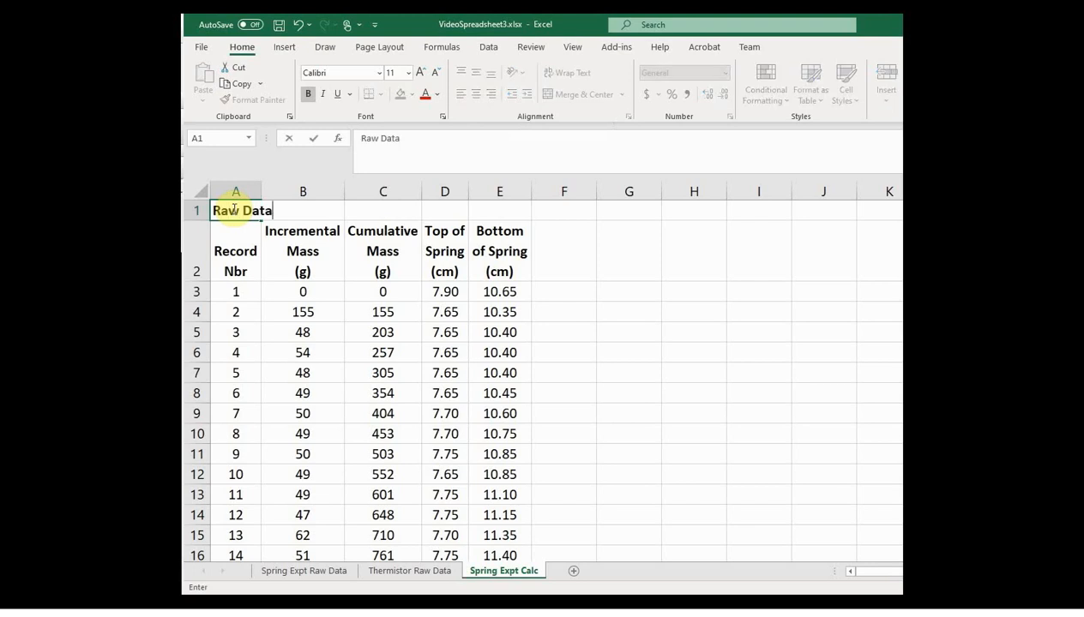
key(Return)
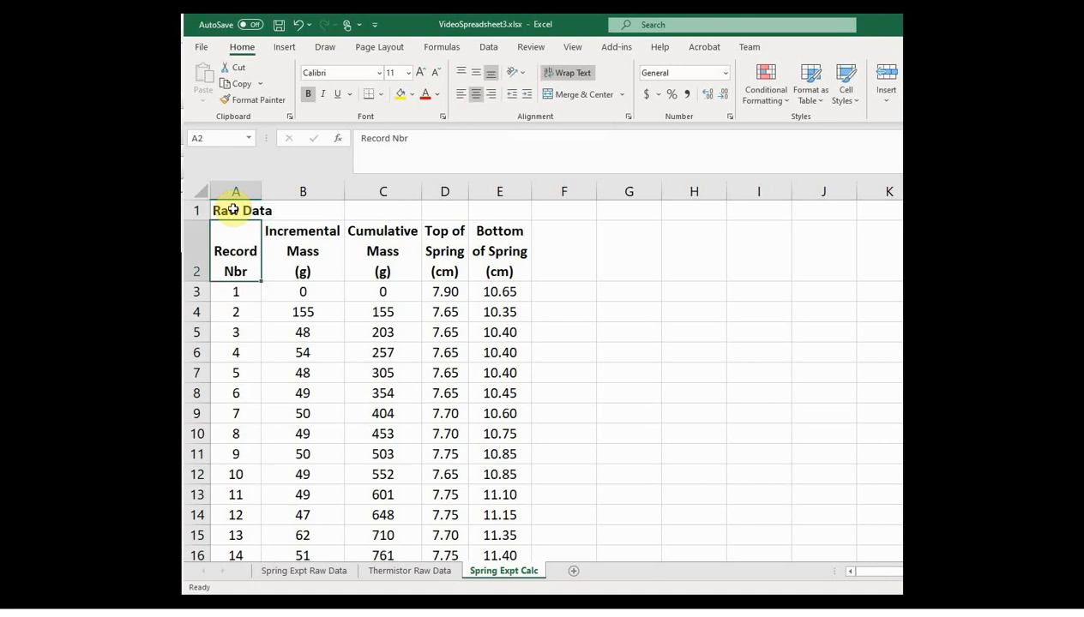
Step: Merge and center the "Raw Data" heading across cells A1:E1
click(233, 210)
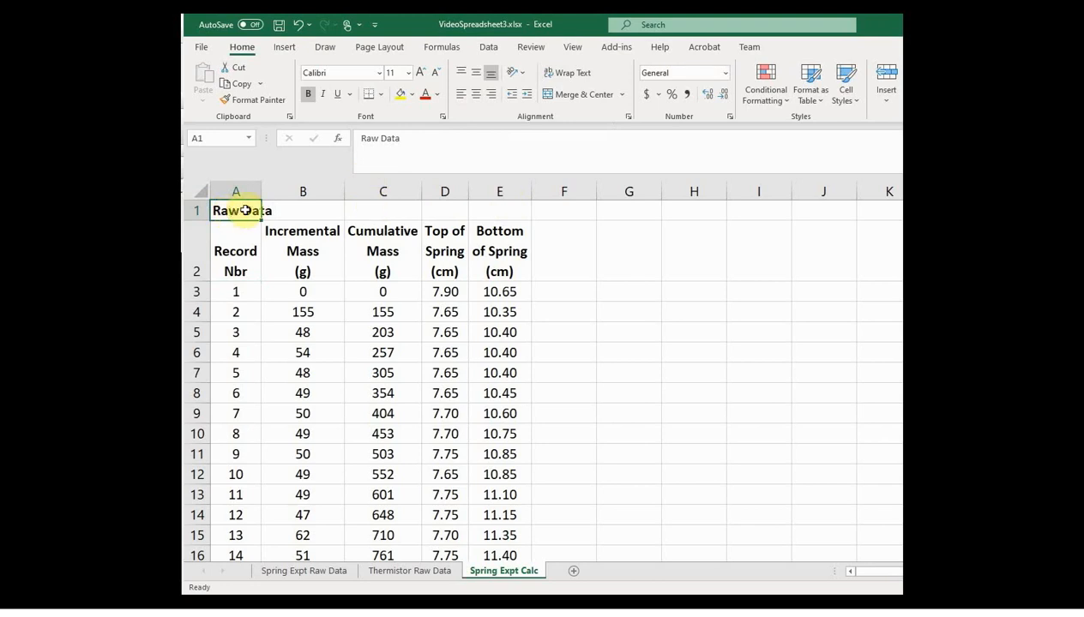
drag(247, 210, 474, 210)
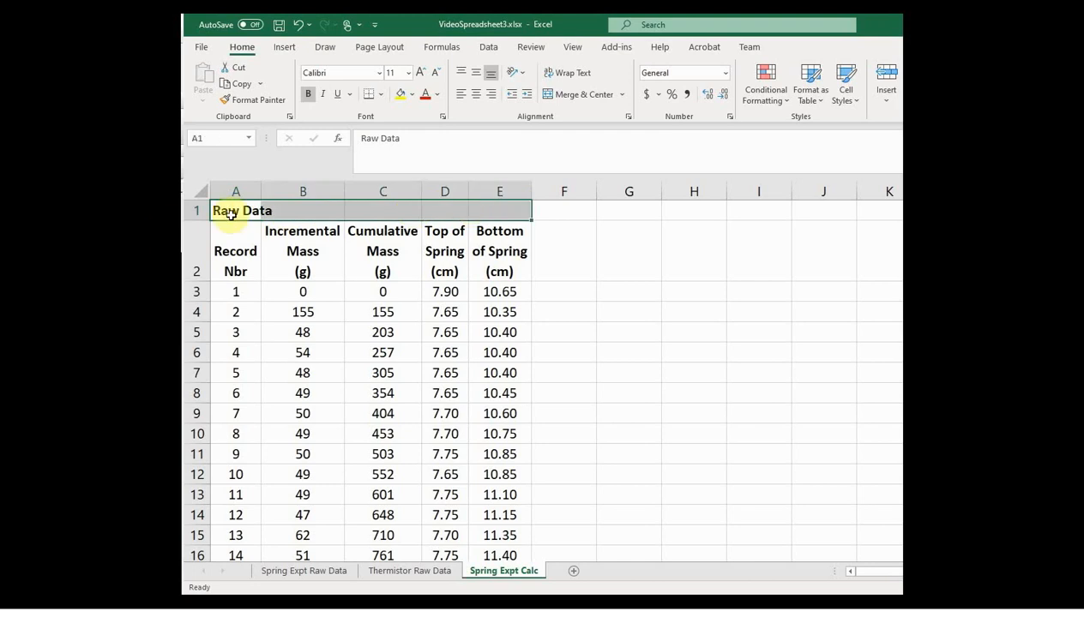
click(574, 98)
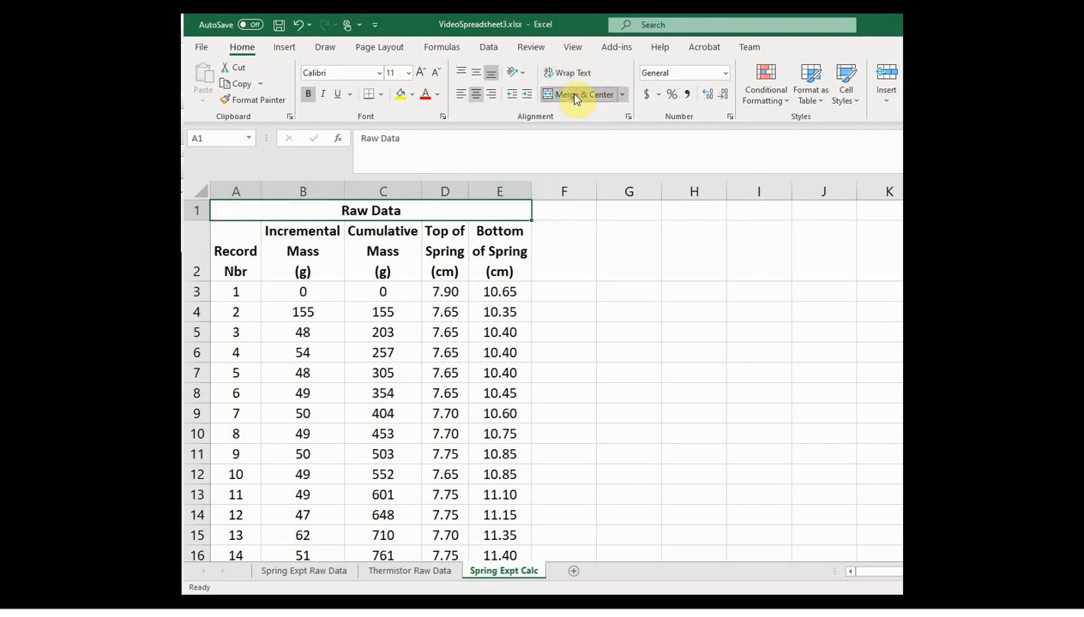
click(640, 479)
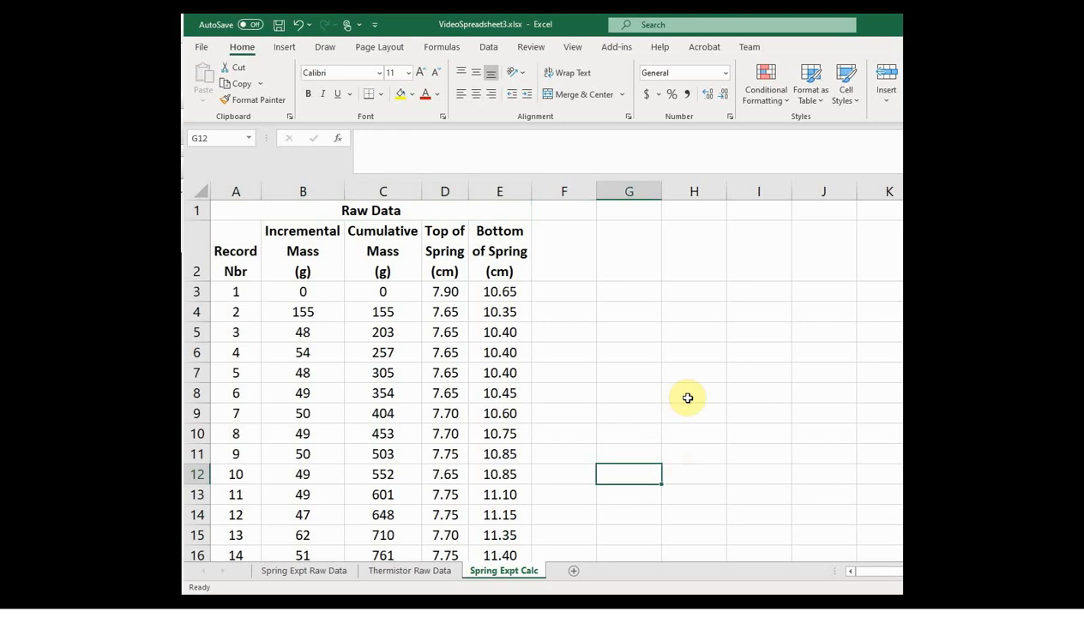
Step: Enter the heading "Manufacturer's Data and Constants" in cell F1 and make all of row 1 bold
click(558, 211)
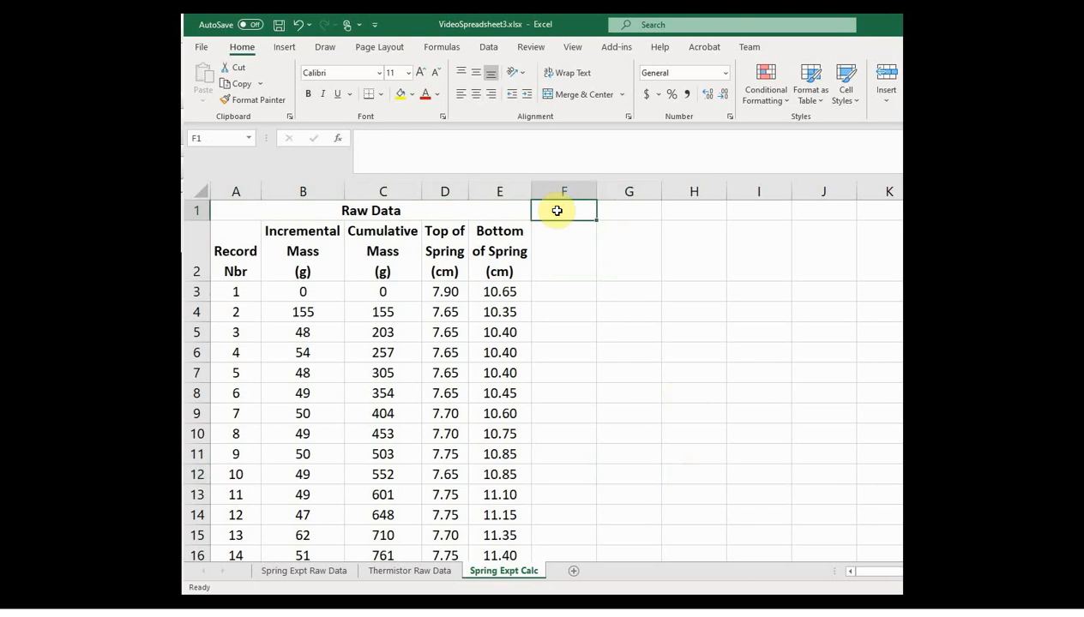
text(Ma)
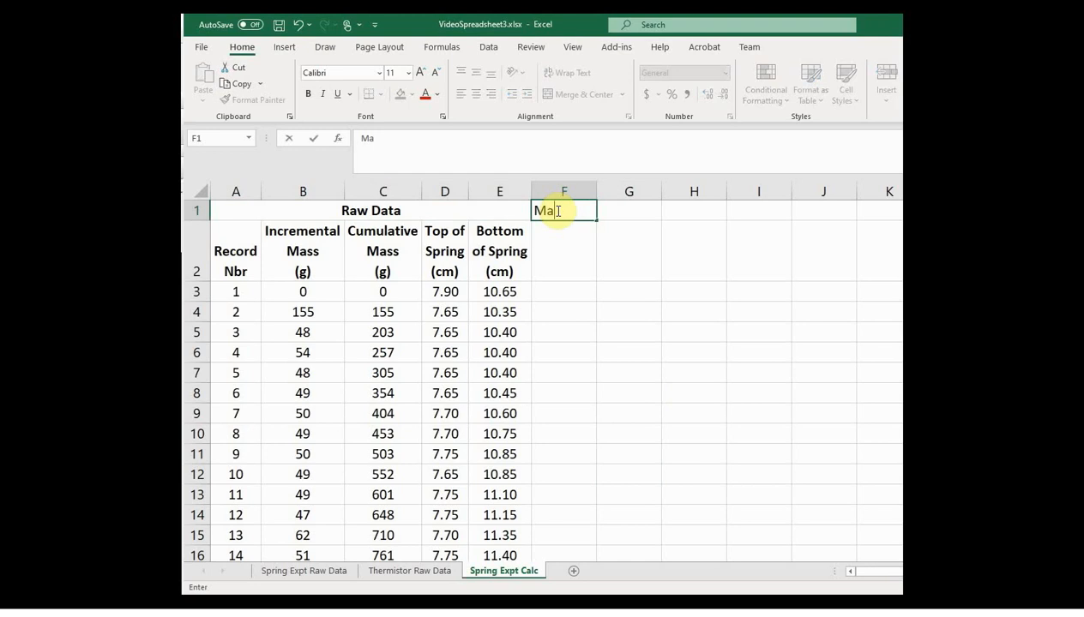
text(nufacturer's Da)
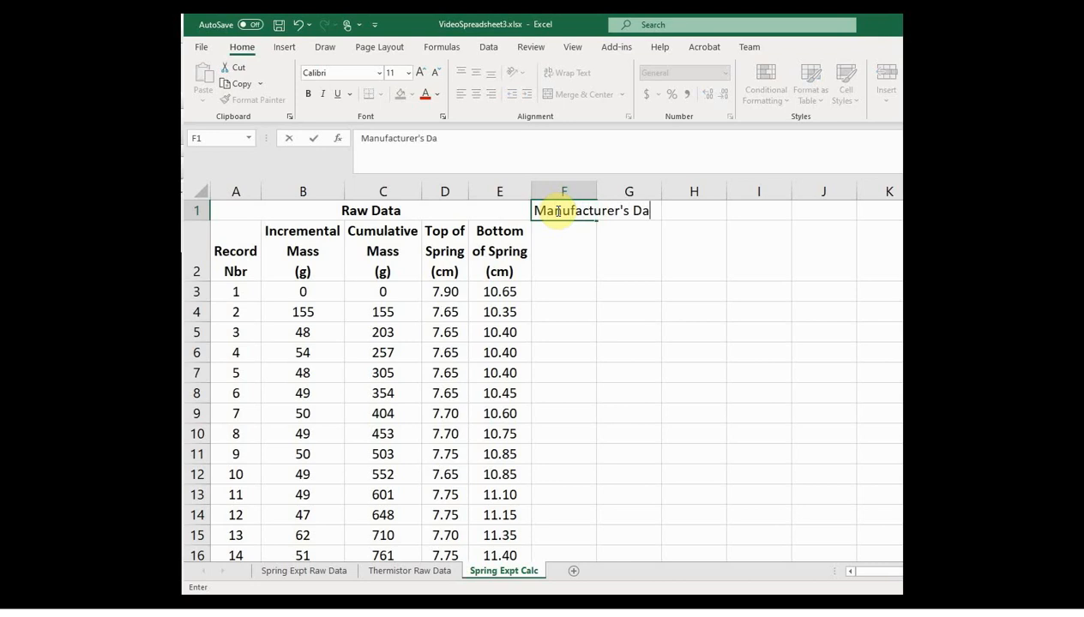
text(ta and Constants)
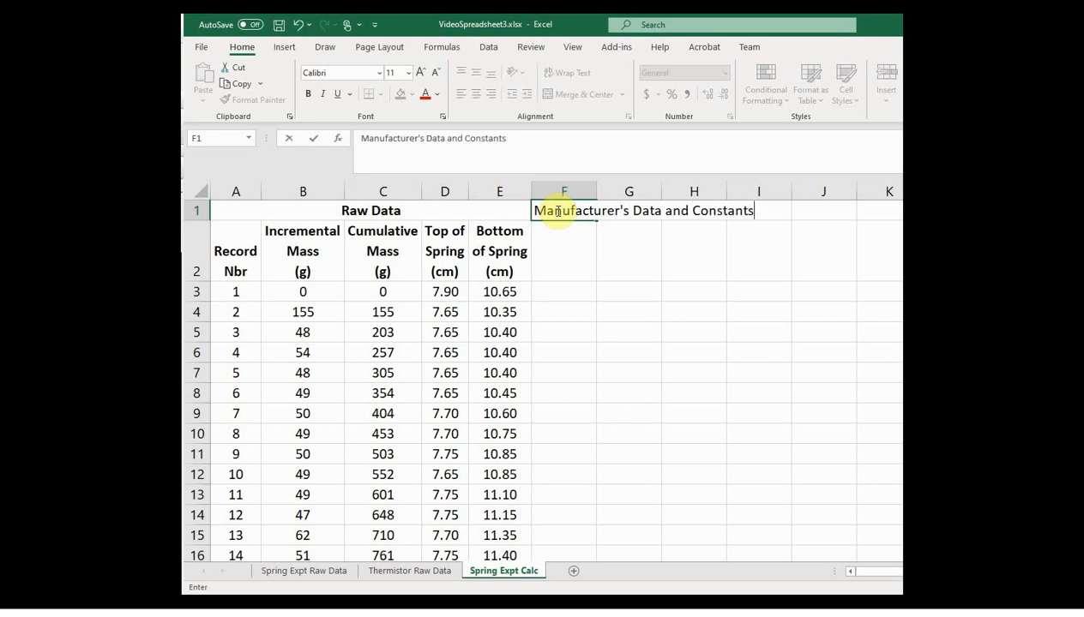
key(Return)
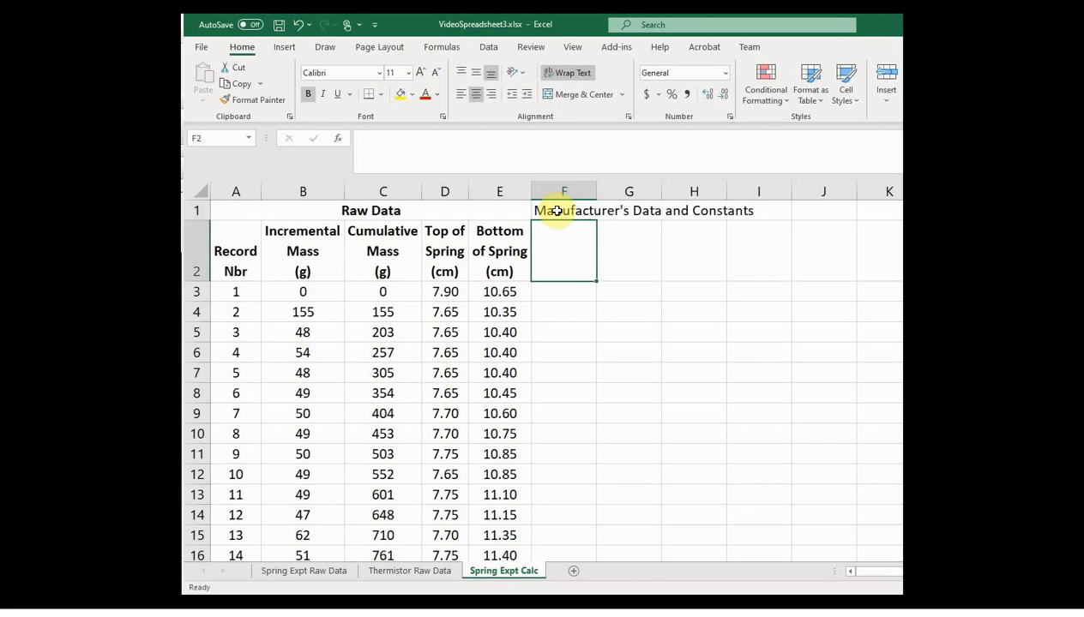
click(196, 211)
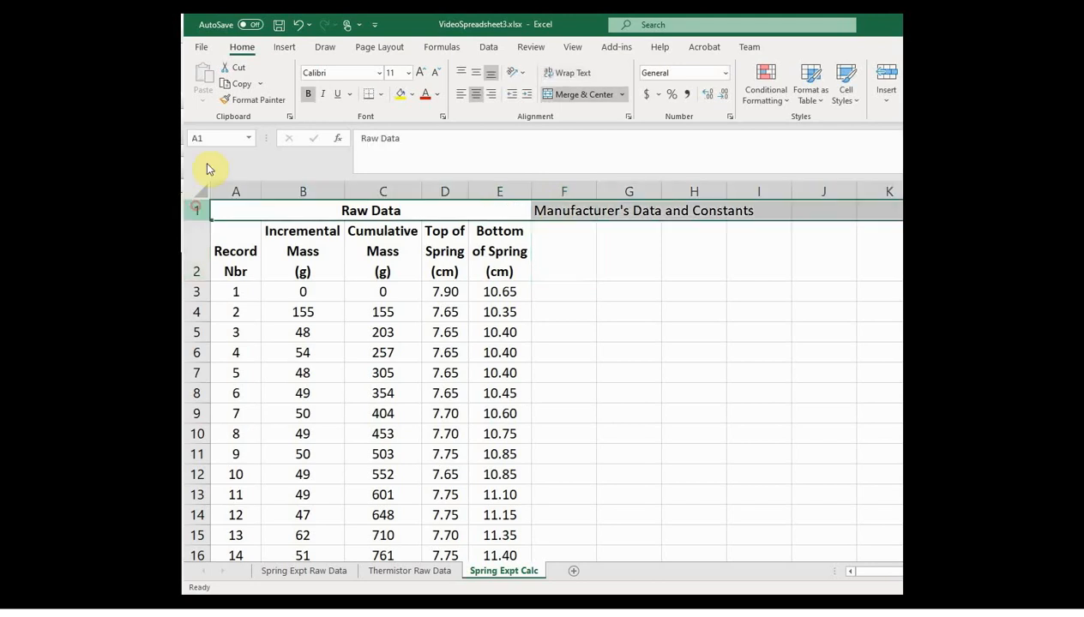
click(304, 94)
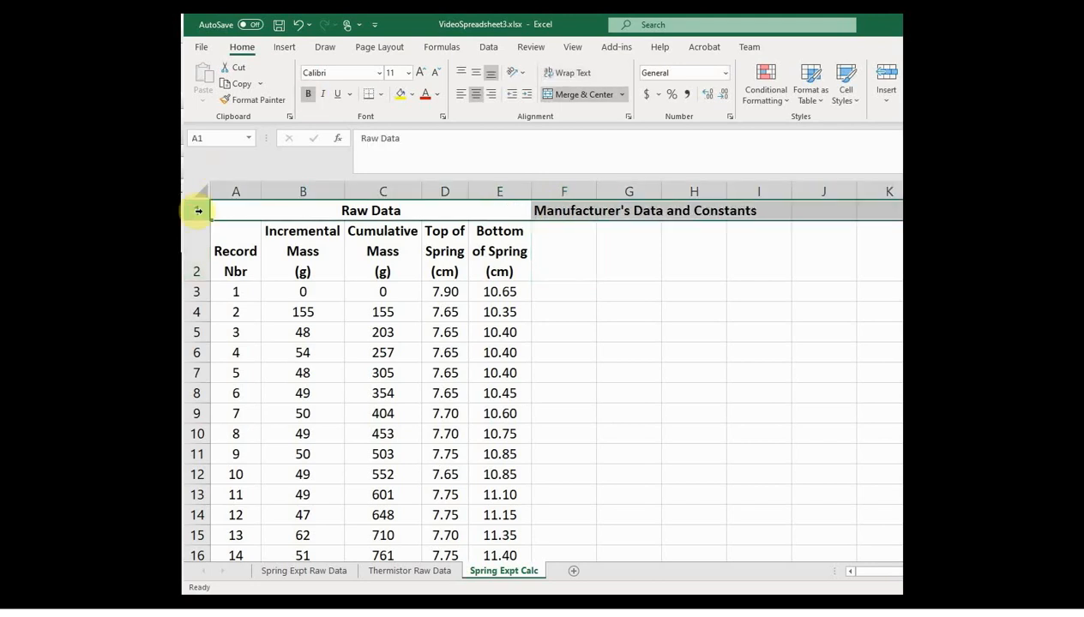
Step: Wrap the text in F1:G1 and merge and center the "Manufacturer's Data and Constants" heading across both cells
click(560, 213)
drag(560, 214, 629, 215)
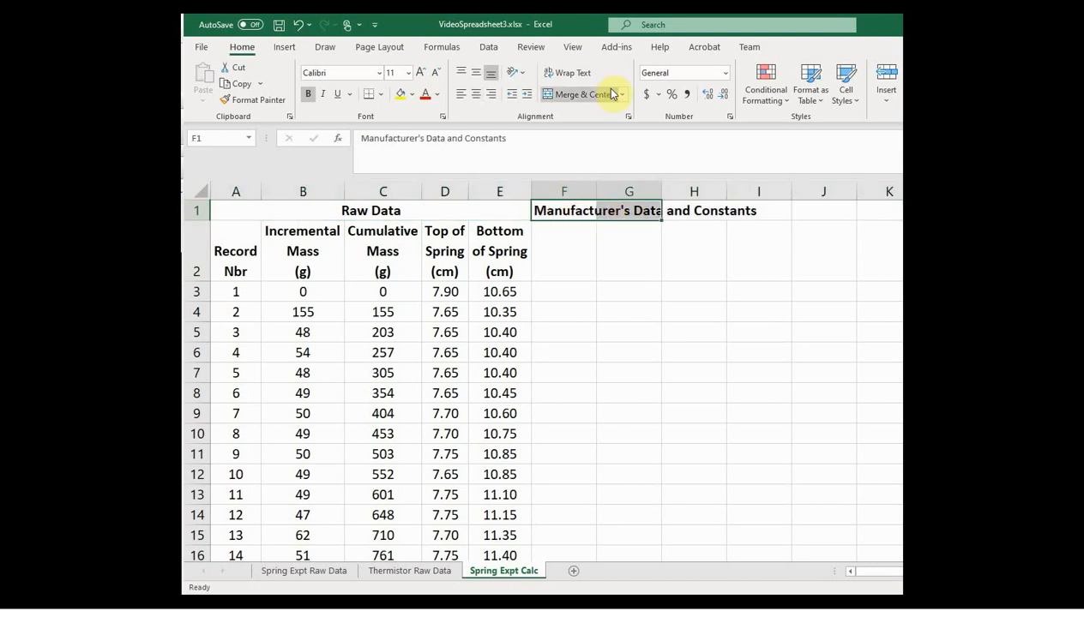
click(569, 73)
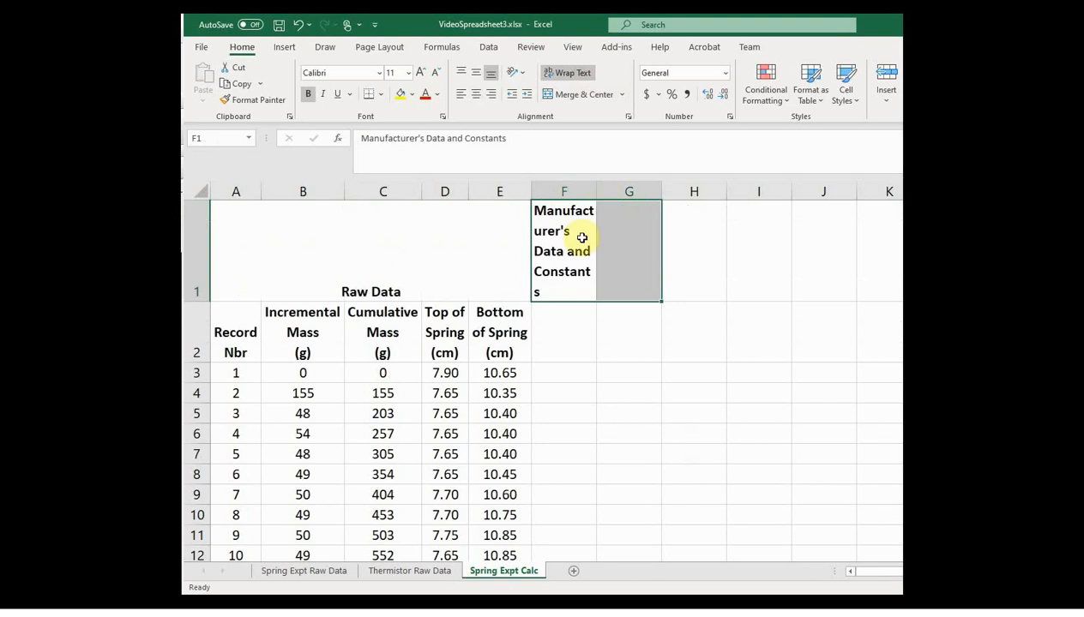
drag(583, 237, 614, 240)
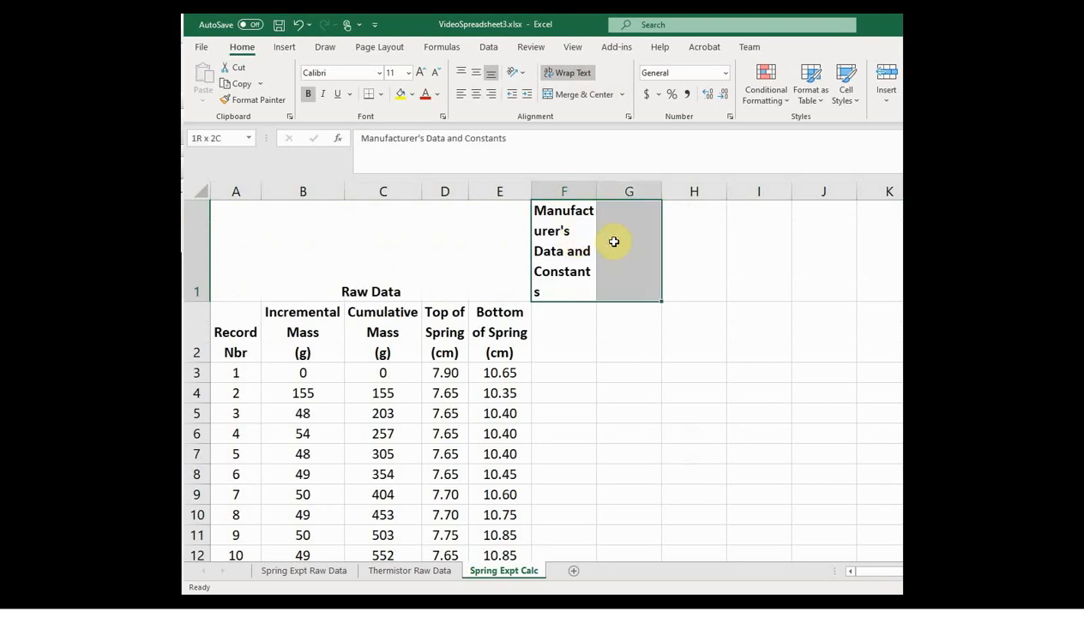
click(573, 97)
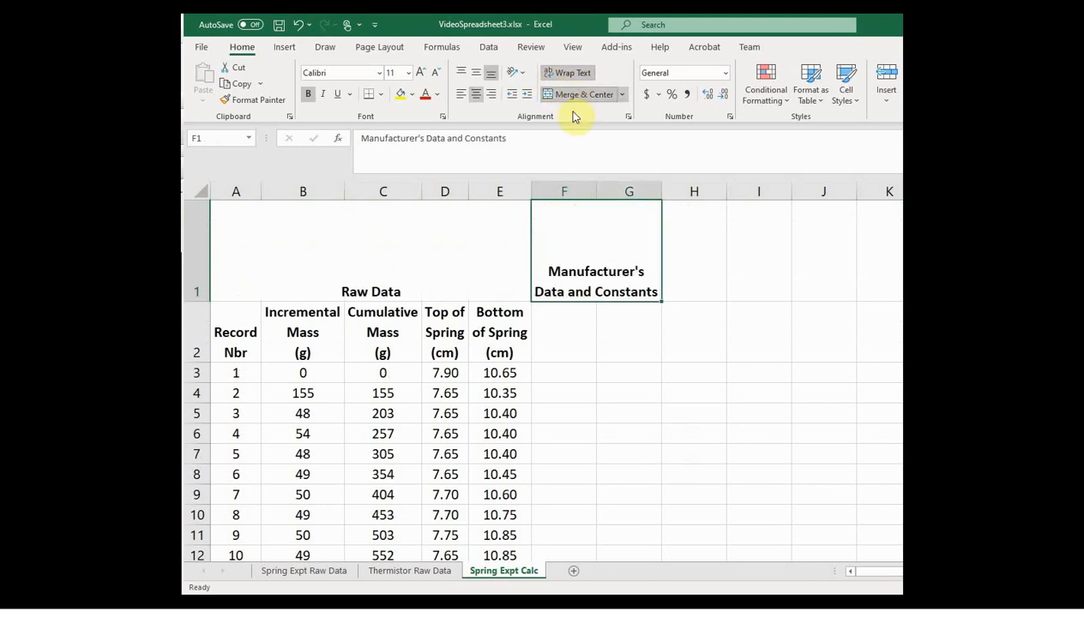
Step: Auto-fit the height of row 1 to a single line and widen column F to about double its width
double_click(195, 301)
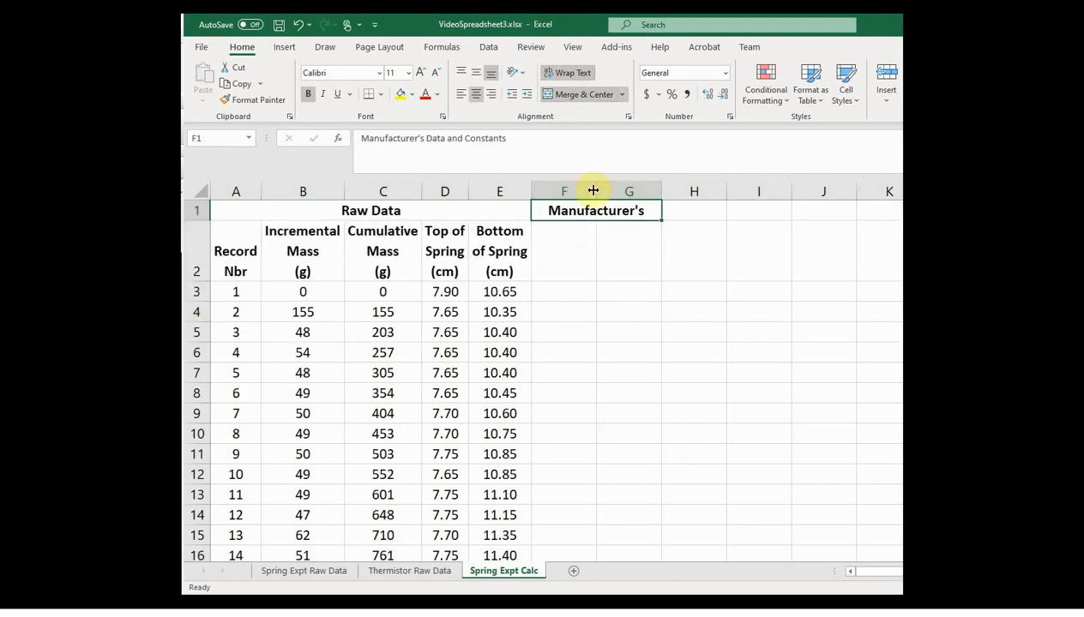
drag(593, 190, 662, 192)
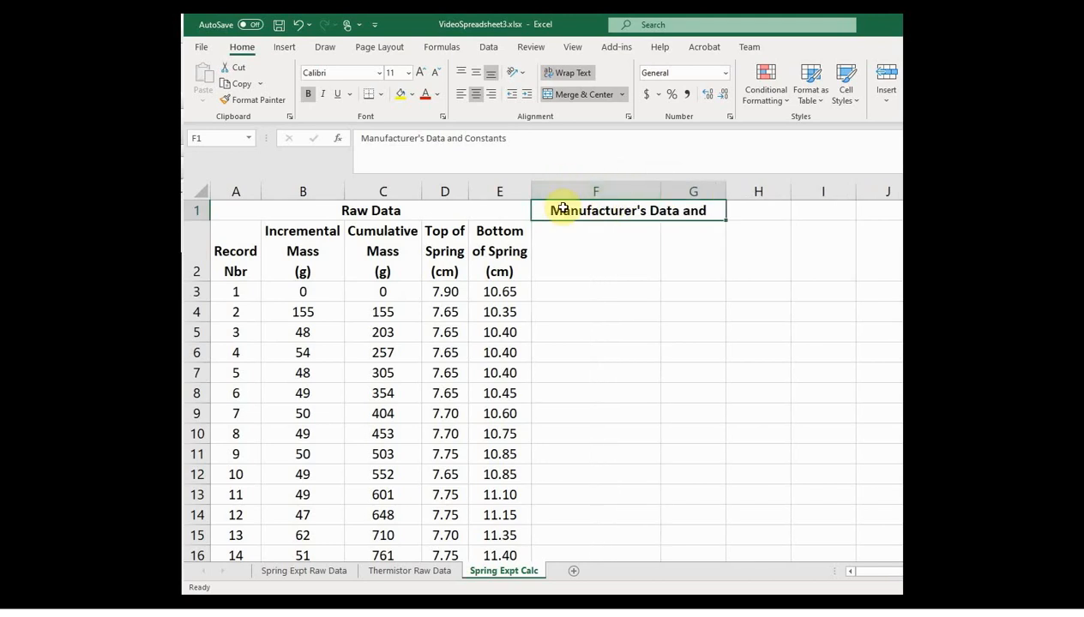
Step: Enter the headings "Description (Units)" in F2 and "Value" in G2, and increase row 1's height to fit two lines of text
click(537, 248)
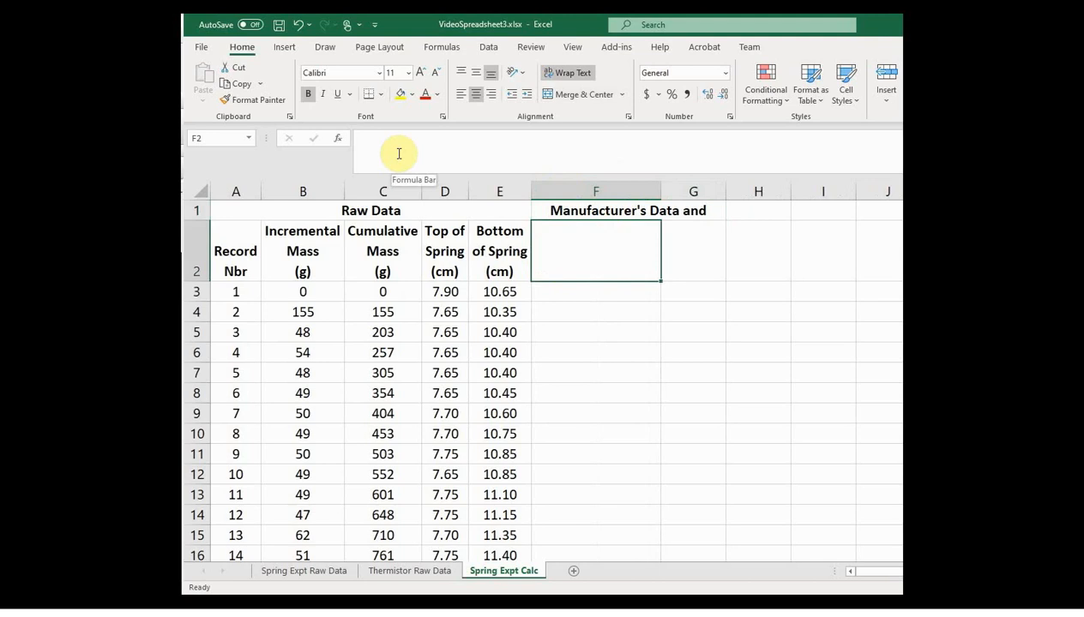
text(Desc)
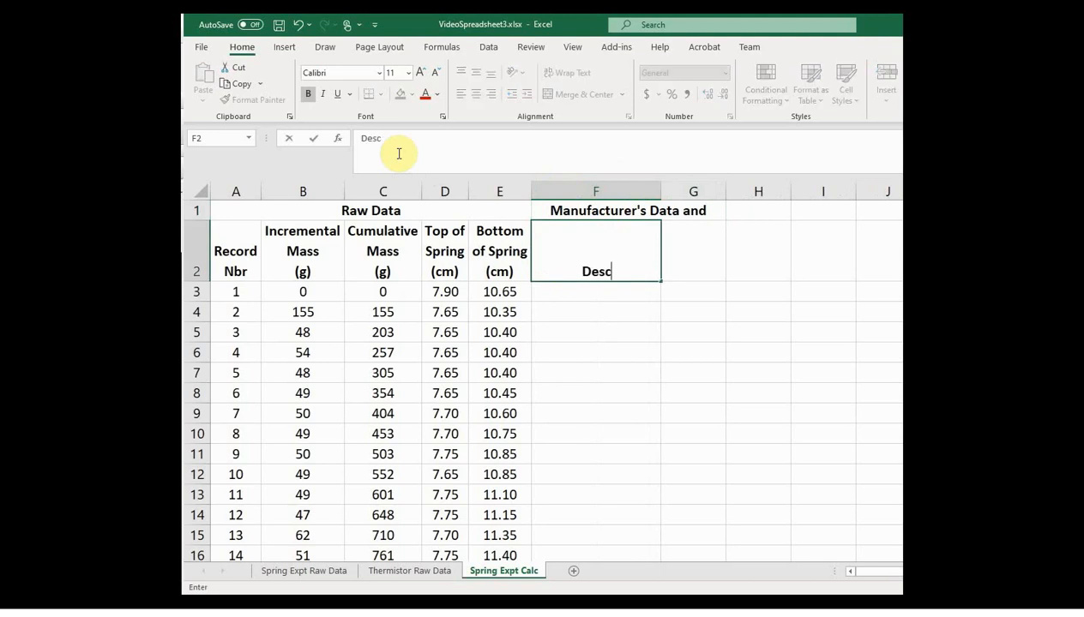
text(ription )
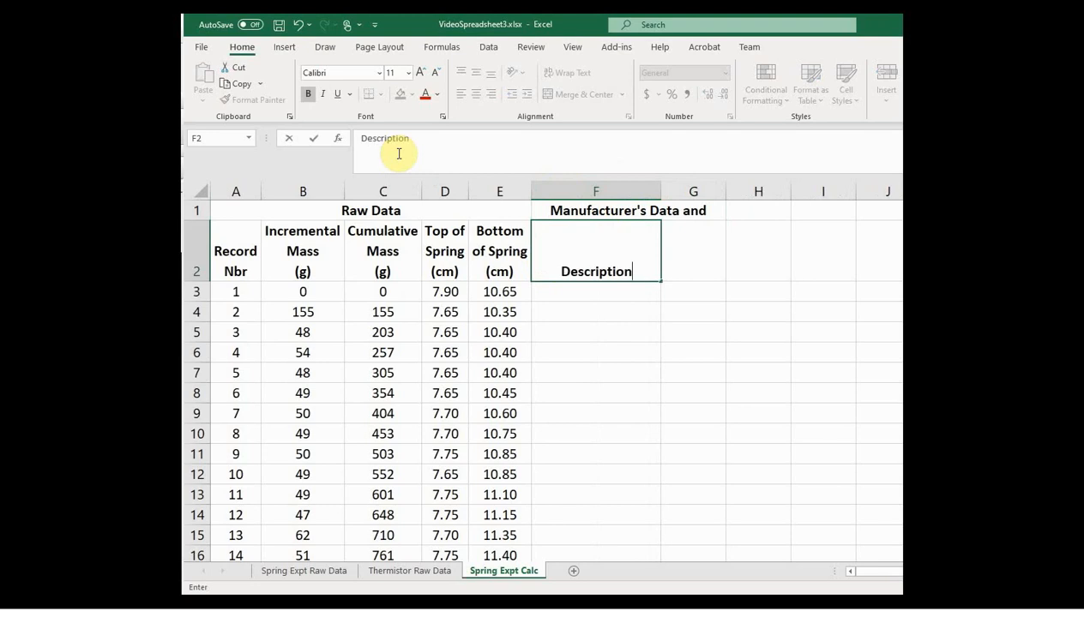
text((Unit)
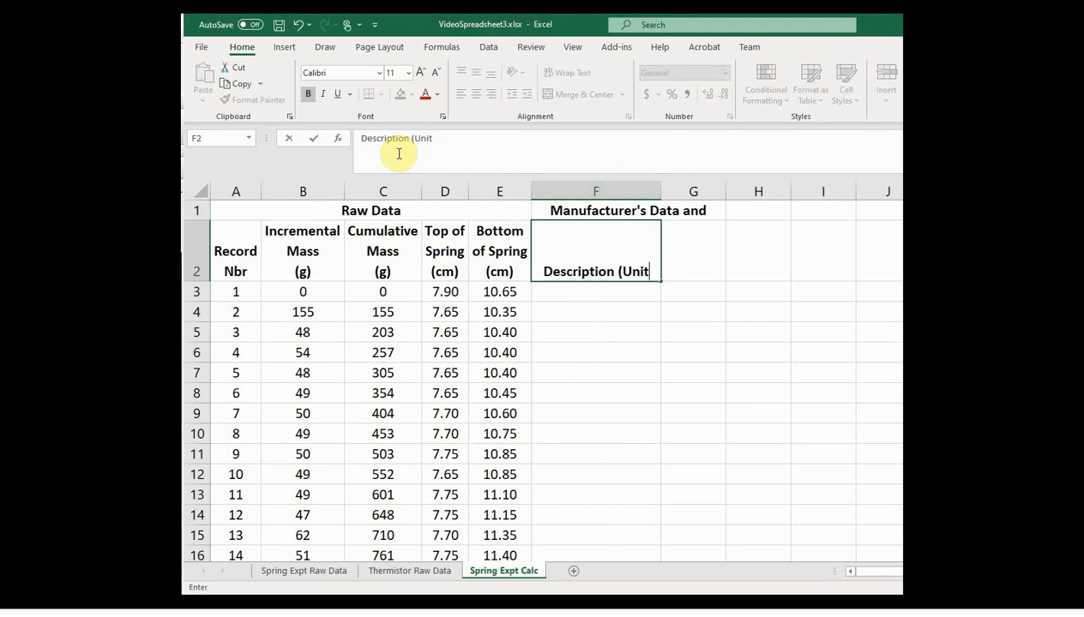
text(s))
key(Tab)
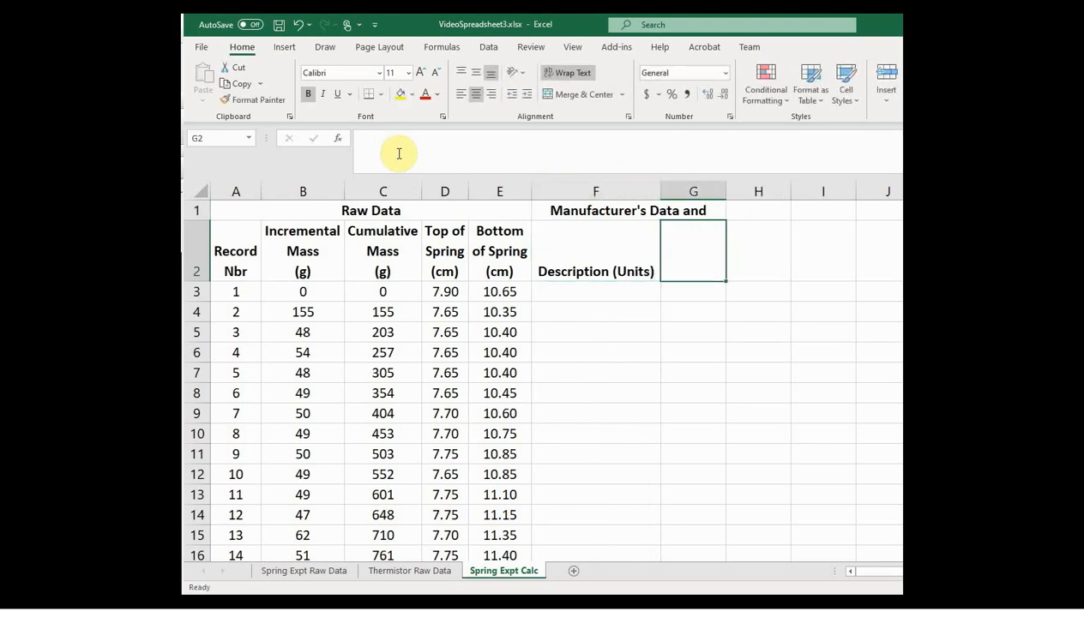
text(Value)
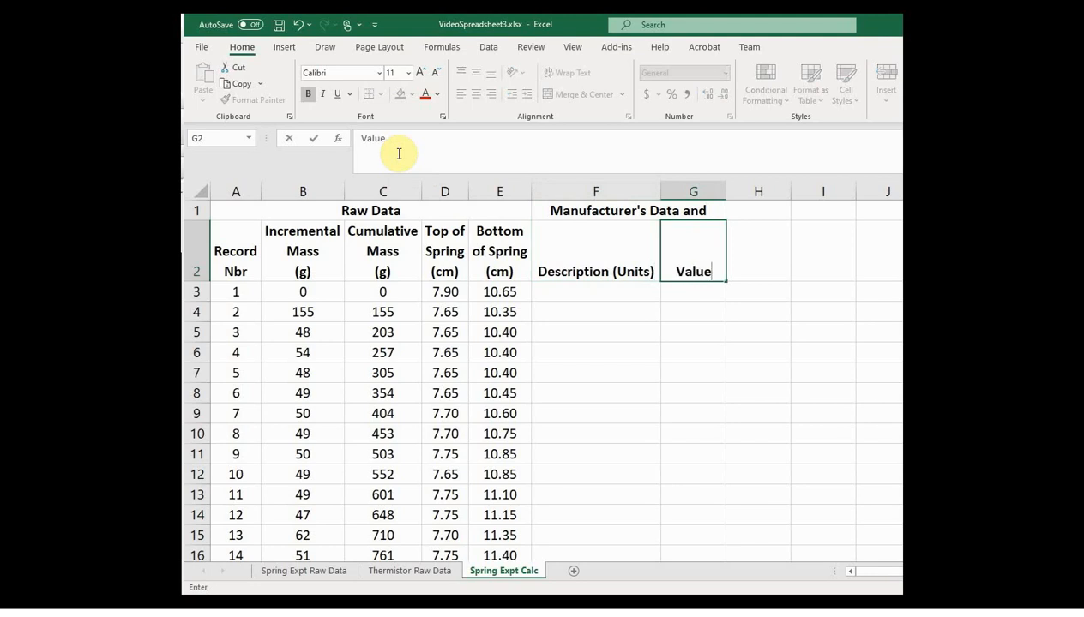
key(Return)
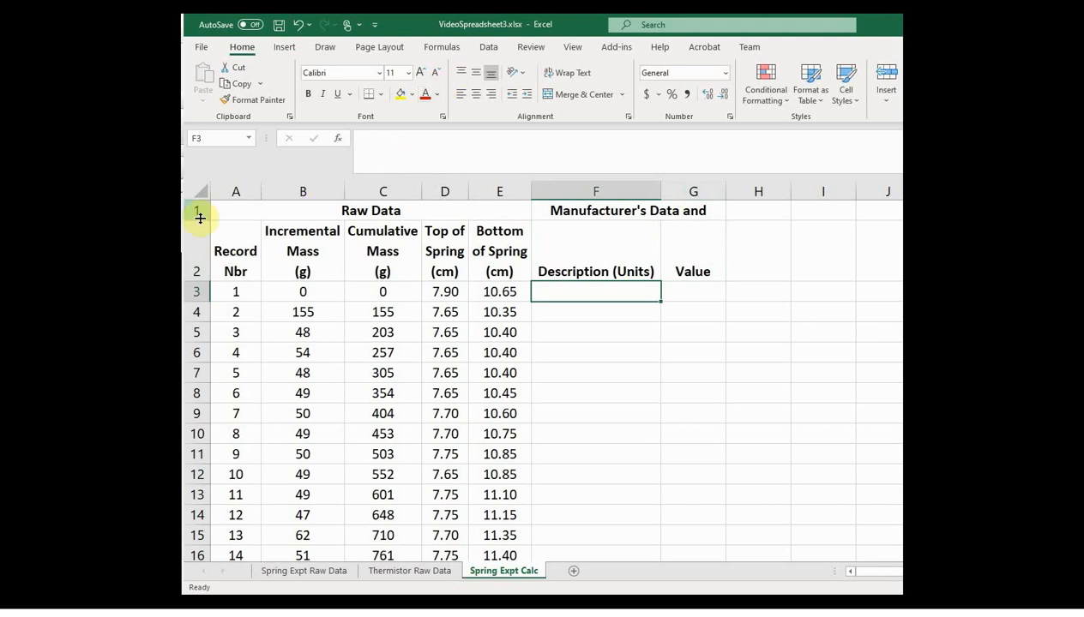
drag(200, 220, 201, 244)
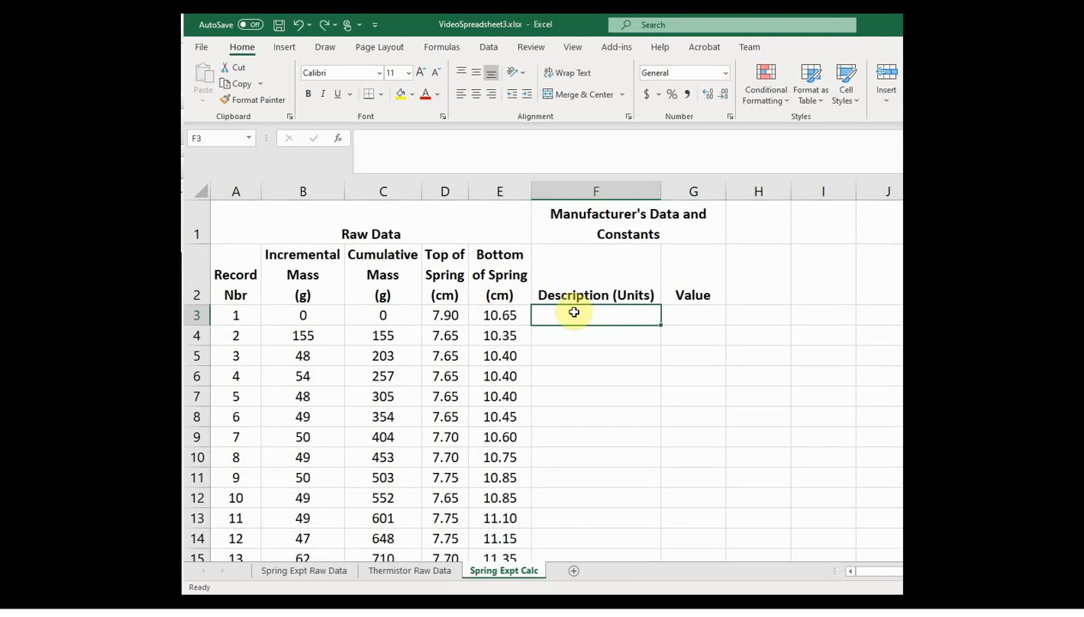
Step: Enter the underlined subheading "Manufacturer's Data:" in cell F3
click(340, 95)
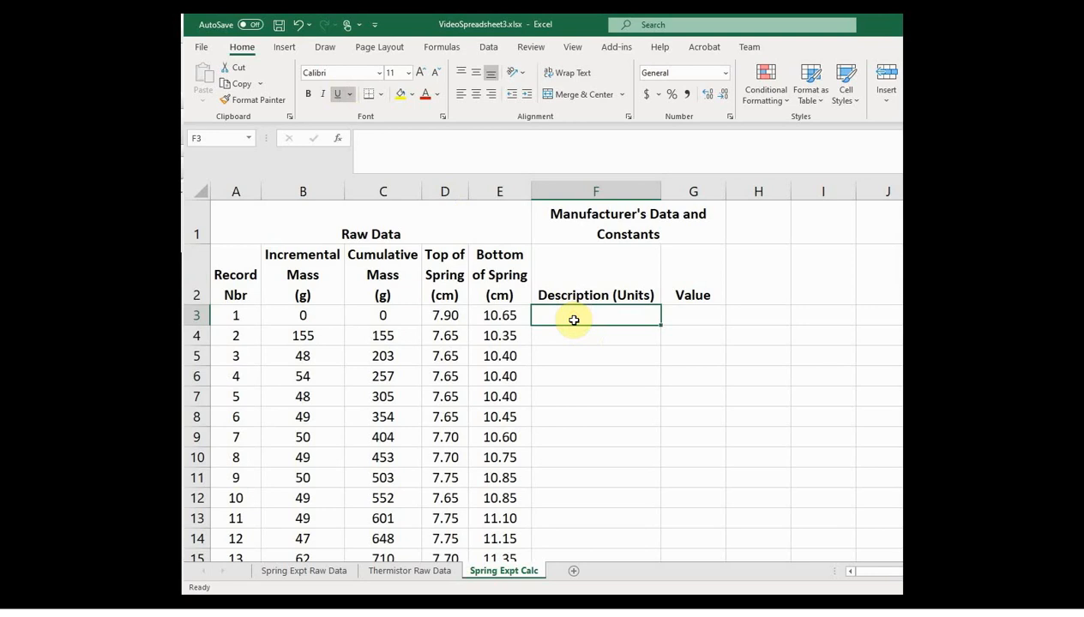
text(Manur)
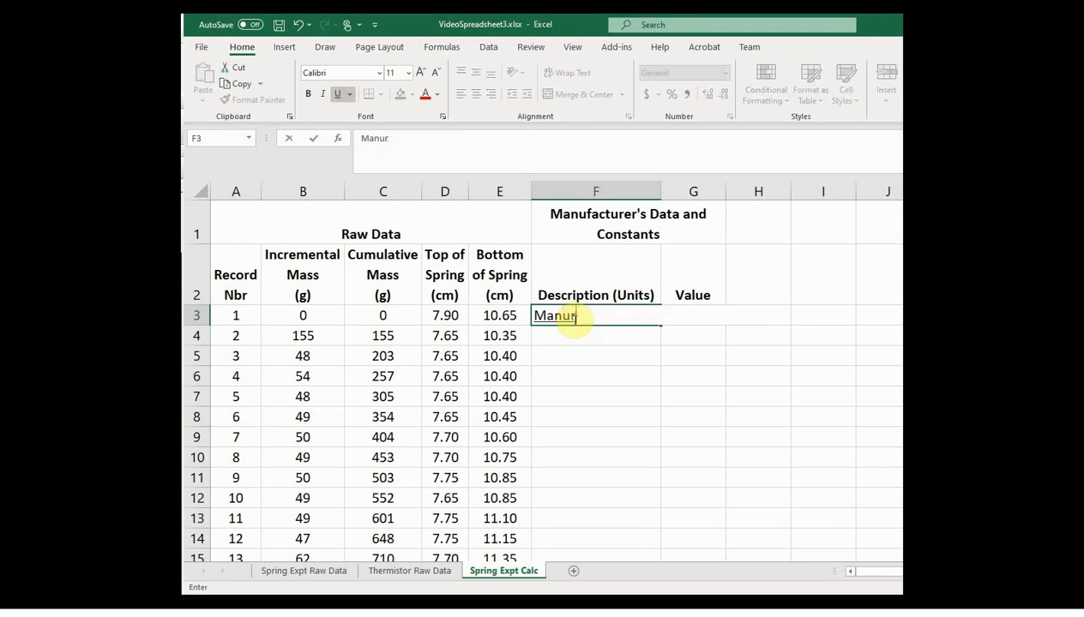
text(factur\)
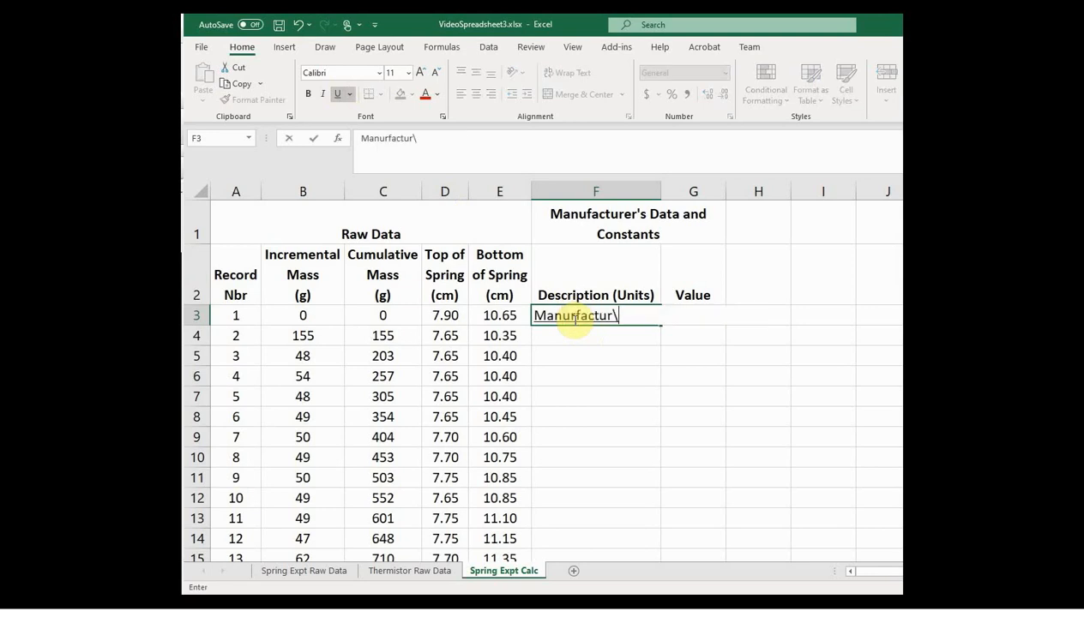
key(BackSpace)
key(BackSpace)
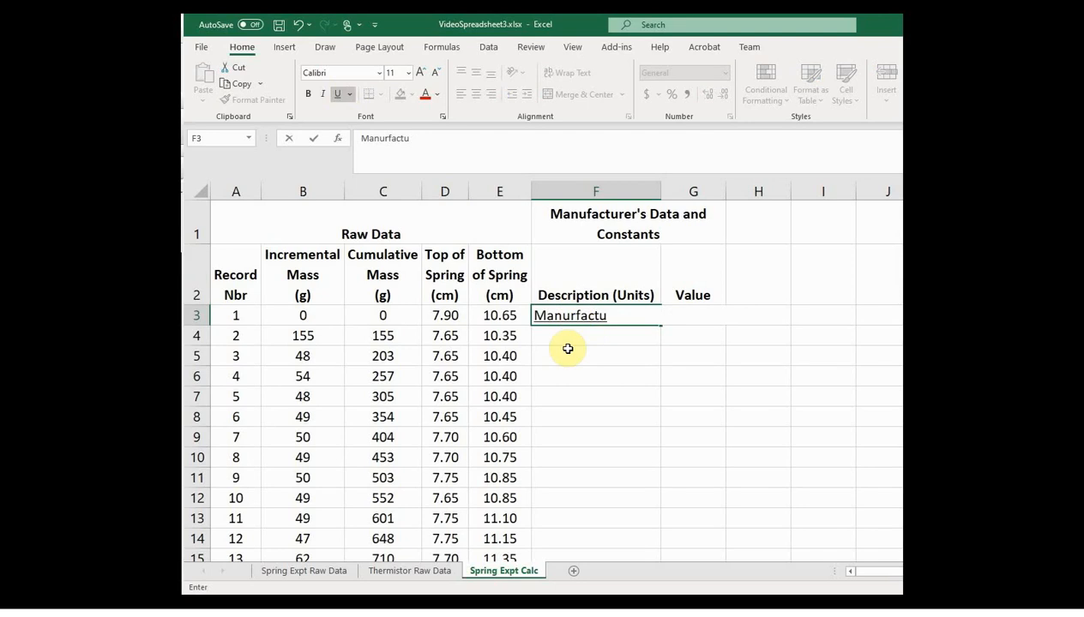
key(BackSpace)
key(BackSpace)
key(BackSpace)
key(BackSpace)
key(BackSpace)
key(BackSpace)
text(fa)
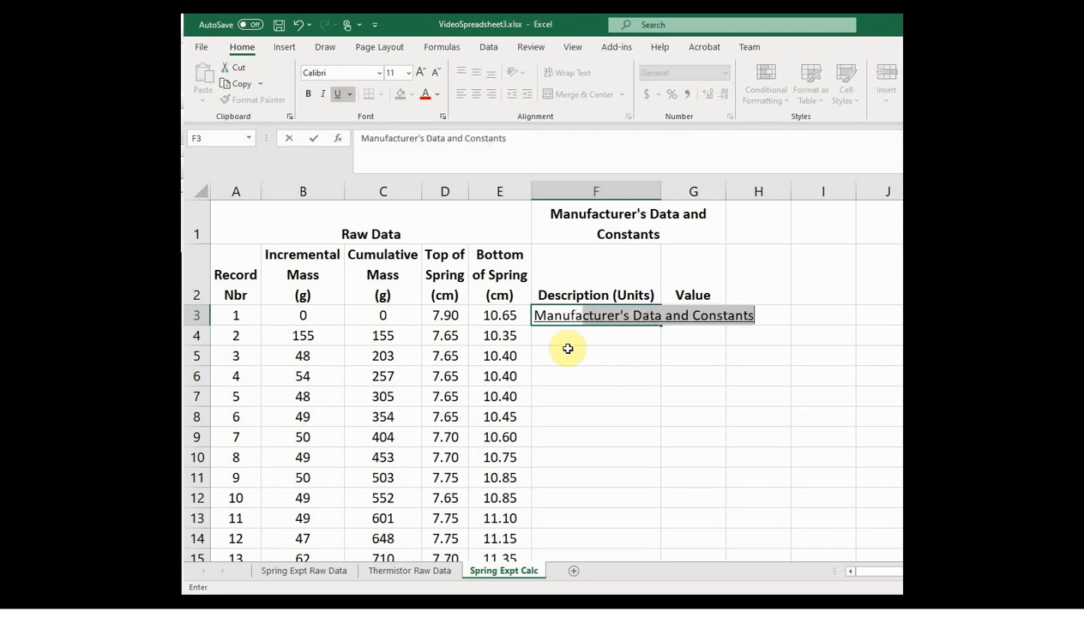
text(cturer)
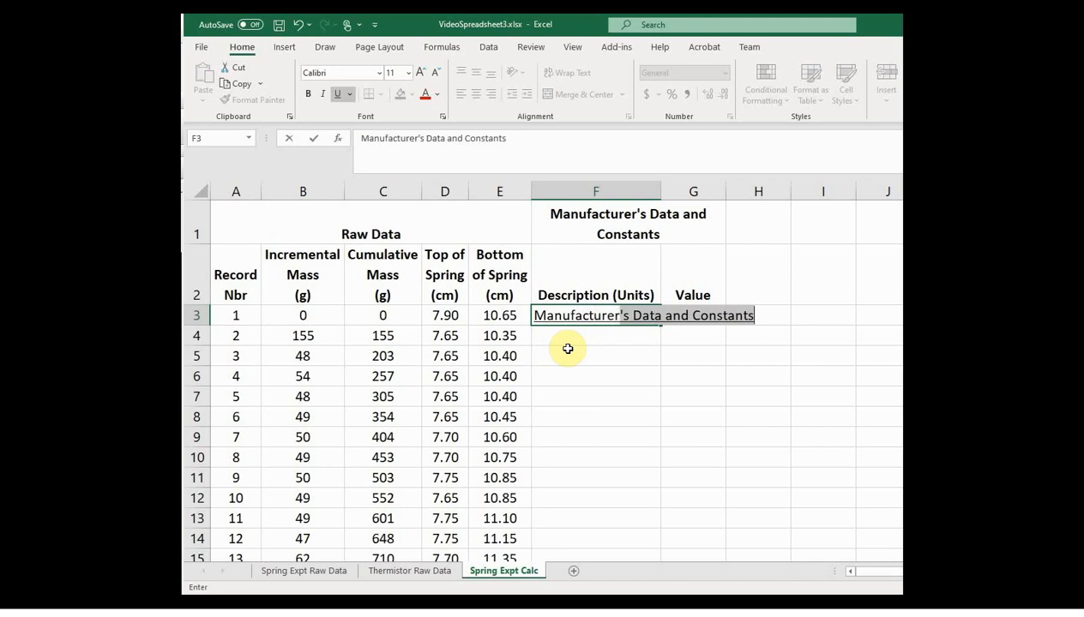
text(r's Data:)
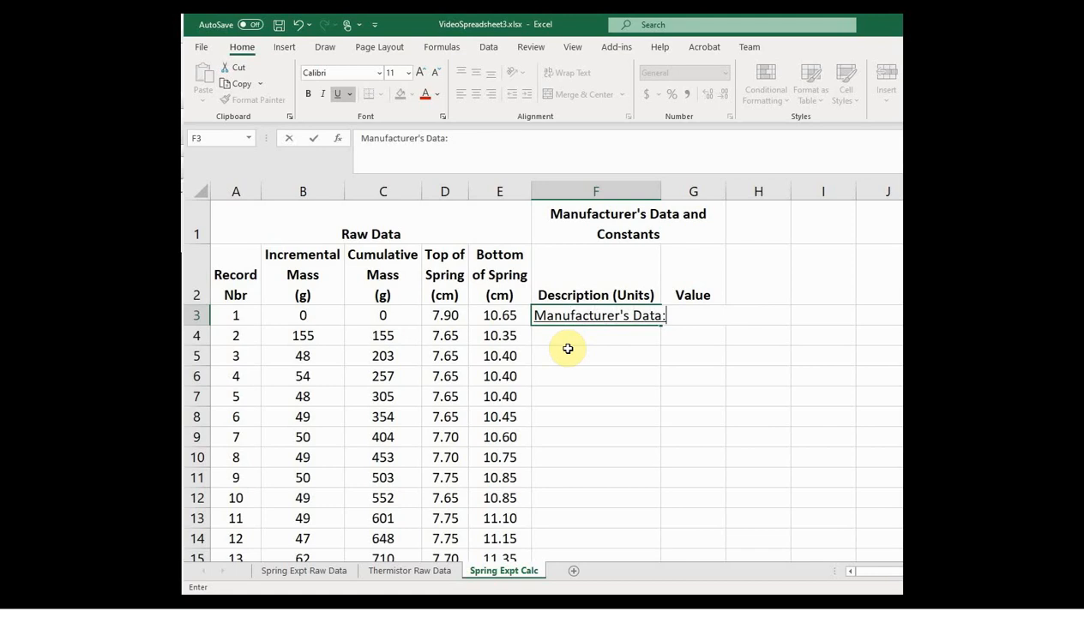
key(Return)
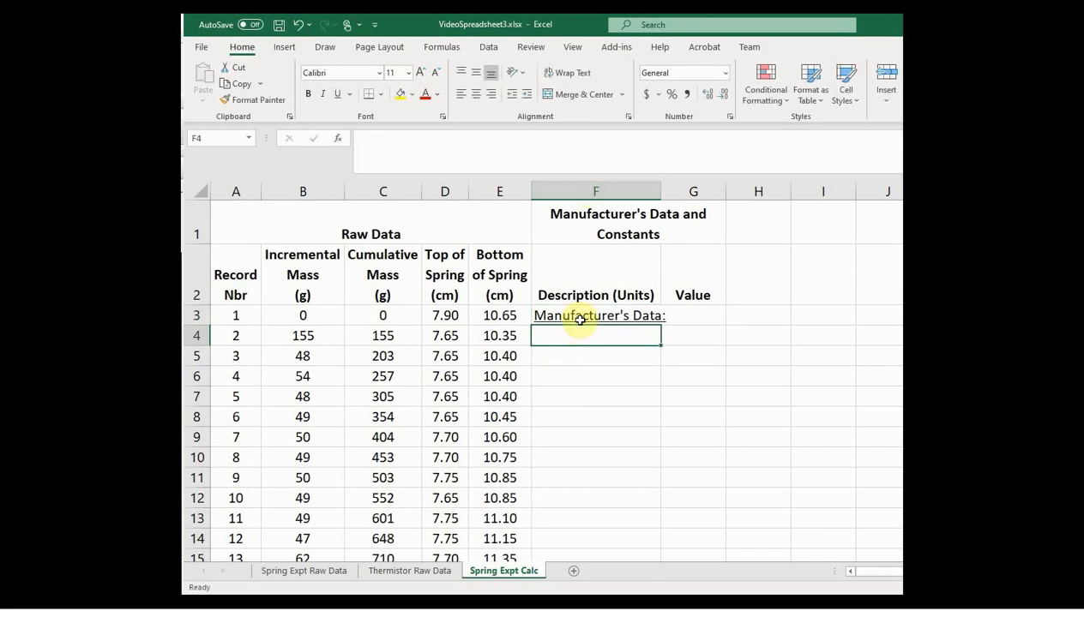
Step: Make cells F3:F20 in the description column bold
drag(580, 320, 597, 511)
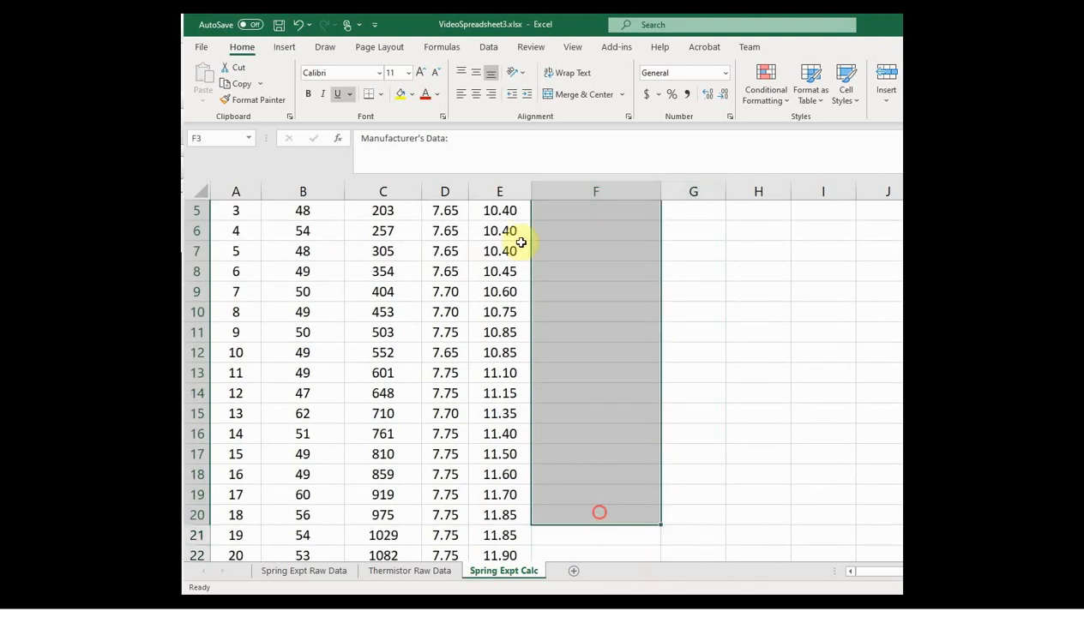
click(308, 93)
scroll(515, 257, up, 2)
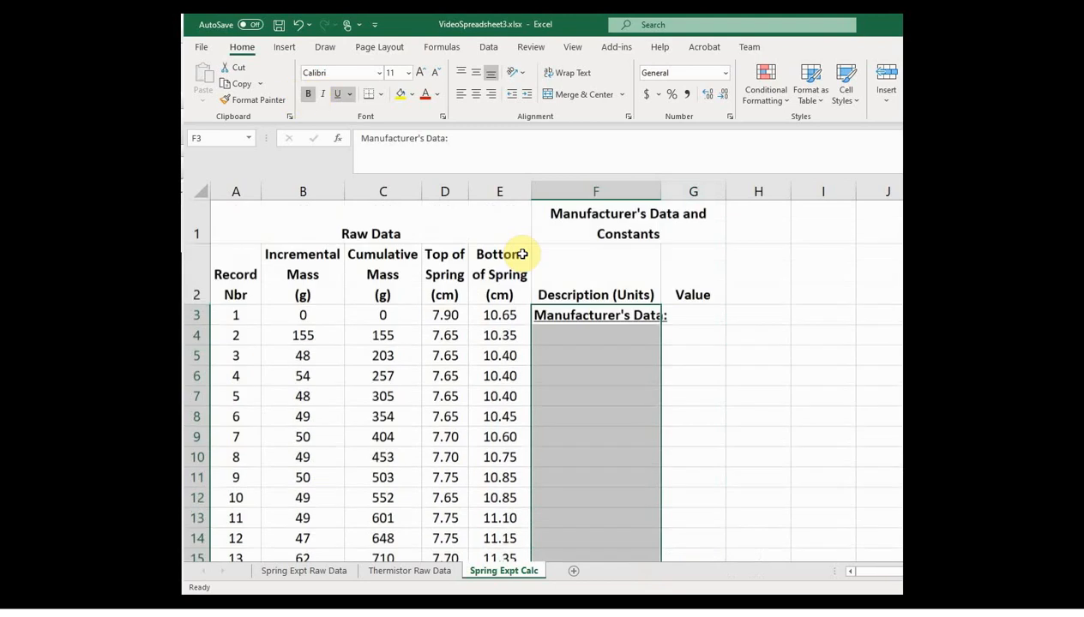
click(518, 329)
Step: Enter the label "Min Load (lbf)" in F4 with the value 0.7 in G4
click(561, 335)
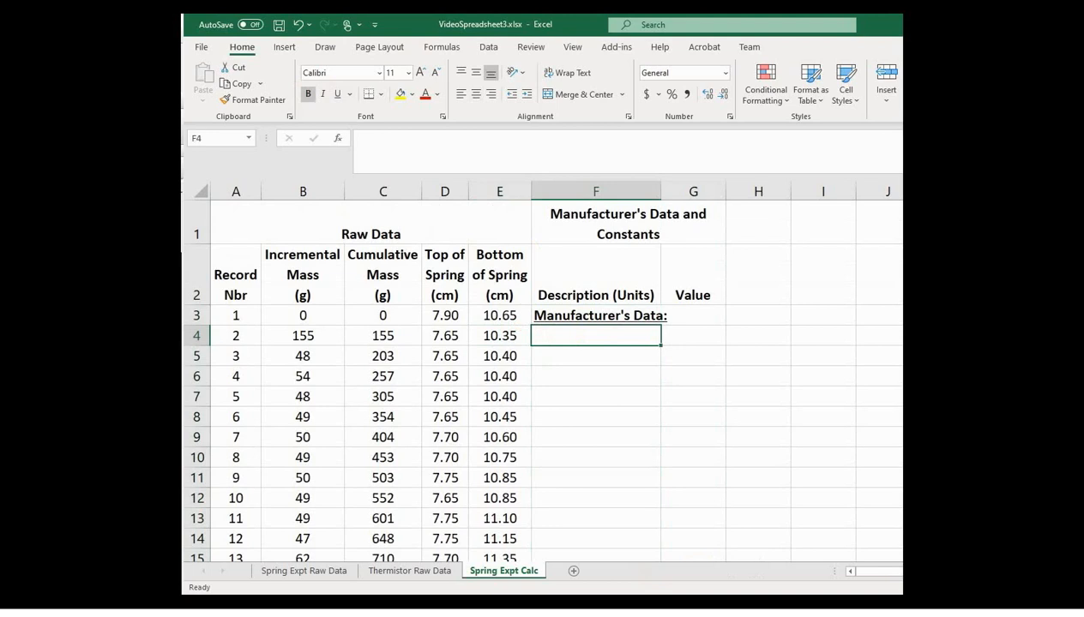
text(Min Lad)
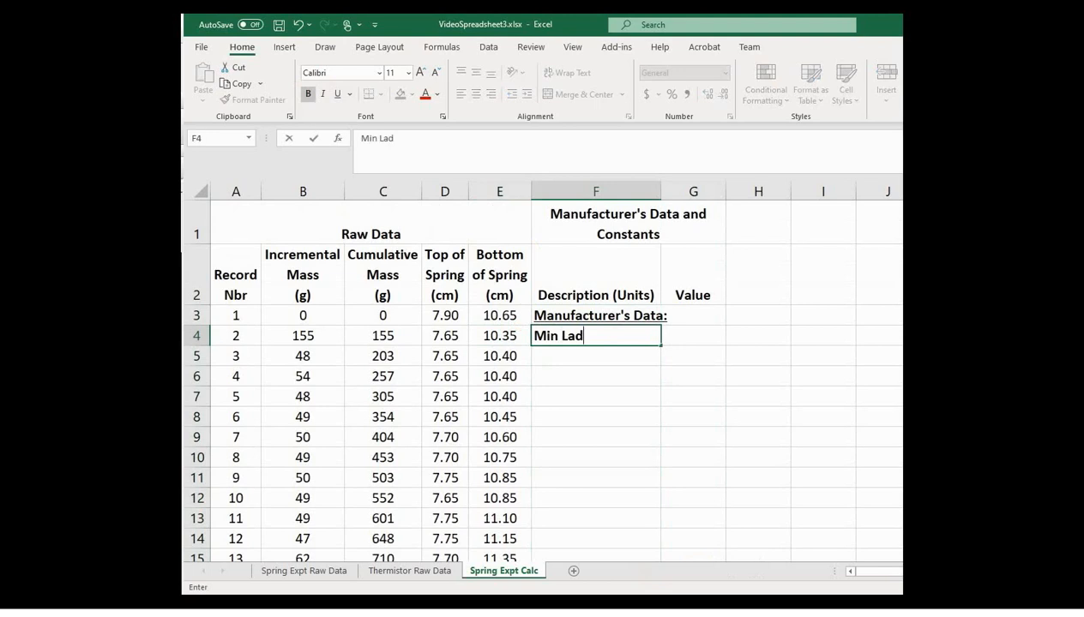
key(BackSpace)
key(BackSpace)
text(oad (lbf))
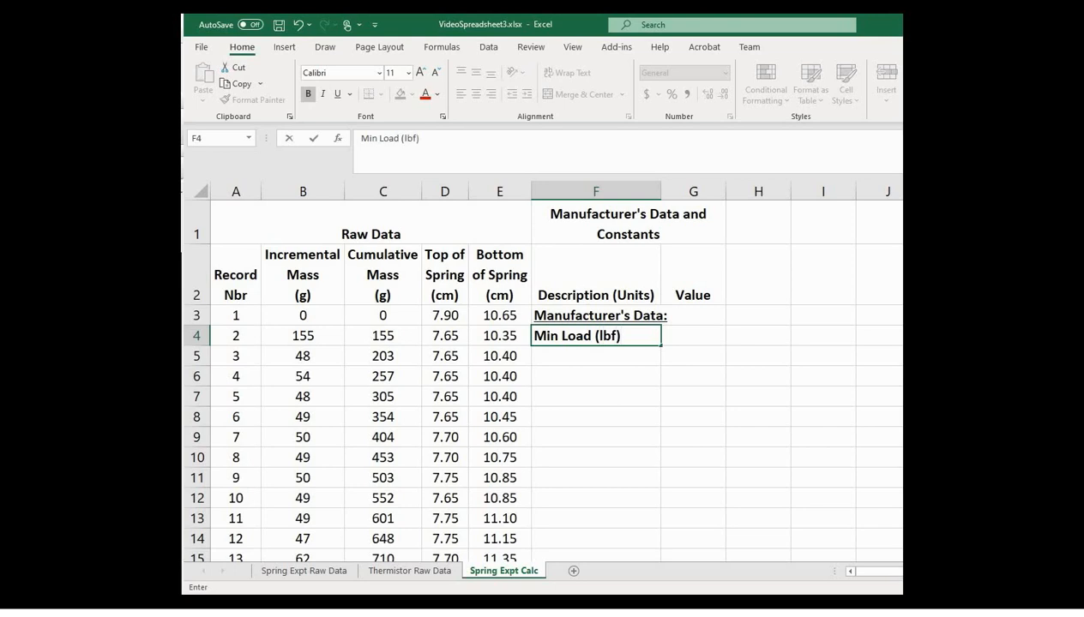
key(Tab)
text(0.7)
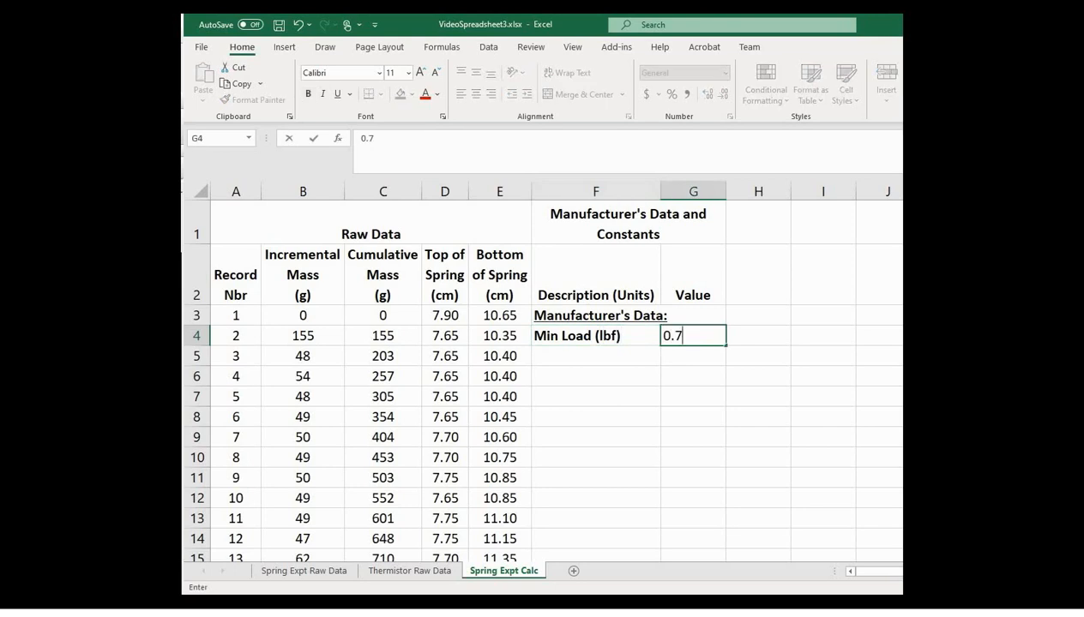
key(Return)
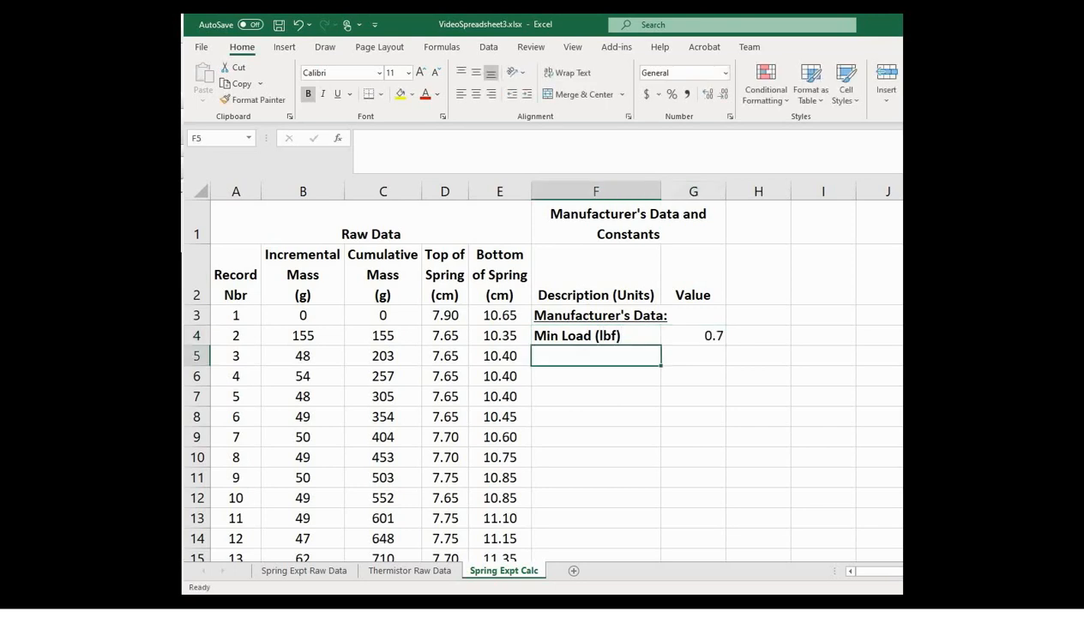
Step: Enter "Max Load (lbf)" in F5 with the value 7.5 in G5, and center the load values in G4:G5
text(Max Load)
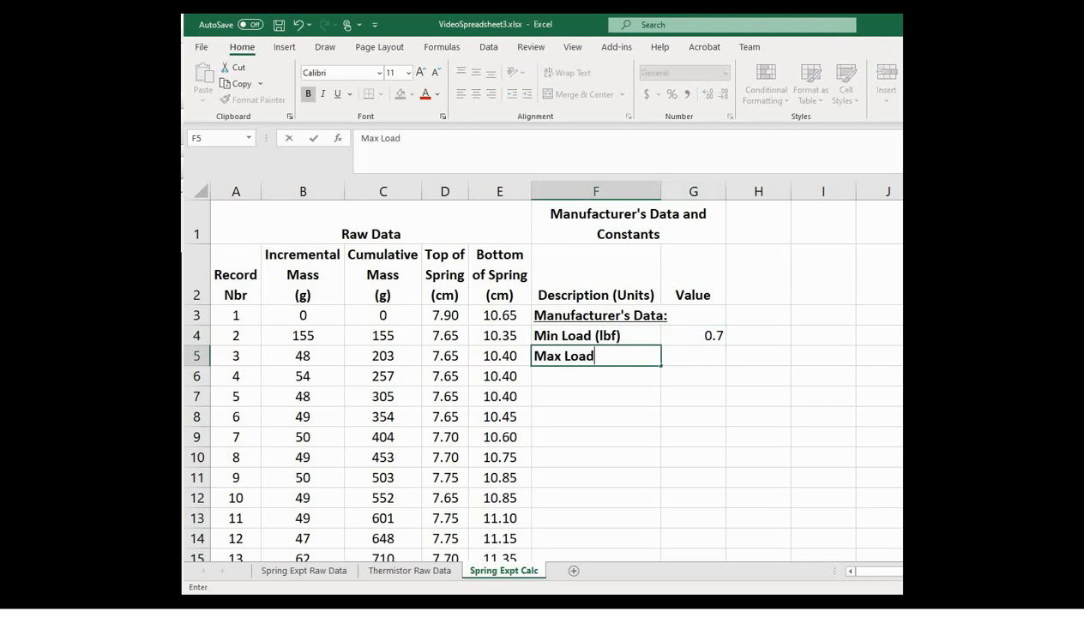
text( (lbf))
key(Tab)
text(7.5)
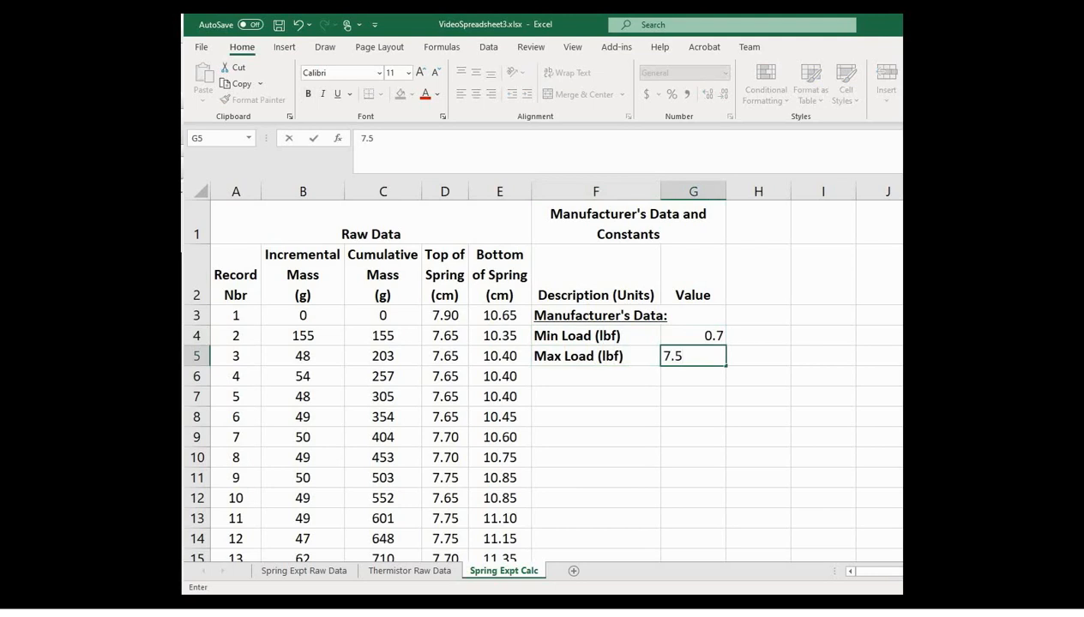
key(Return)
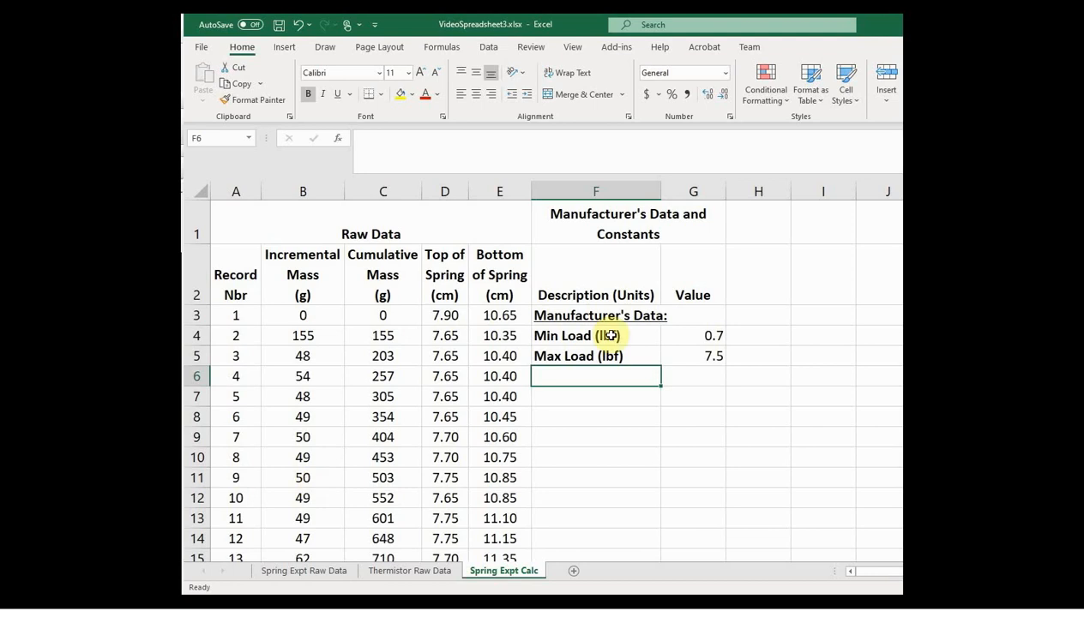
drag(699, 337, 693, 360)
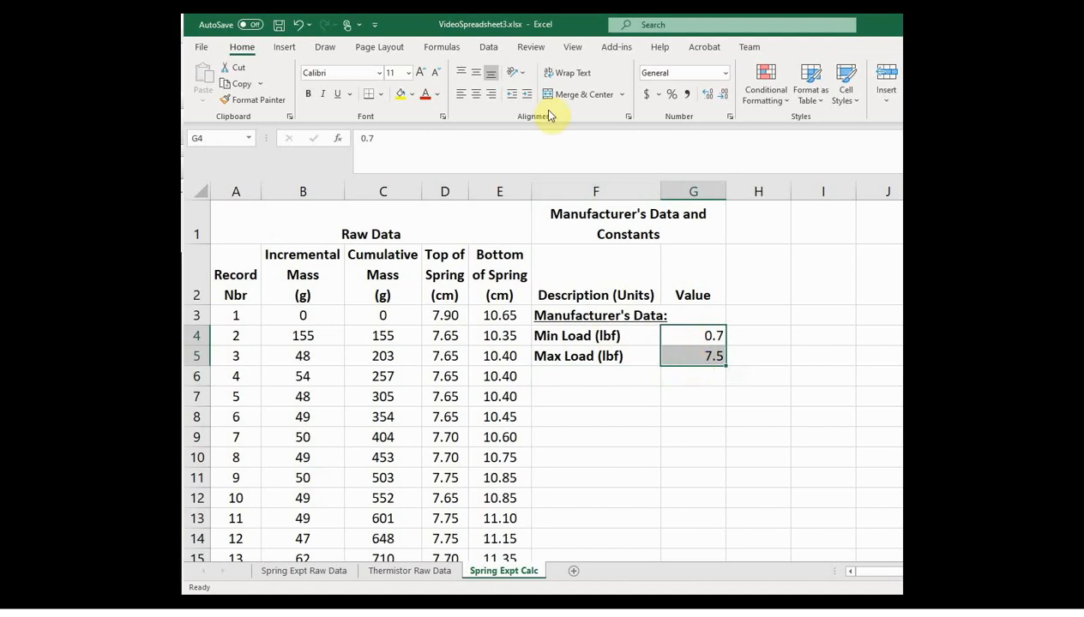
click(477, 98)
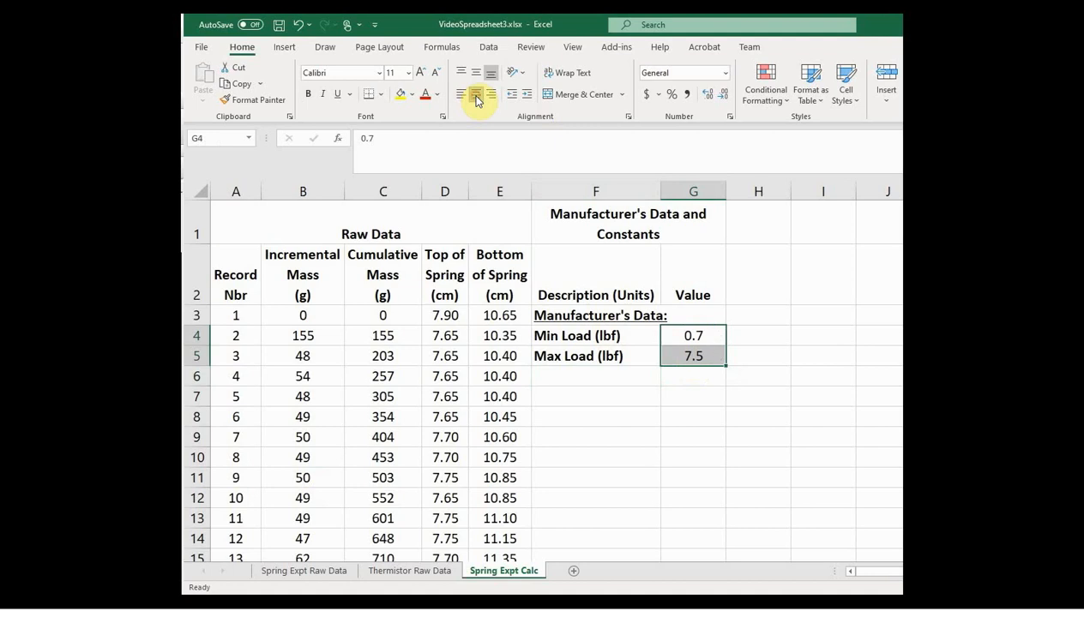
Step: Enter "Spring Rate (lbf/in)" in F6 with the value 2.6 in G6, and center that value
click(552, 376)
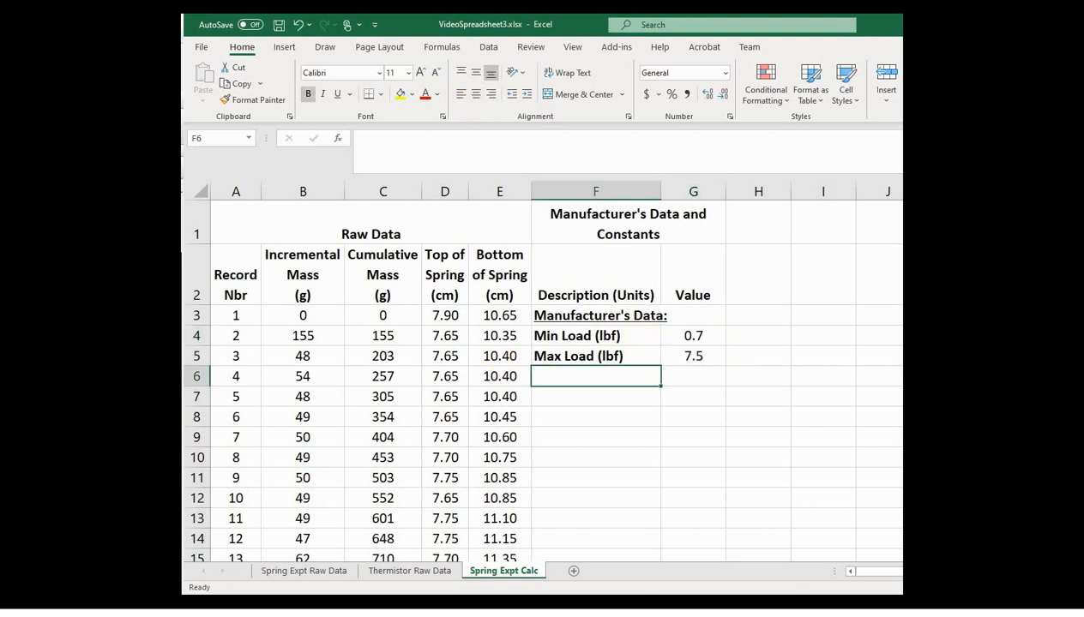
text(Spring R)
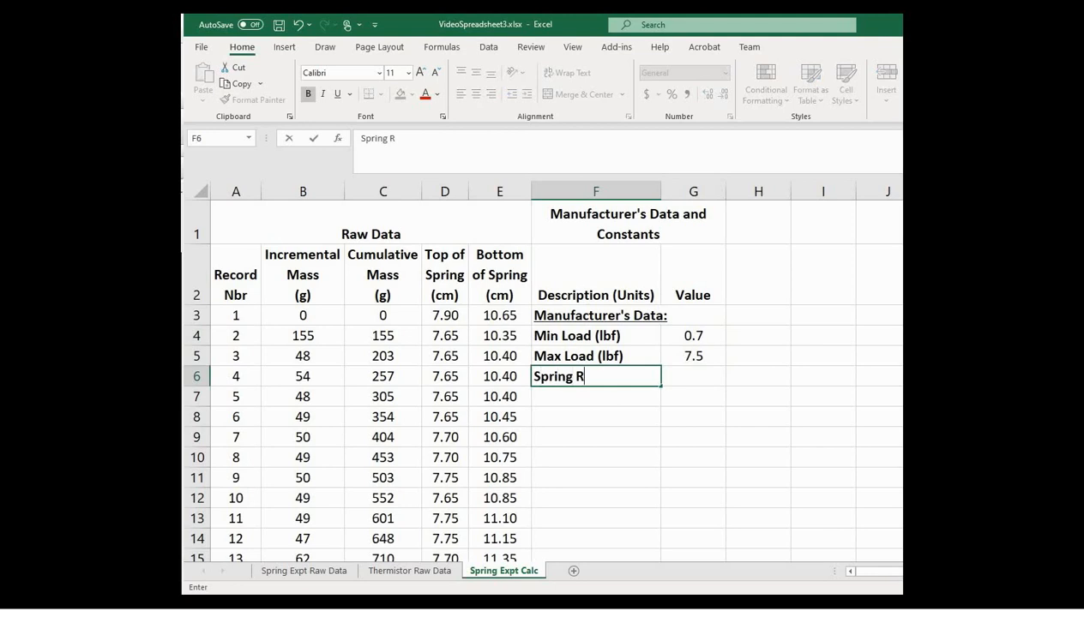
text(ate (lbf/in)
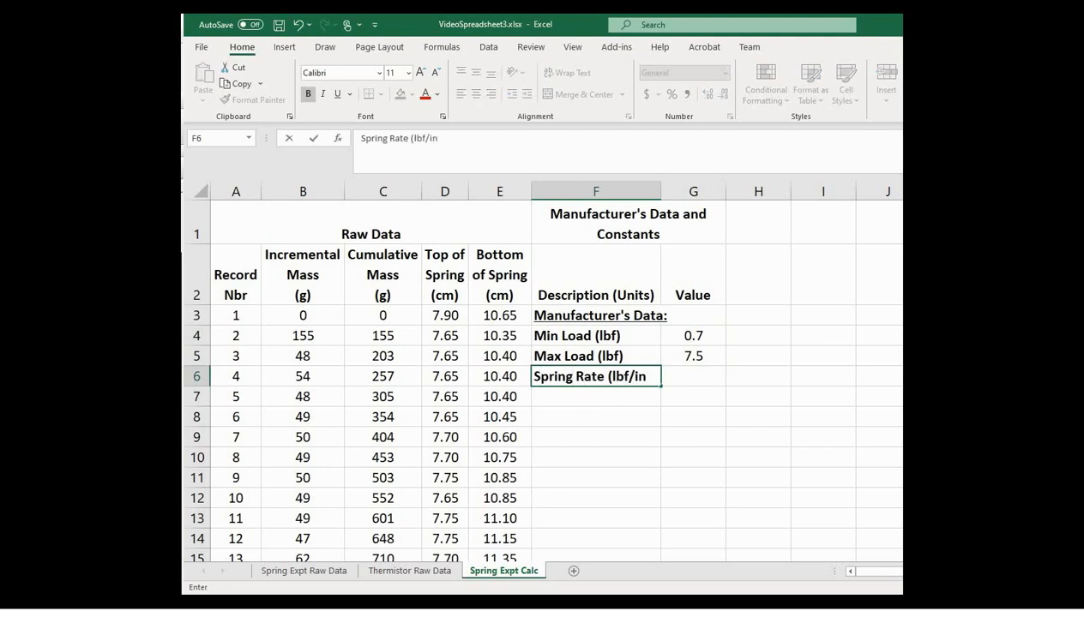
text())
key(Tab)
text(2.6)
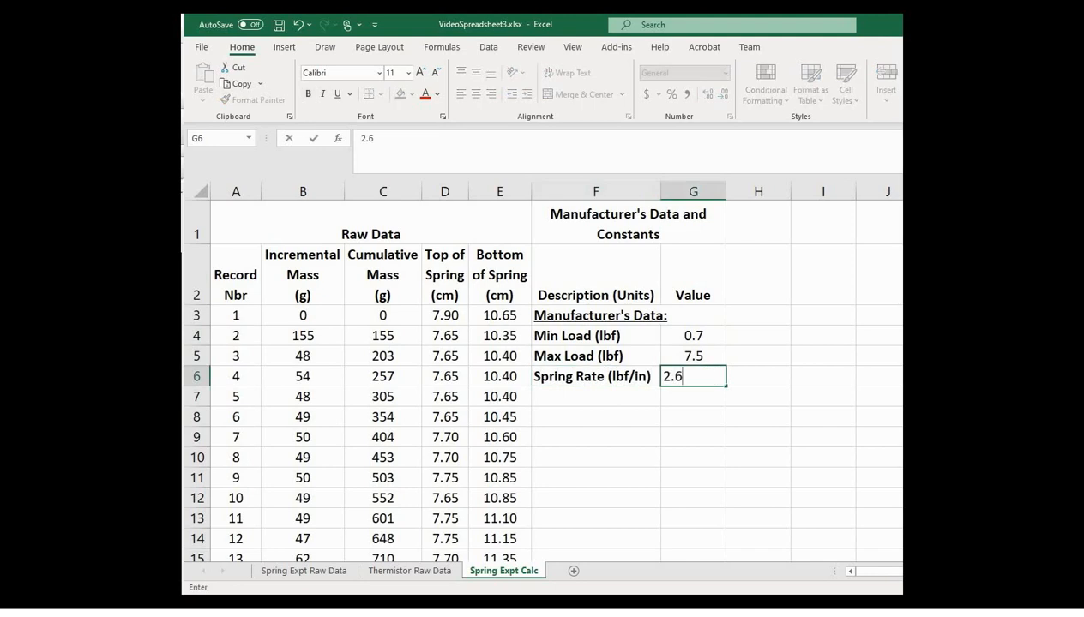
key(Return)
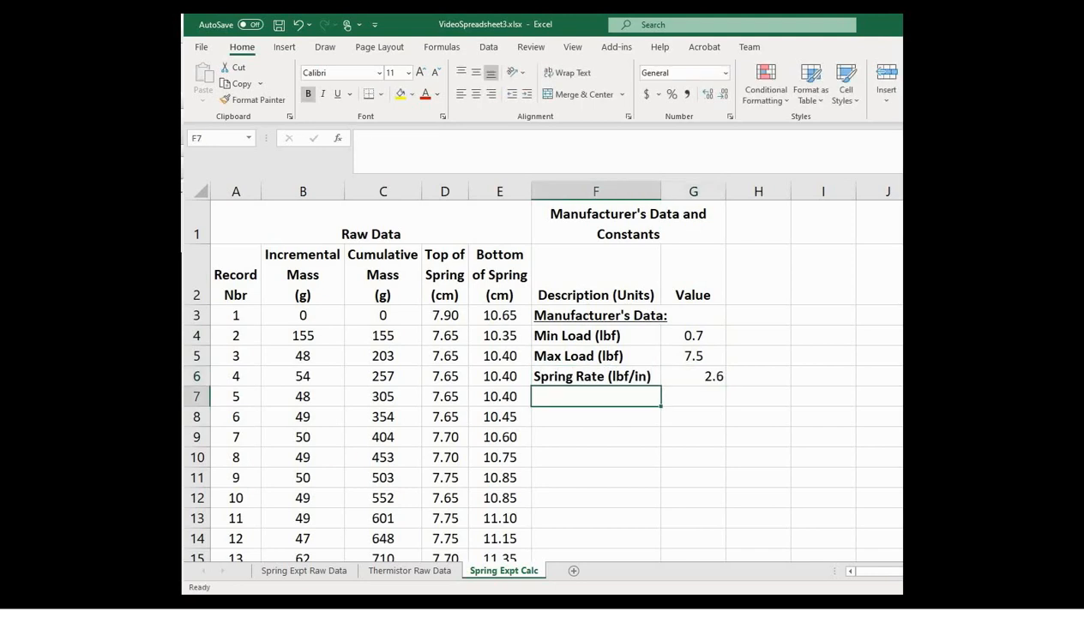
click(691, 374)
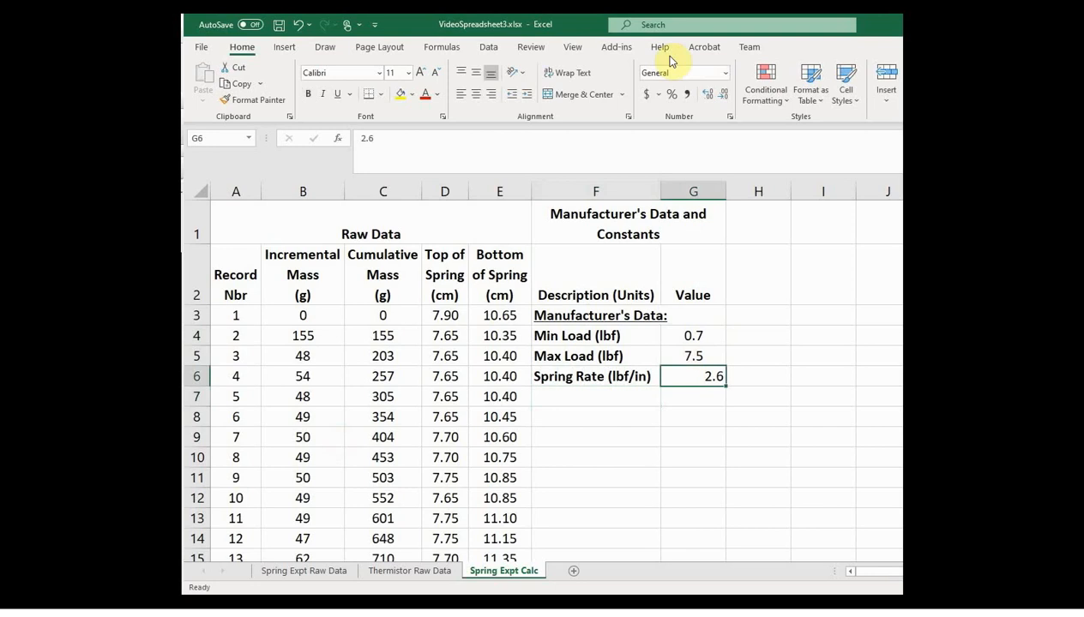
click(476, 94)
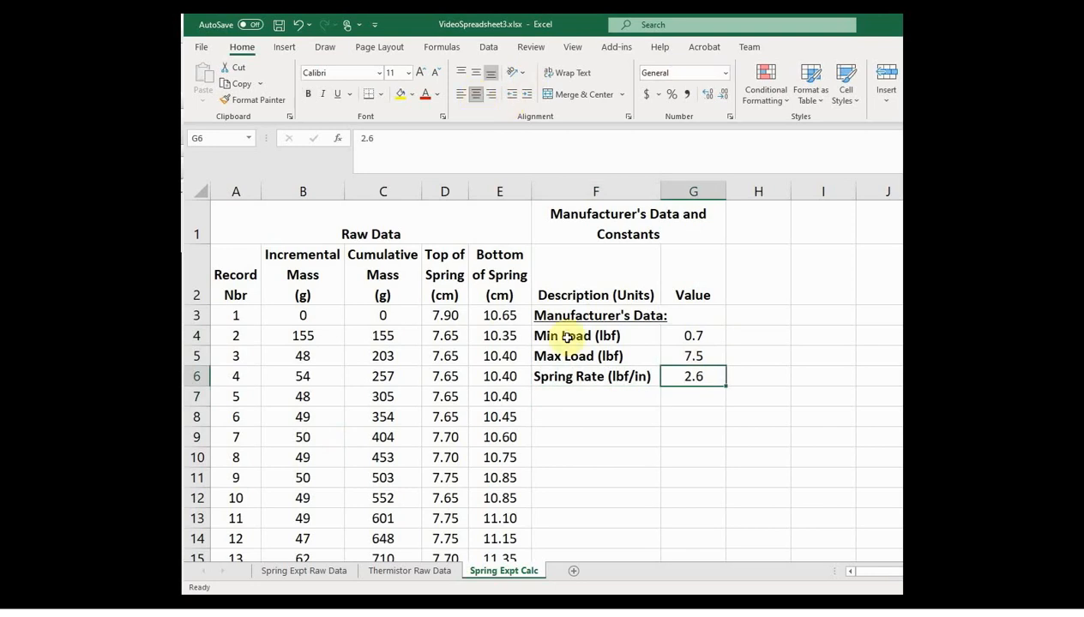
Step: Enter the underlined heading "Constants:" in F8, leaving row 7 of the description column blank
click(558, 397)
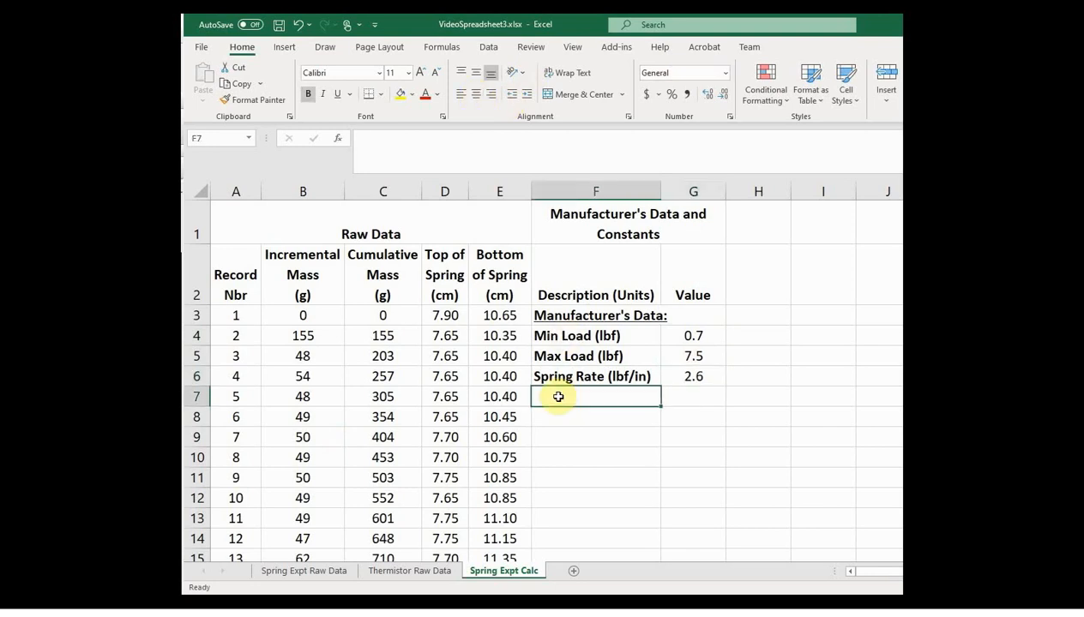
click(559, 415)
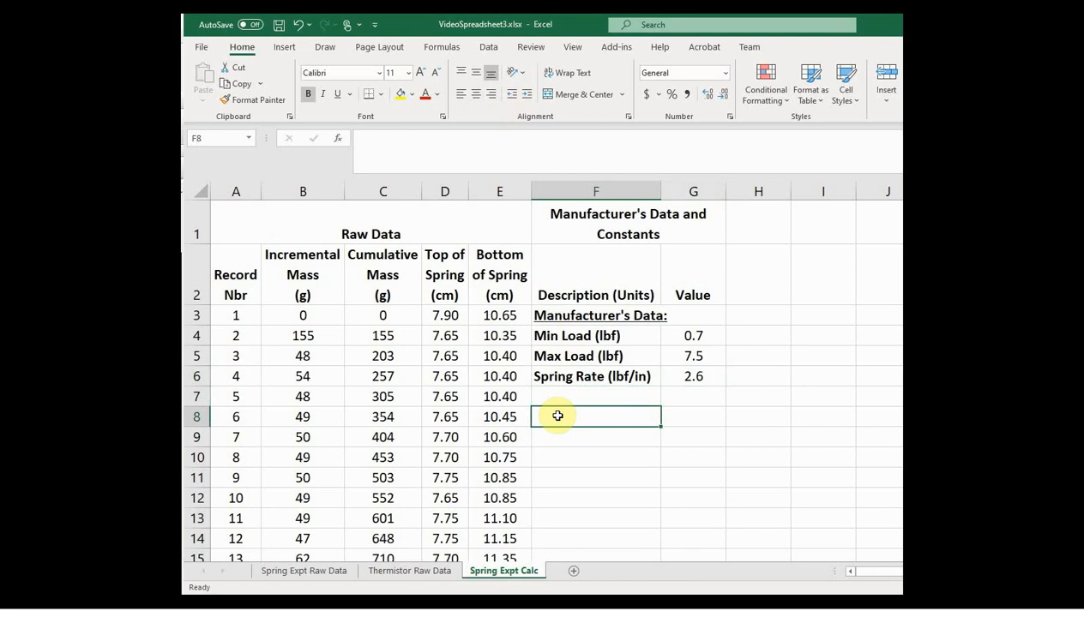
click(340, 94)
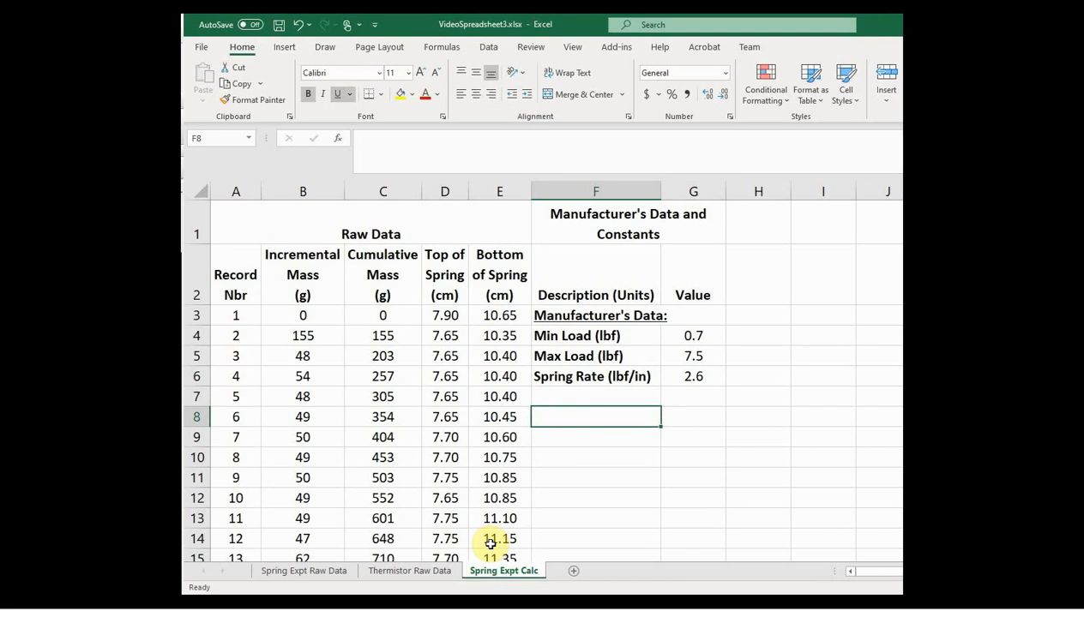
text(Consta)
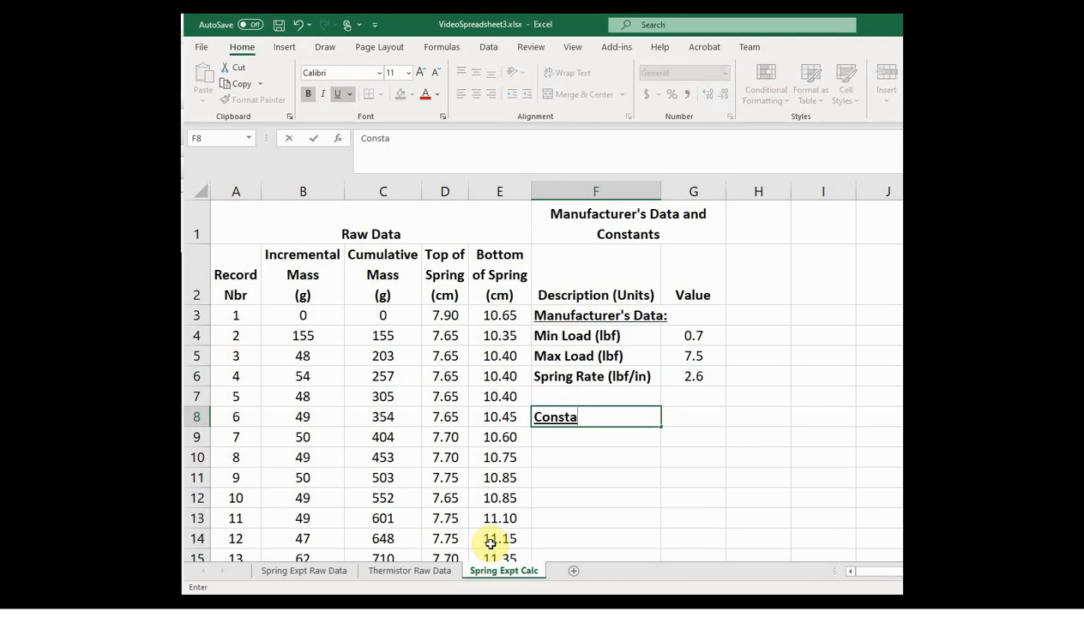
text(nts:)
key(Return)
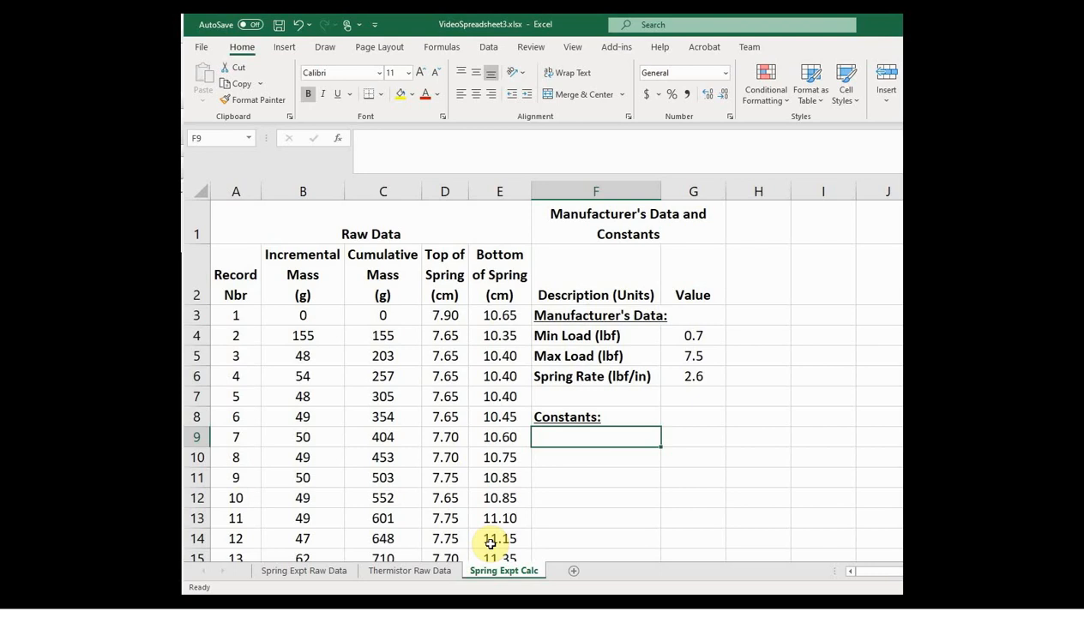
Step: Enter the label "g (m/s^2)" in F9 under the Constants heading
text(g ()
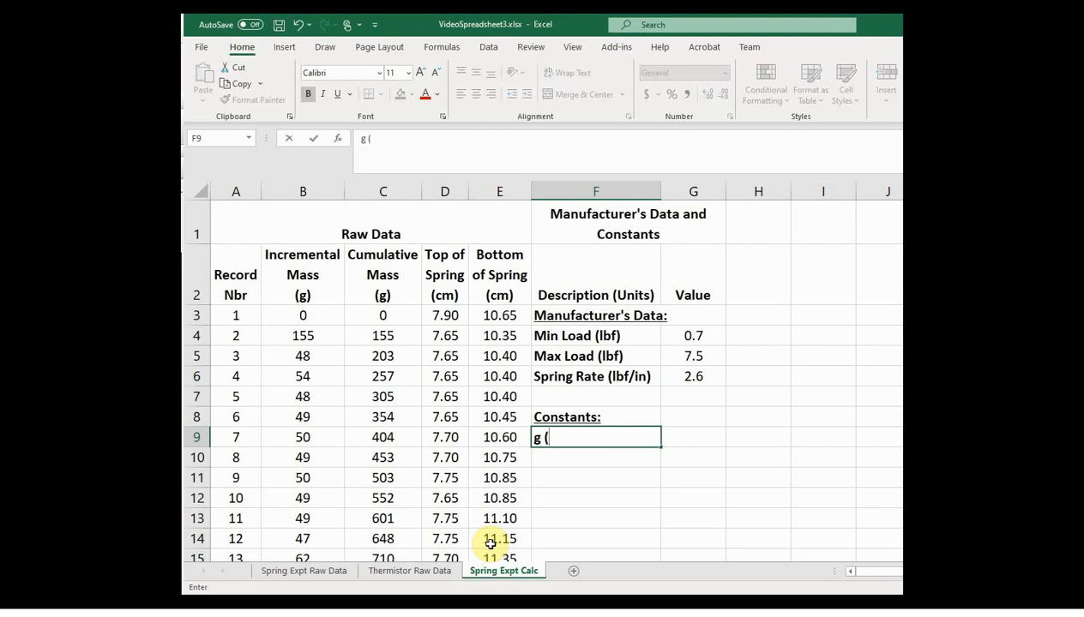
text(m/s^2))
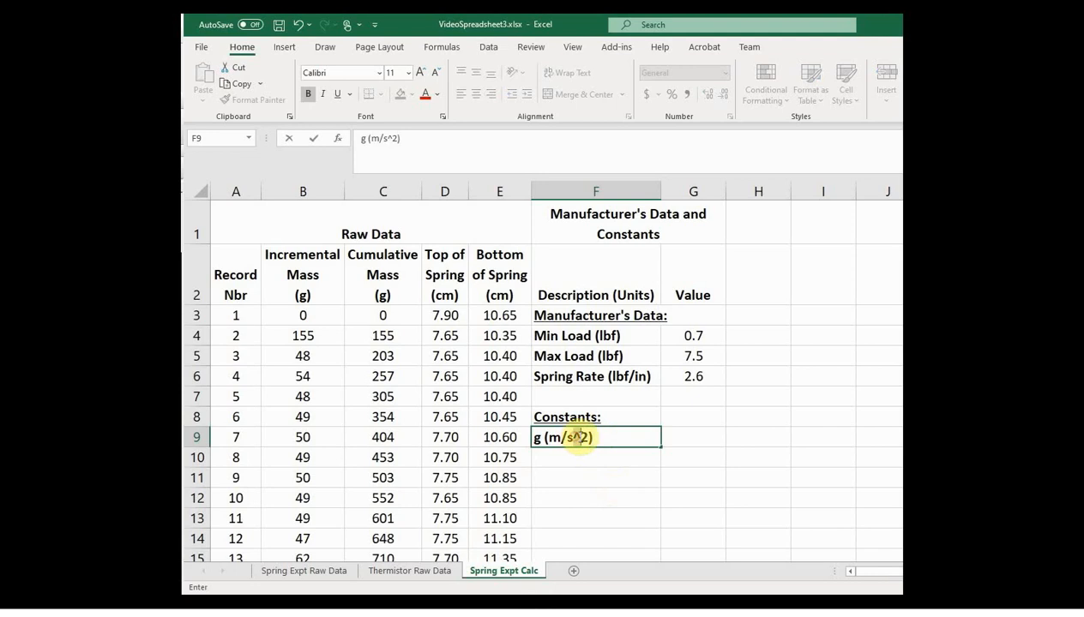
Step: Remove the caret from the gravity label in F9 and format its 2 as a superscript
click(579, 437)
key(BackSpace)
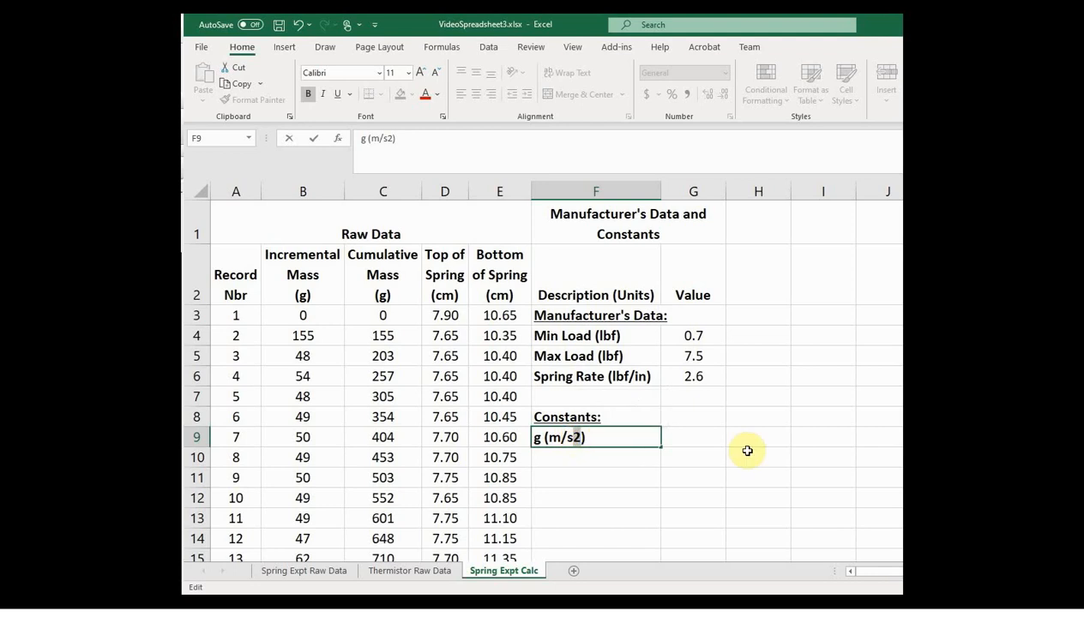
click(444, 116)
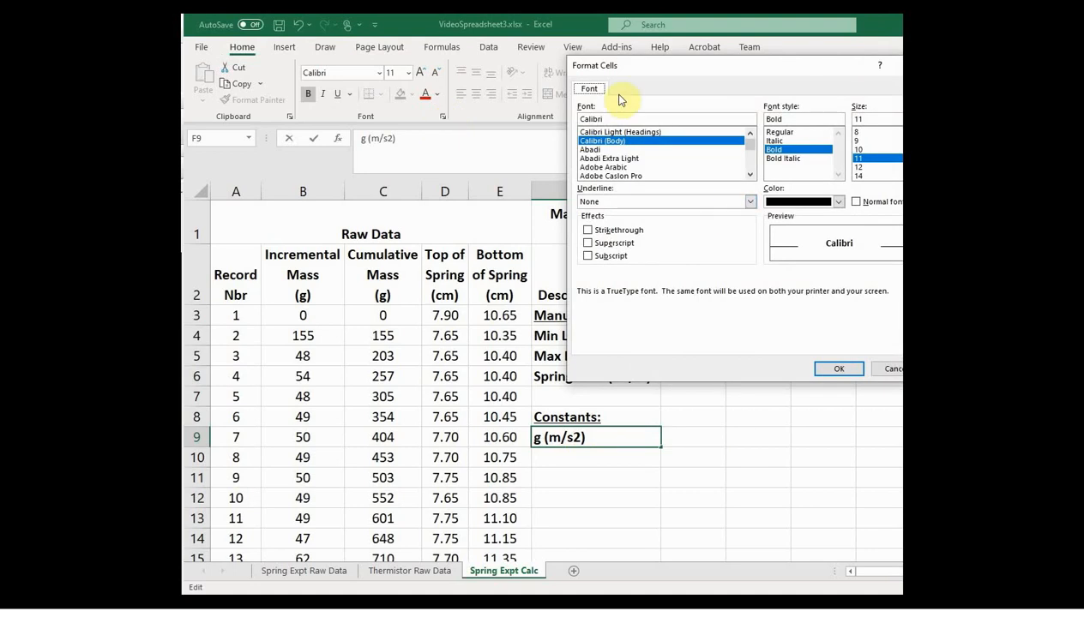
drag(672, 70, 561, 65)
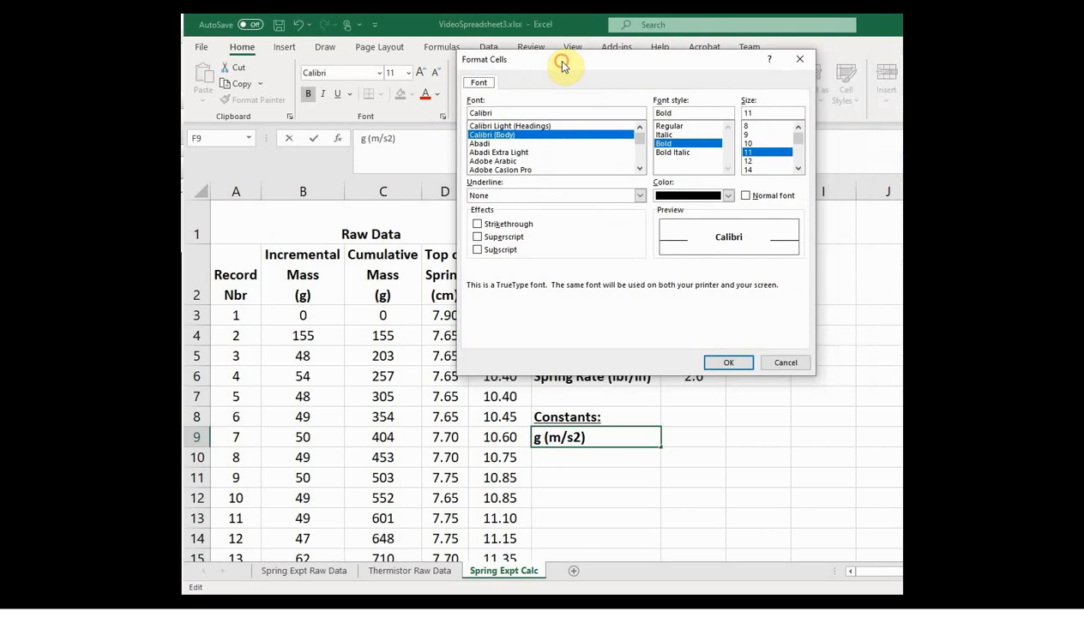
click(478, 239)
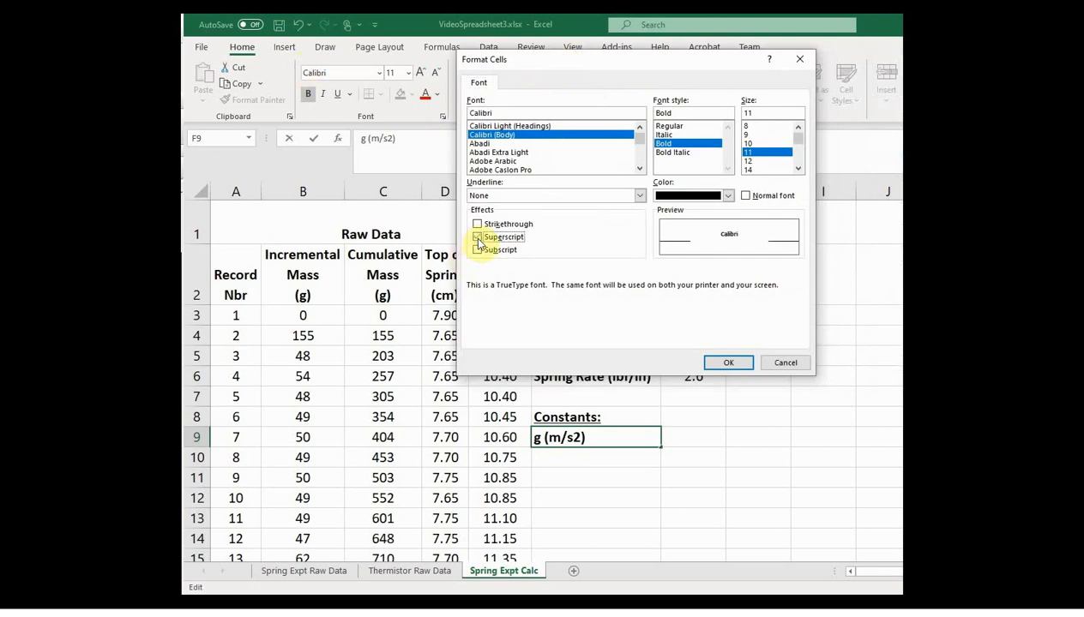
click(728, 363)
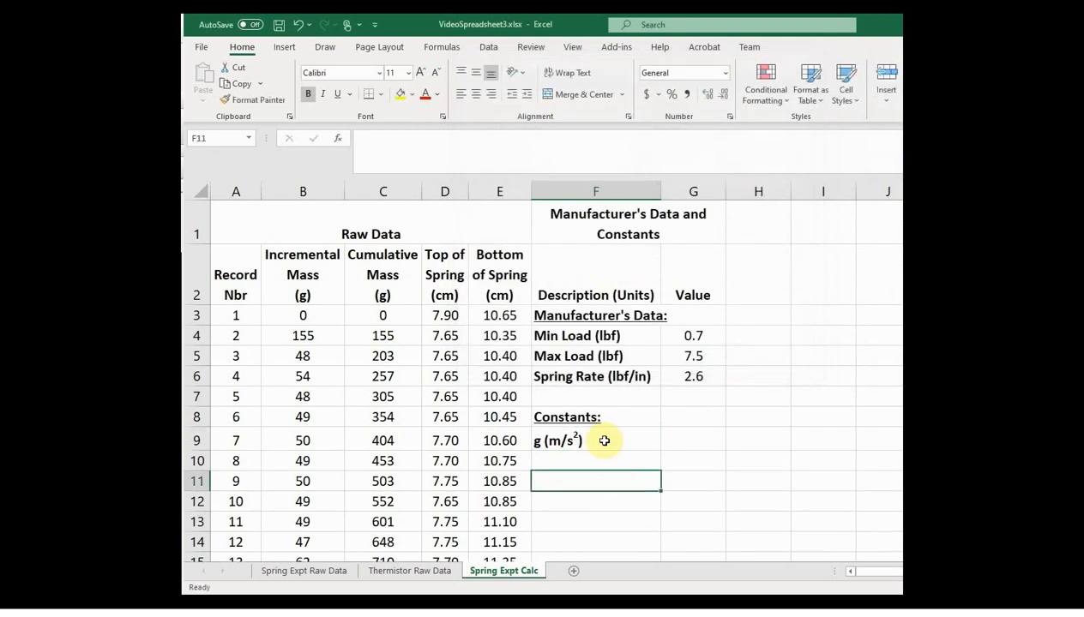
click(605, 440)
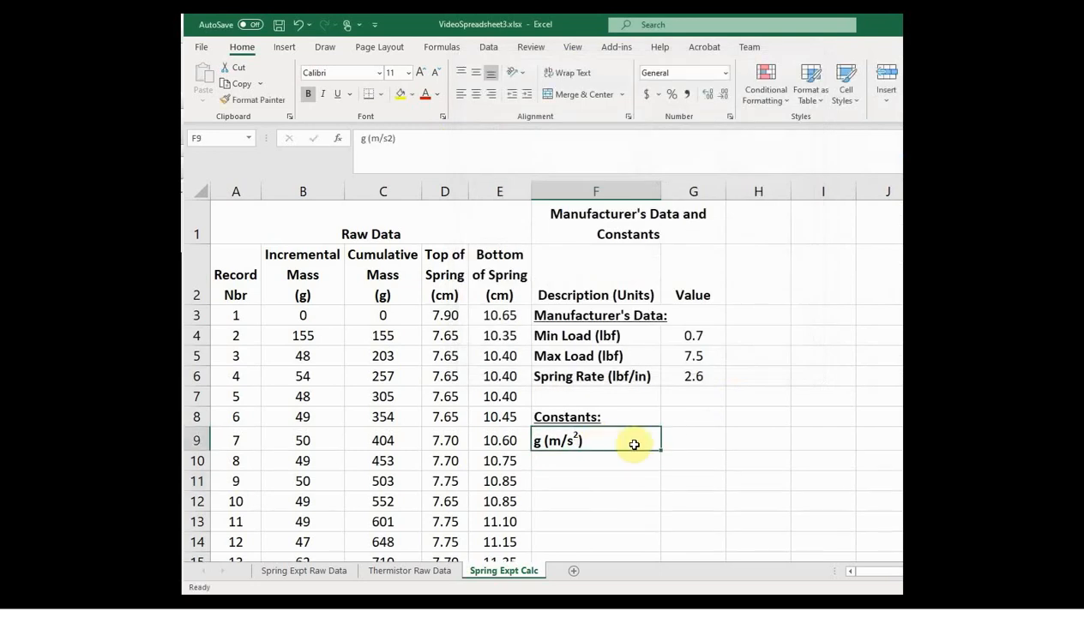
Step: Enter 9.81 in G9 as the value of g
click(673, 443)
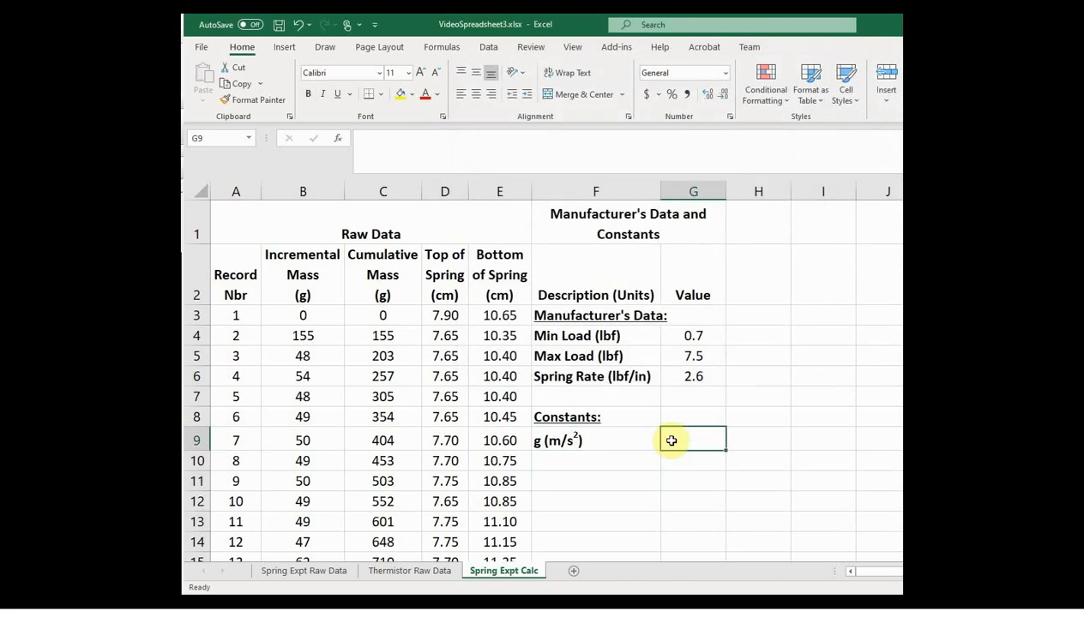
text(9)
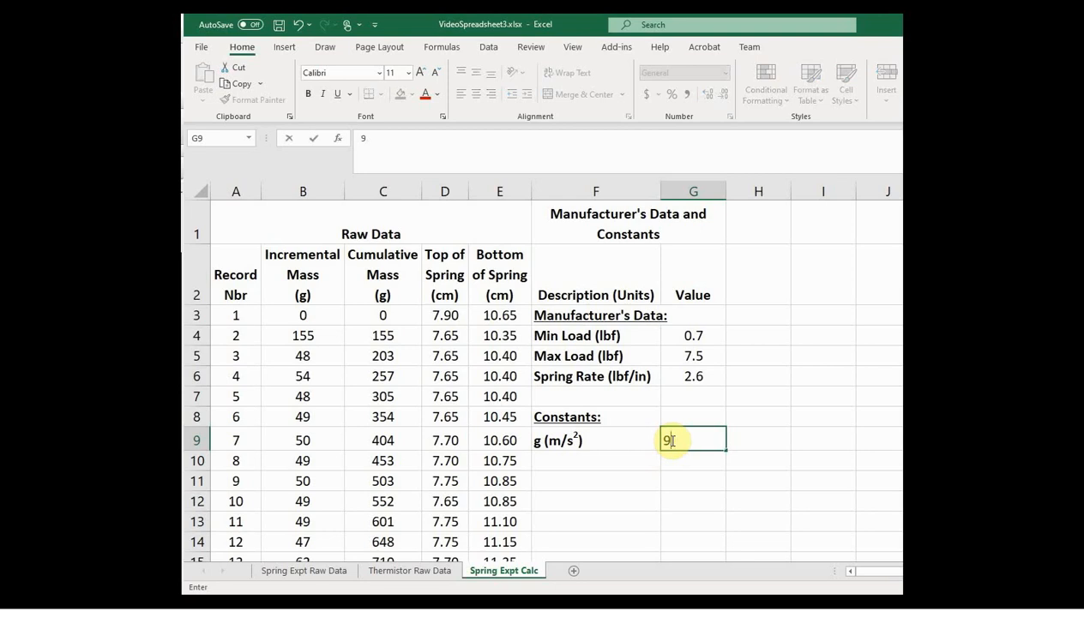
text(.81)
key(Return)
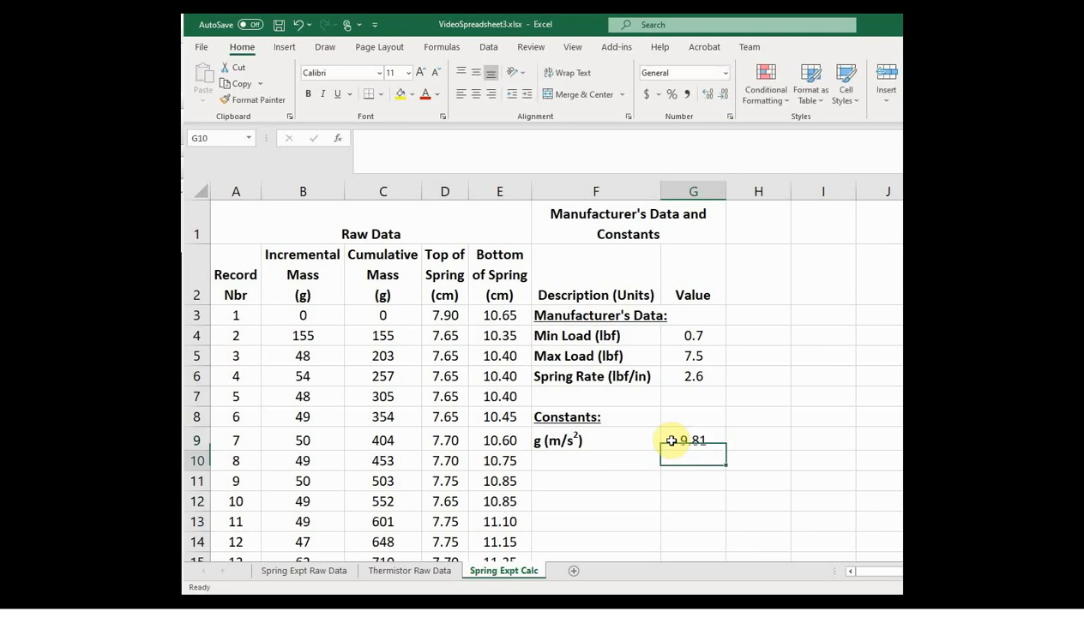
Step: Enter the label "N to lbf conversion" in F10 with the value 0.224809 in G10
click(553, 461)
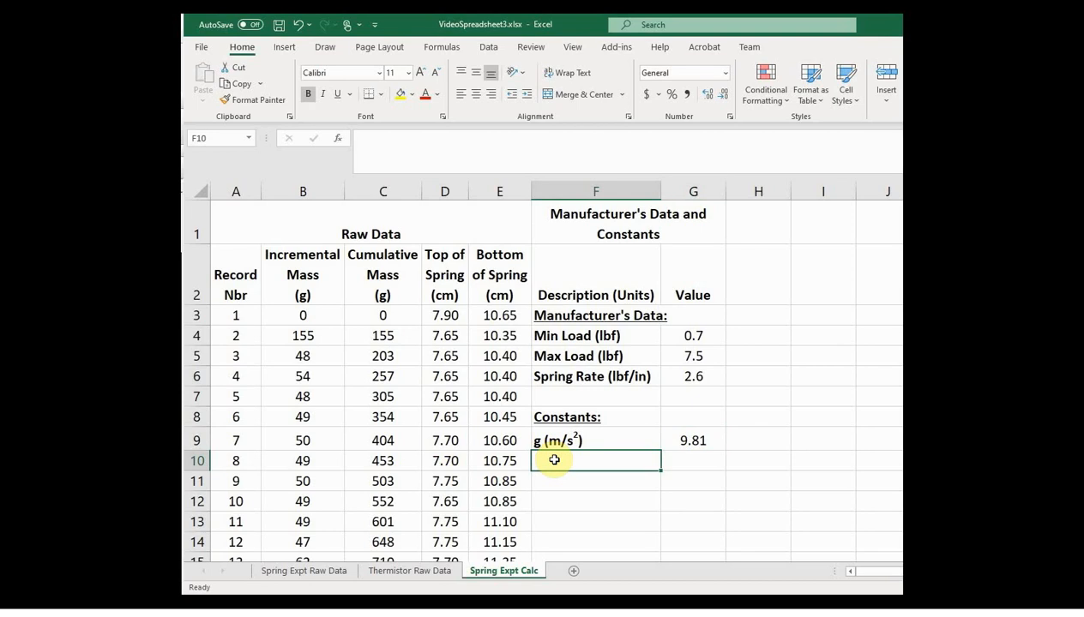
text(N)
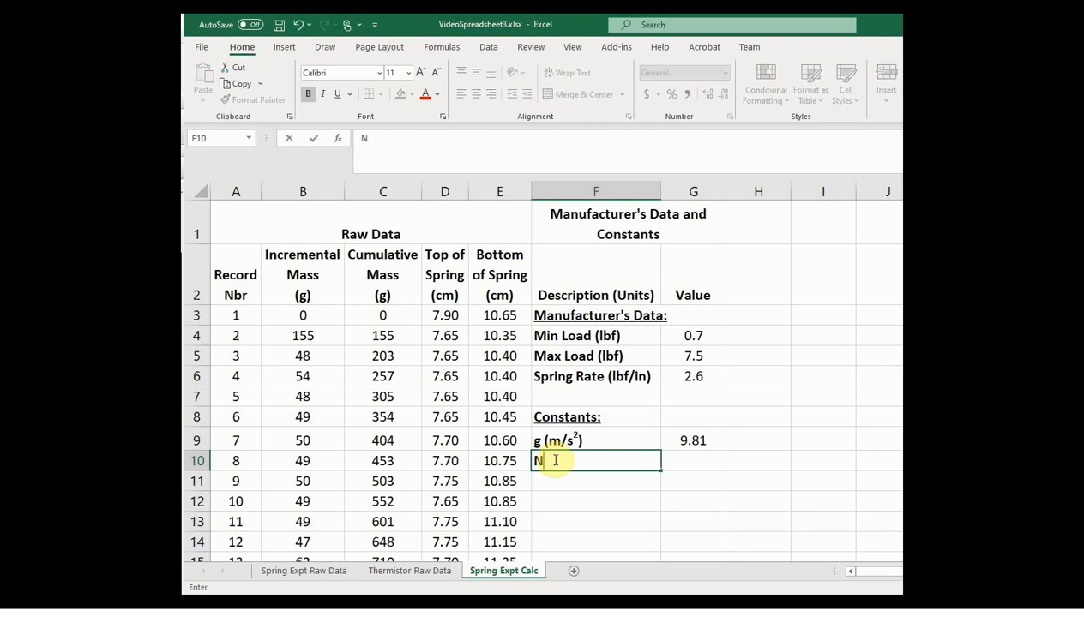
text( to lbf conversion)
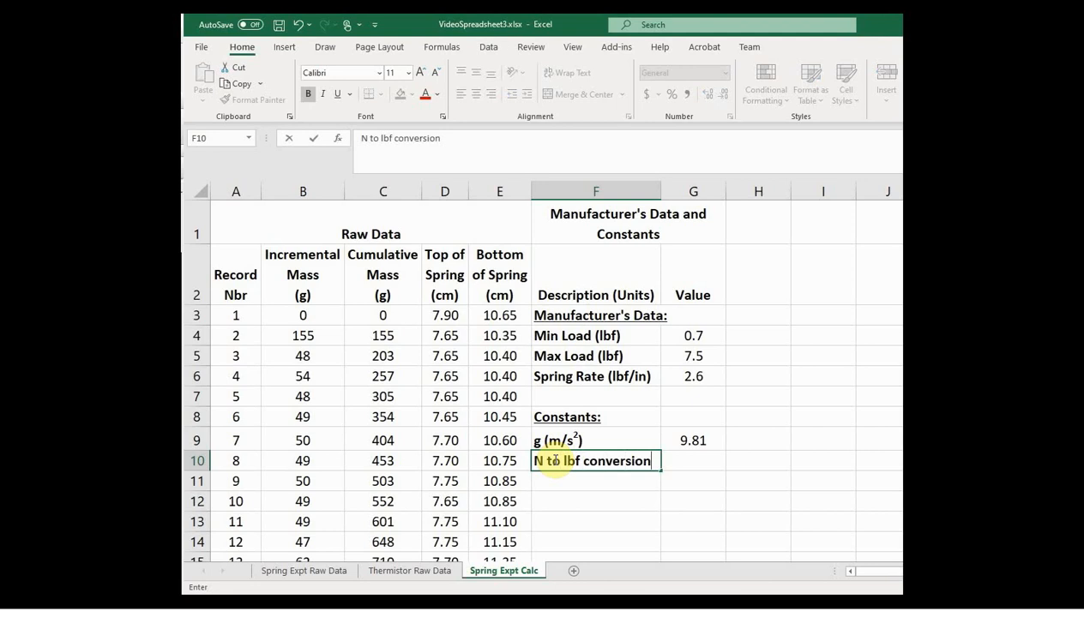
key(Tab)
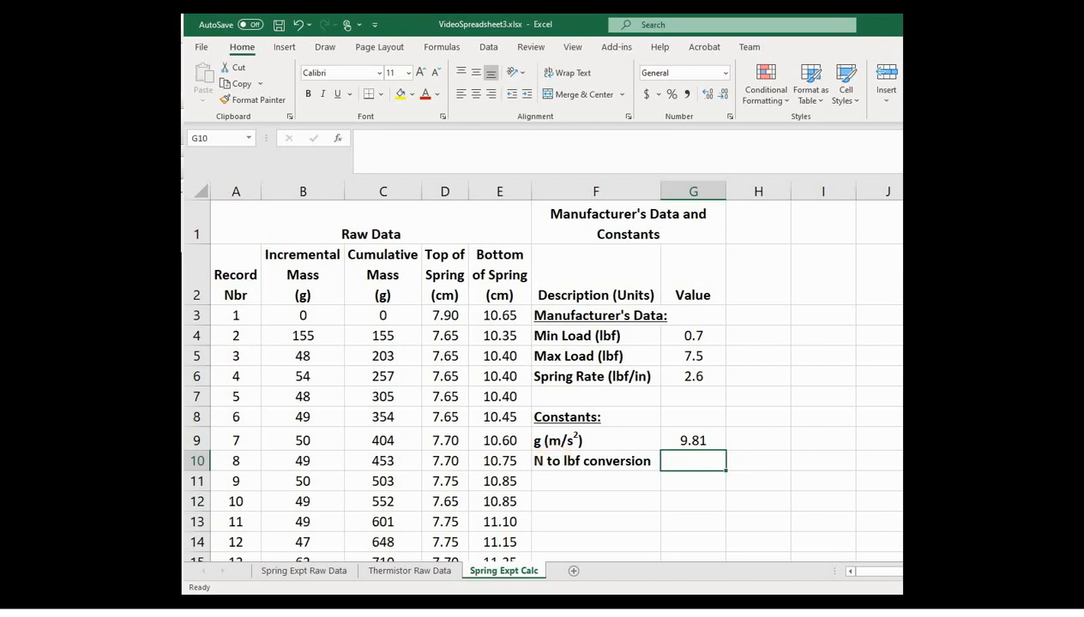
text(0.)
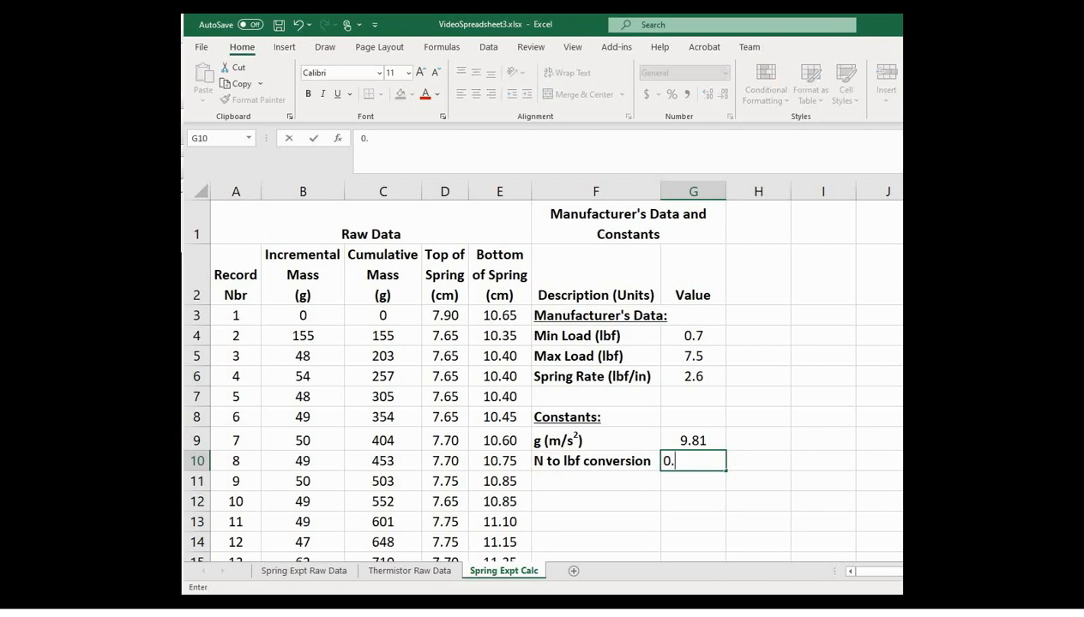
text(224809)
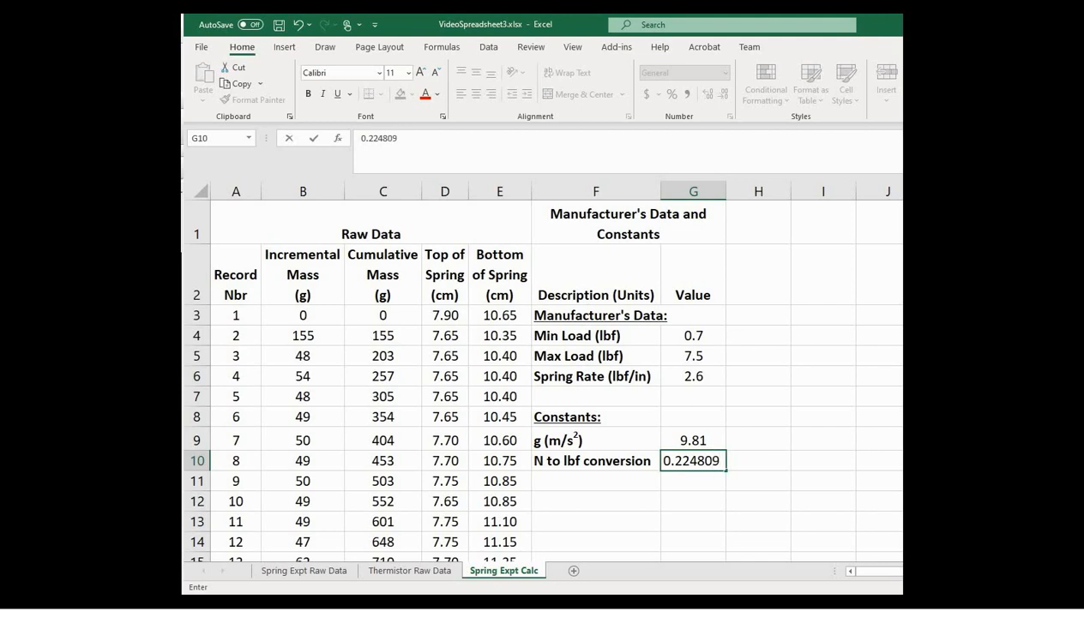
key(Return)
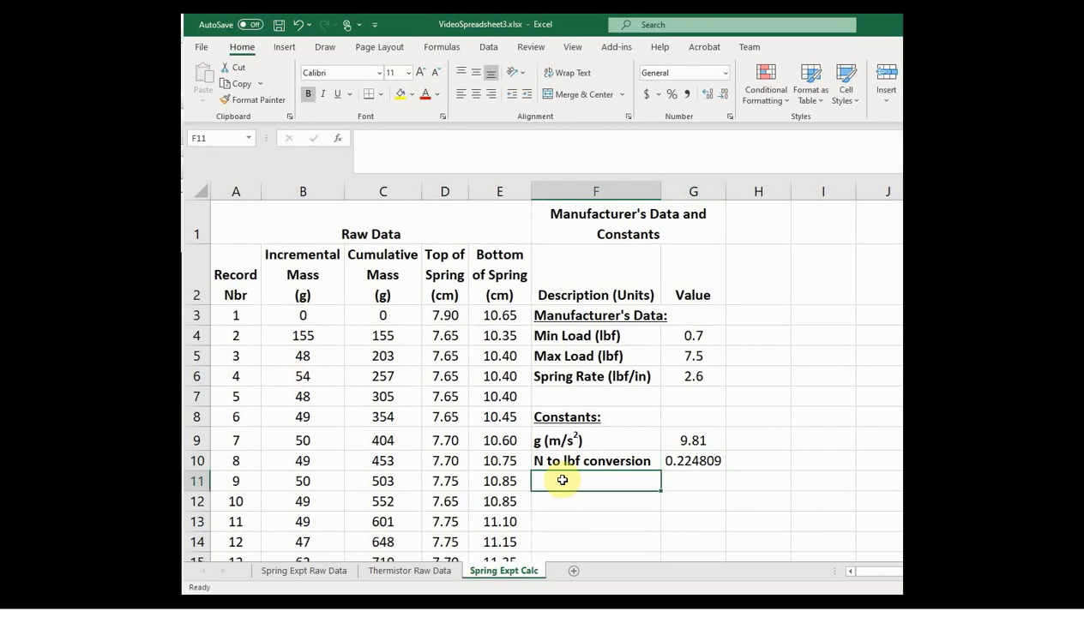
Step: Enter the label "cm to in conversion" in F11 with the value 0.393701 in G11
text(cm to i)
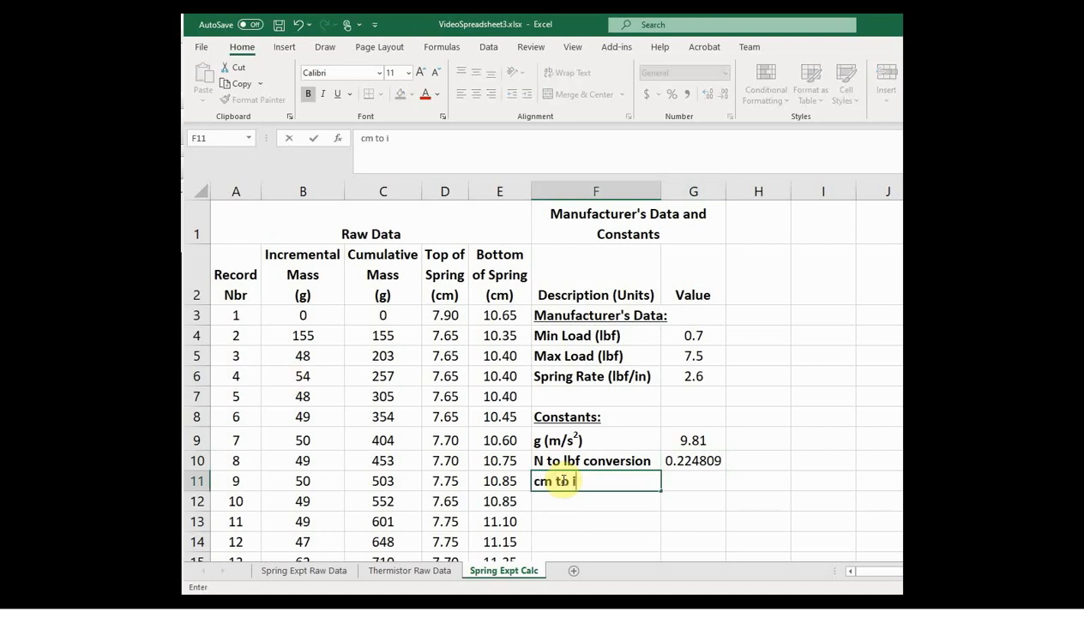
text(n conversion)
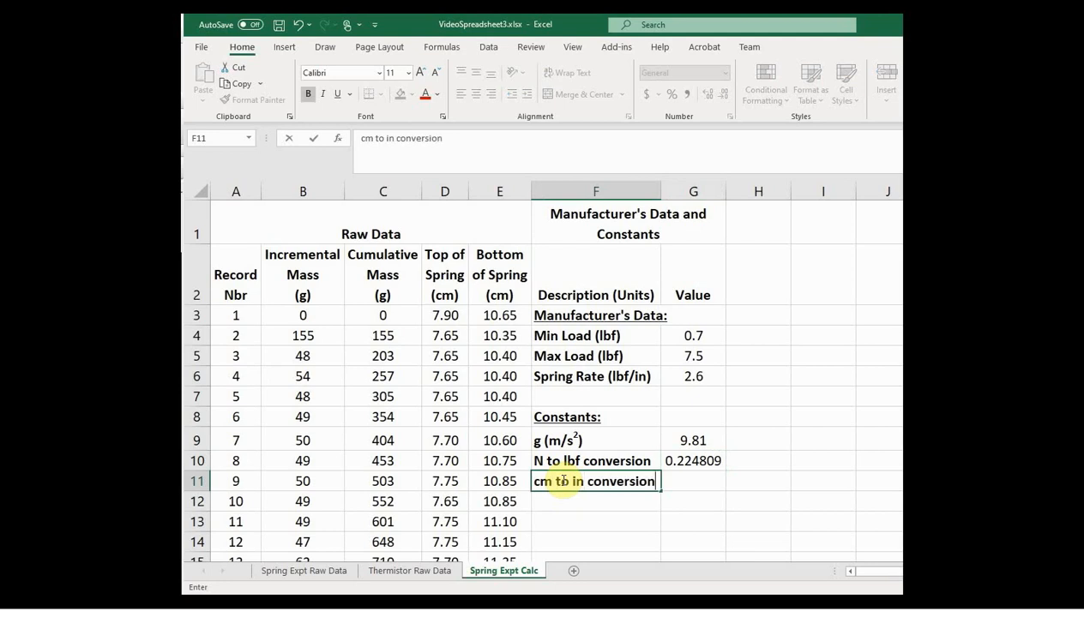
key(Tab)
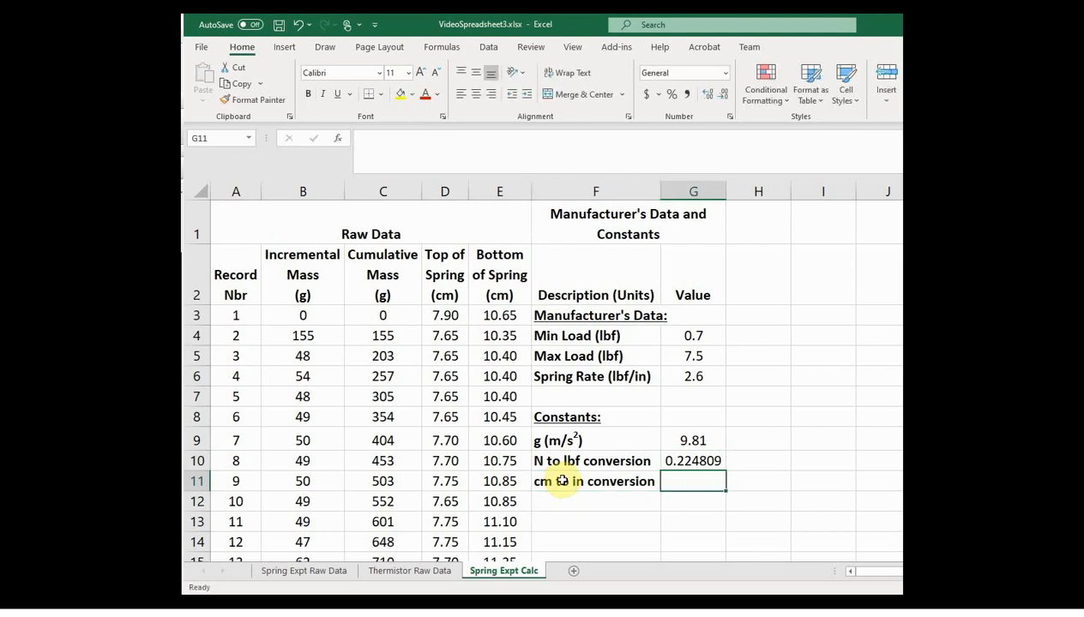
text(0)
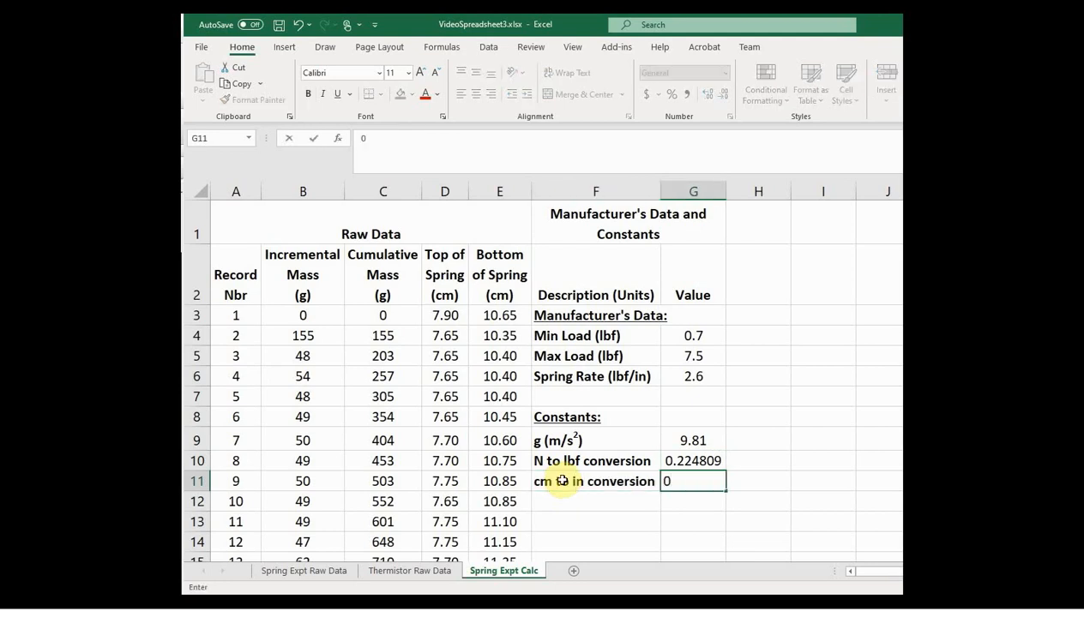
text(.393701)
key(Return)
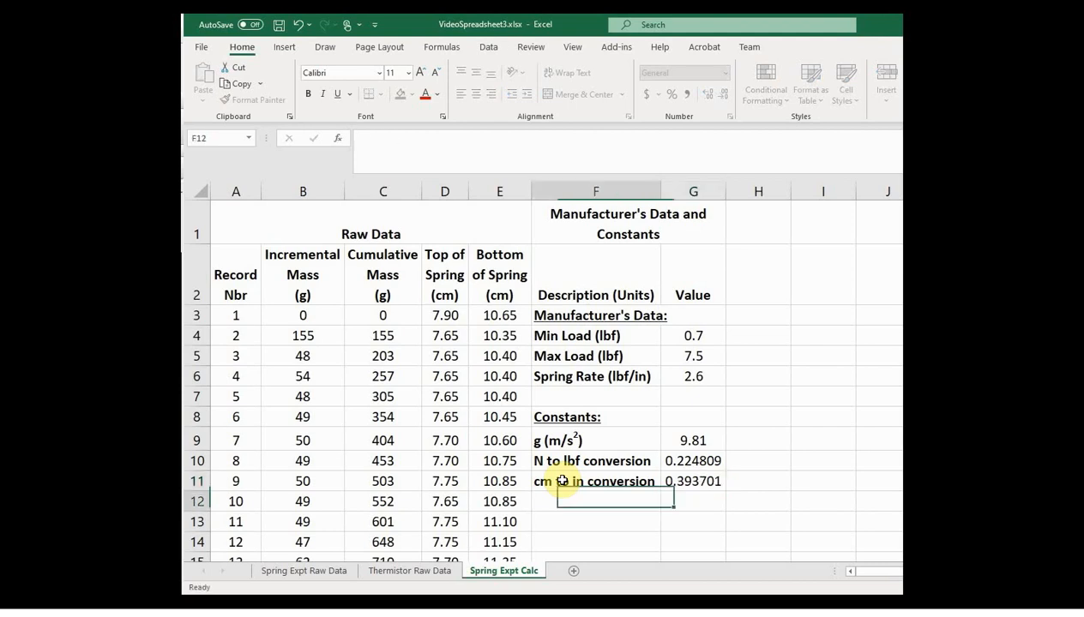
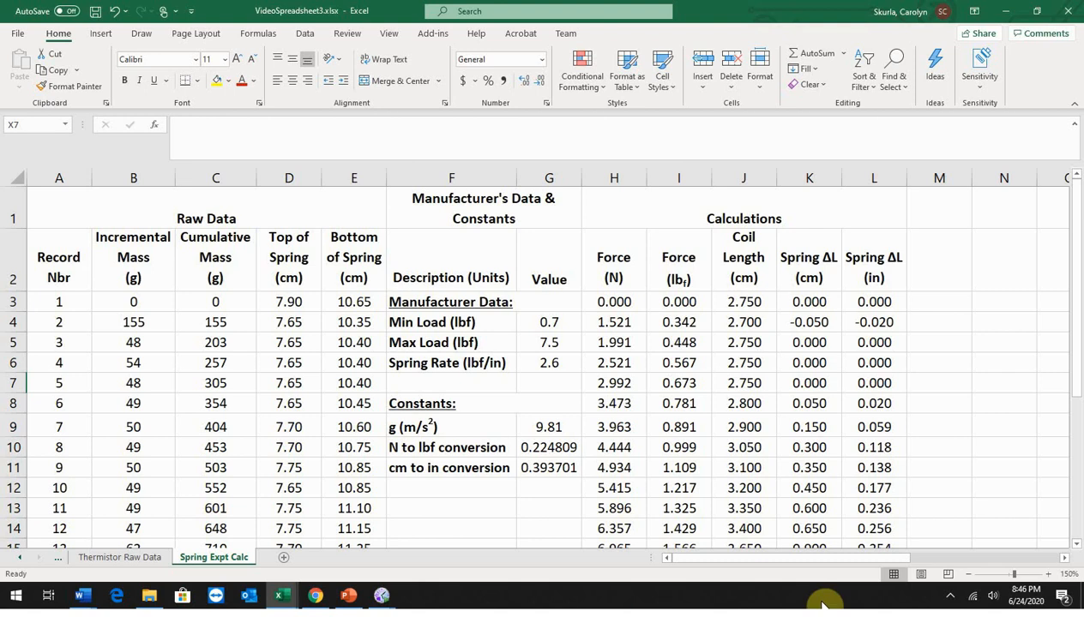
Step: Insert an empty markers-only scatter chart, place it beside the calculations and enlarge it to span columns O to W
drag(1067, 563, 1066, 562)
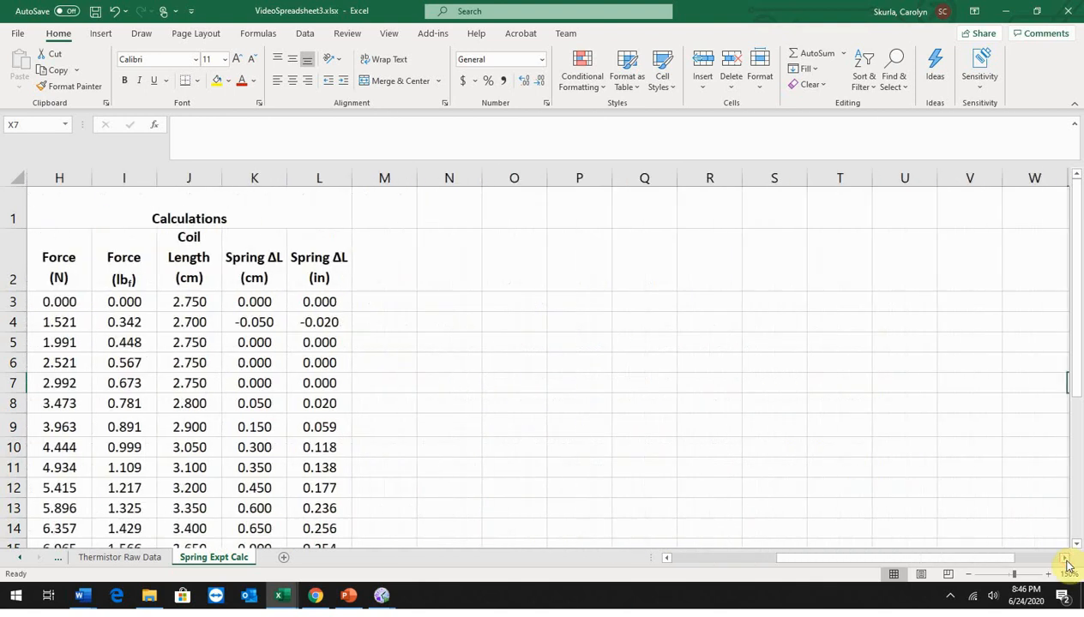
click(101, 35)
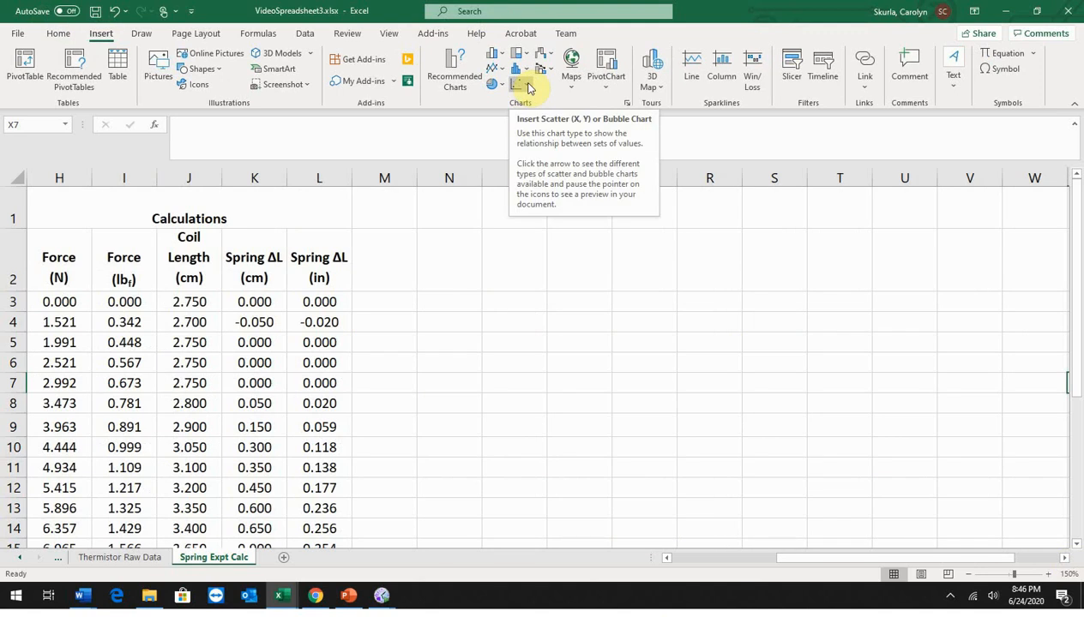
click(525, 85)
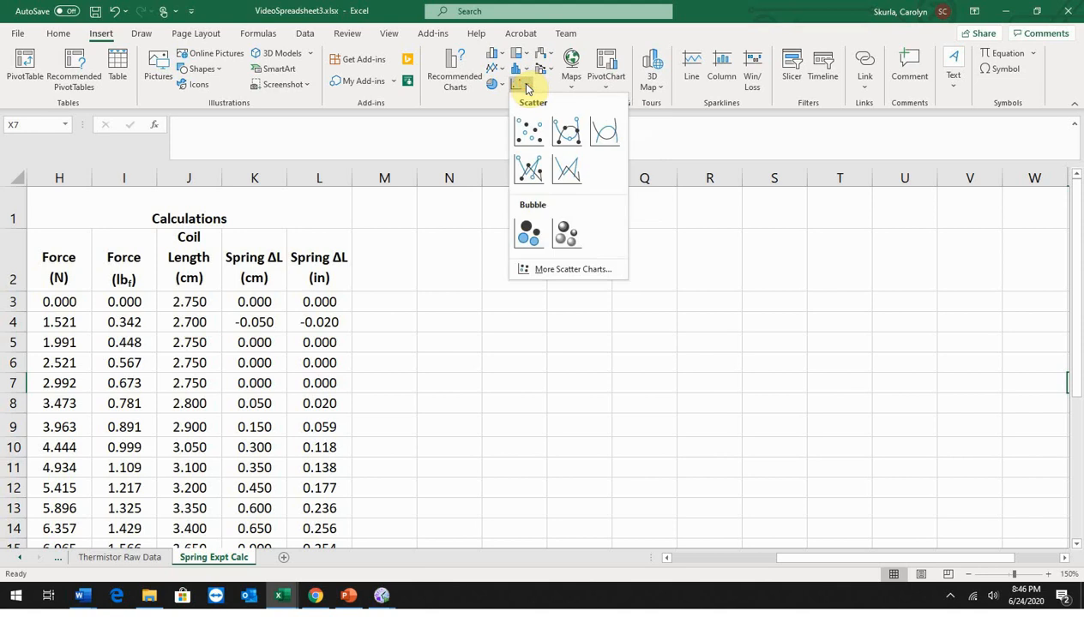
click(531, 131)
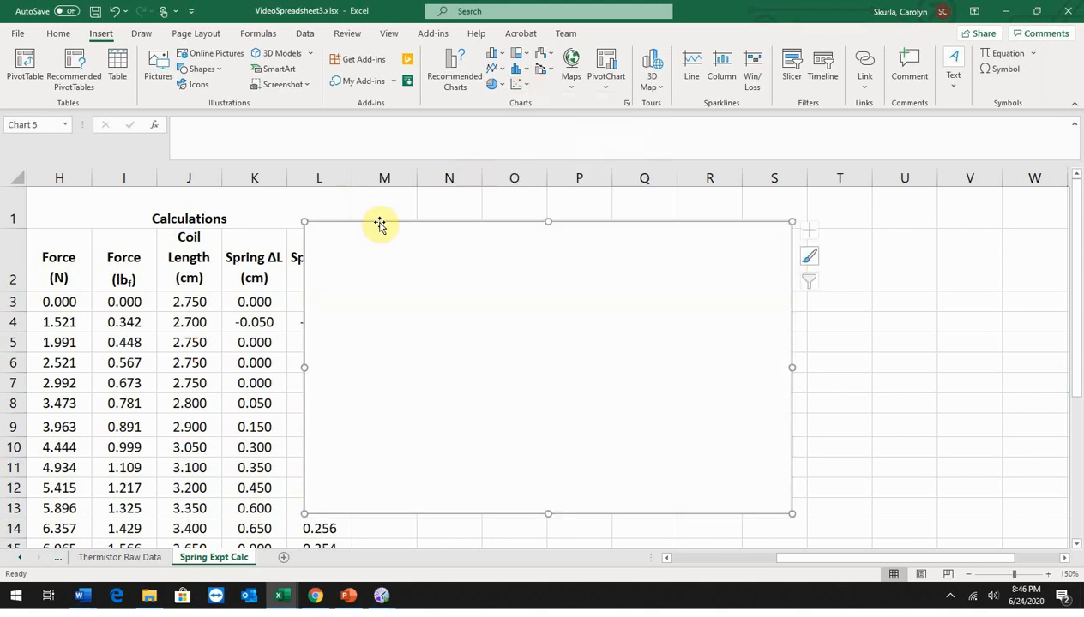
drag(379, 220, 566, 194)
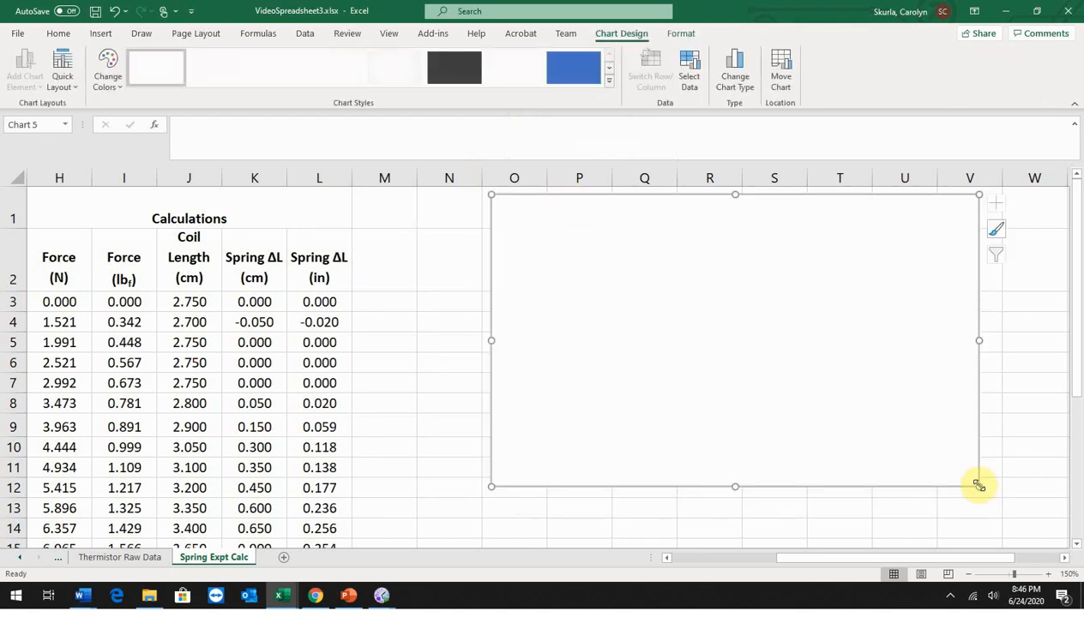
drag(978, 485, 1054, 533)
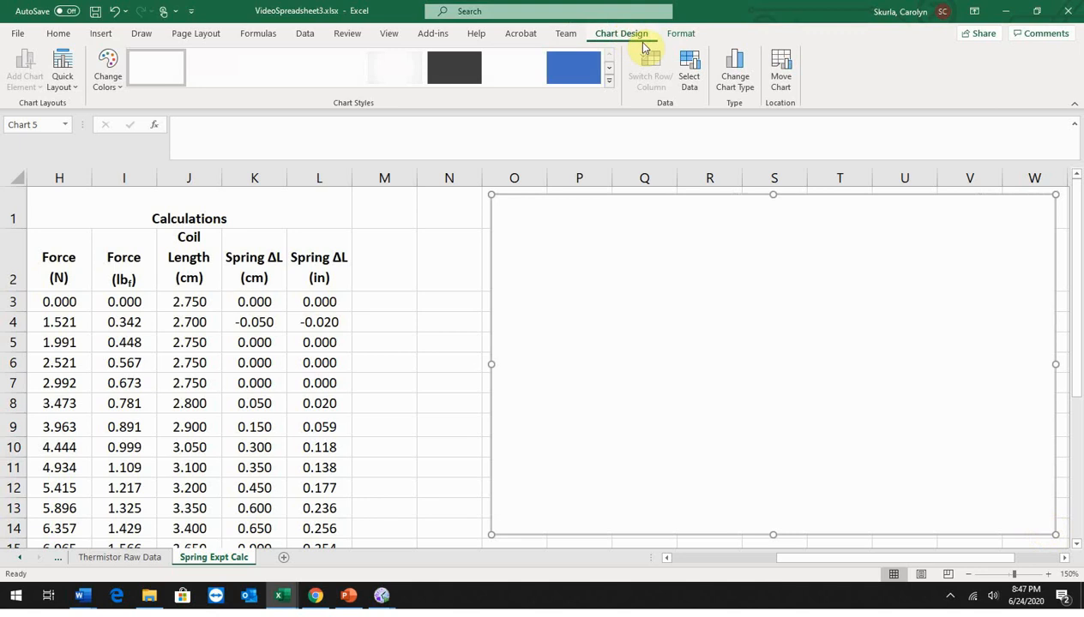
Step: Add a data series to the chart with the Spring ΔL (in) values in L3:L28 as its X values
click(693, 65)
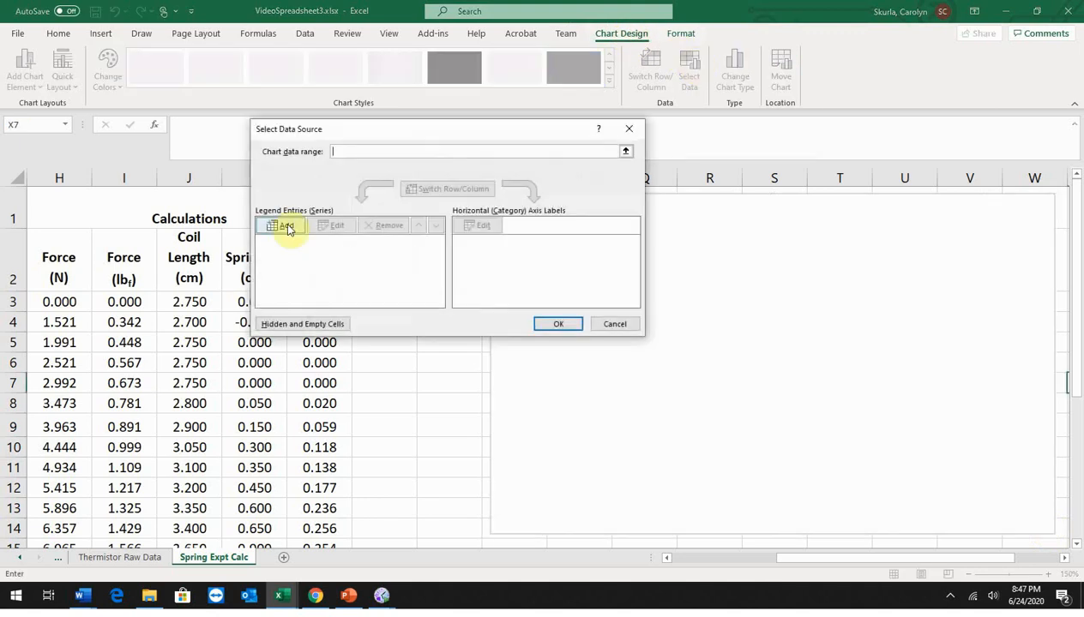
click(287, 227)
click(377, 233)
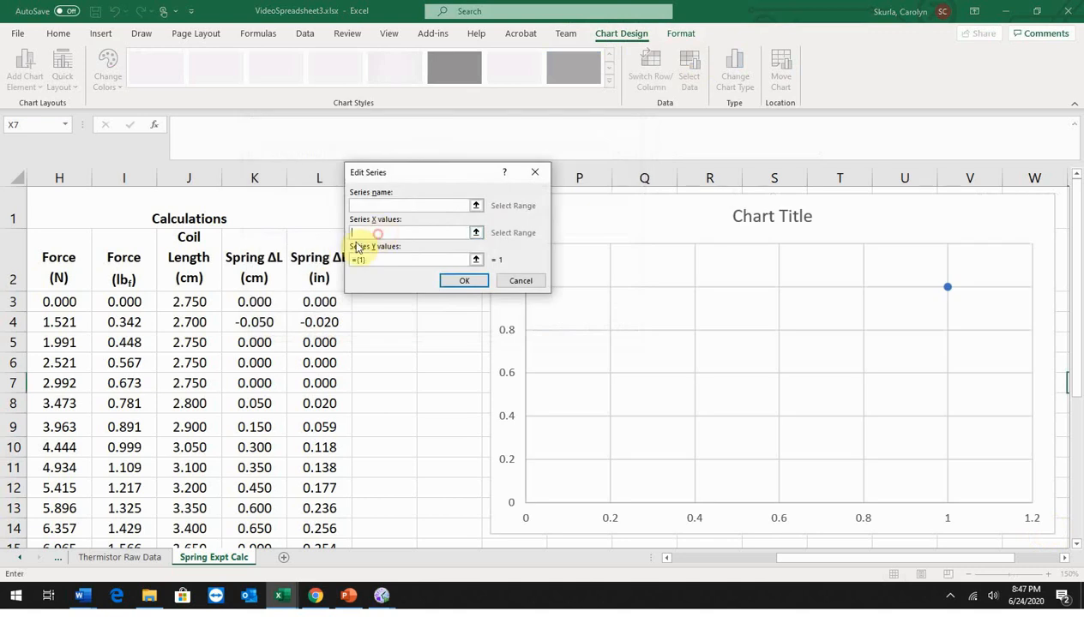
click(476, 233)
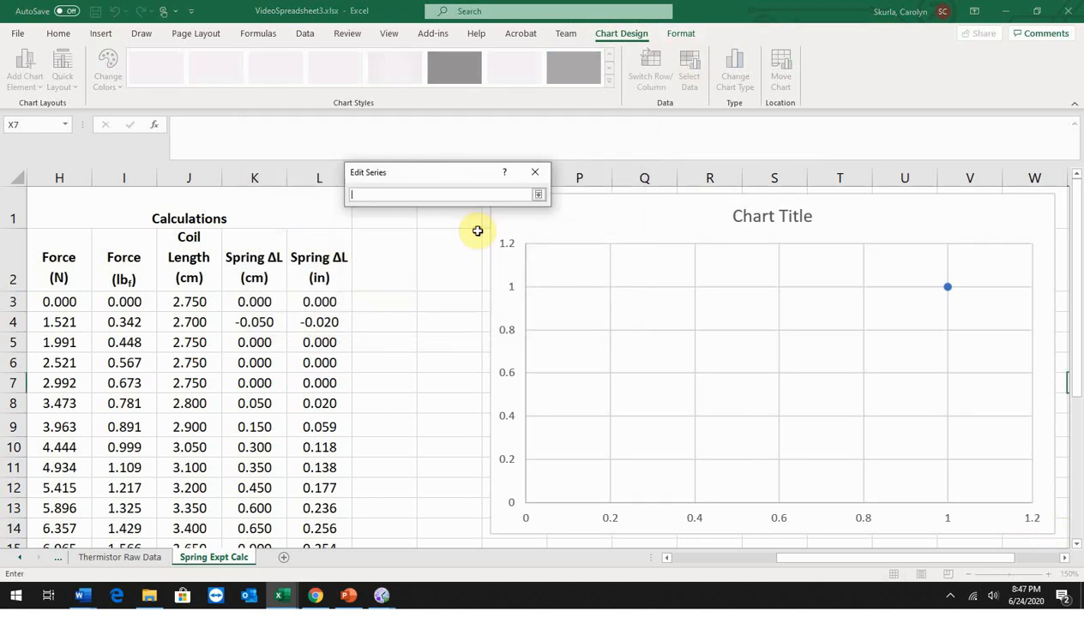
click(313, 302)
drag(313, 302, 330, 498)
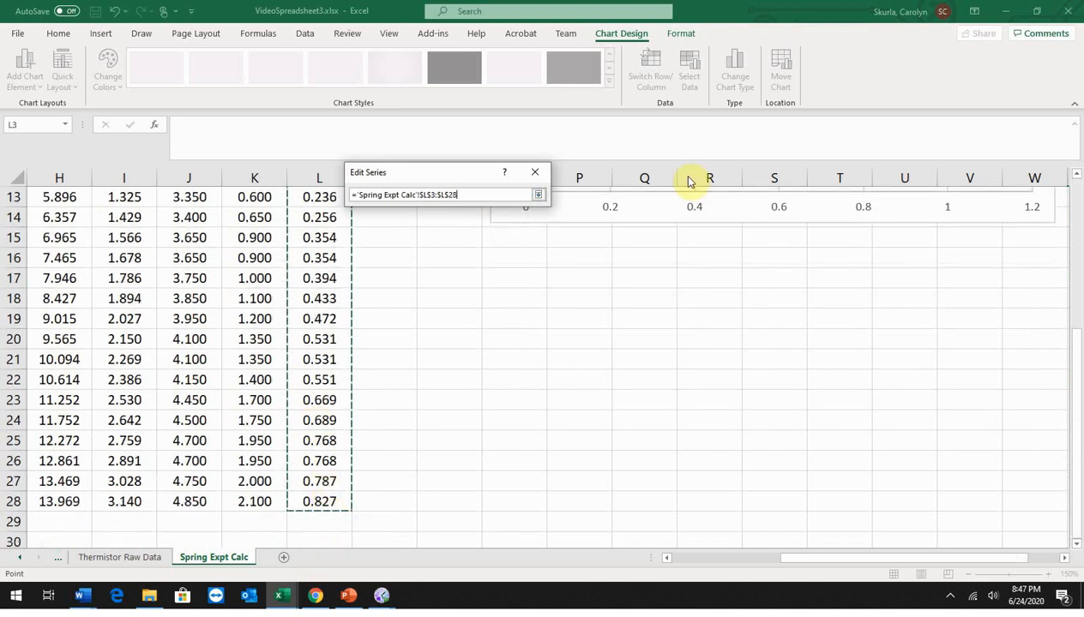
click(539, 195)
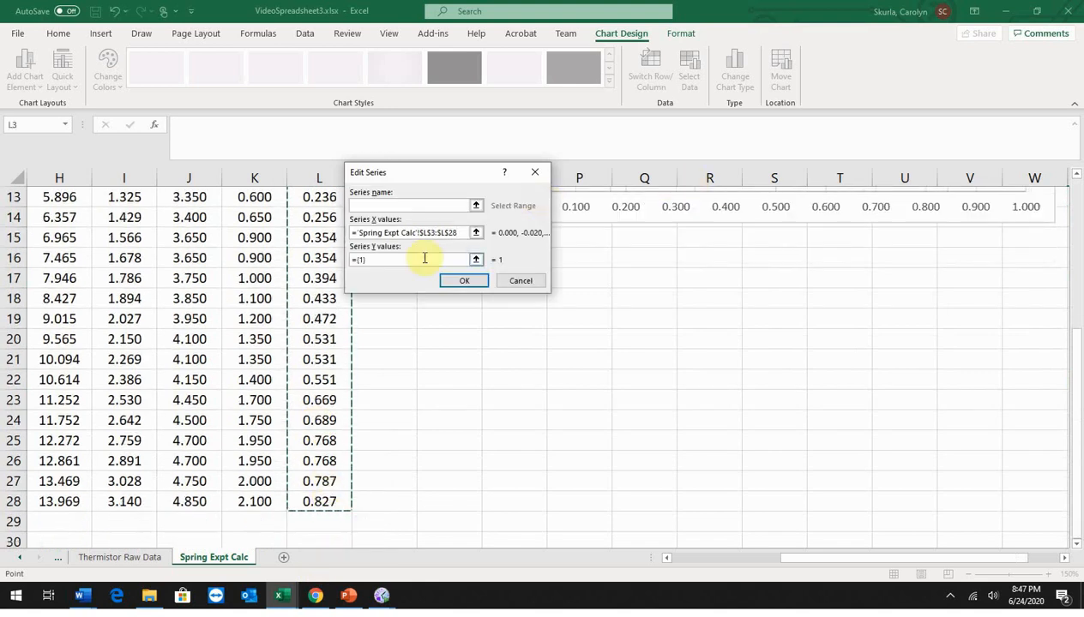
Step: Set the series Y values to the Force (lbf) range I3:I28 and accept the chart's data source
drag(376, 262, 281, 243)
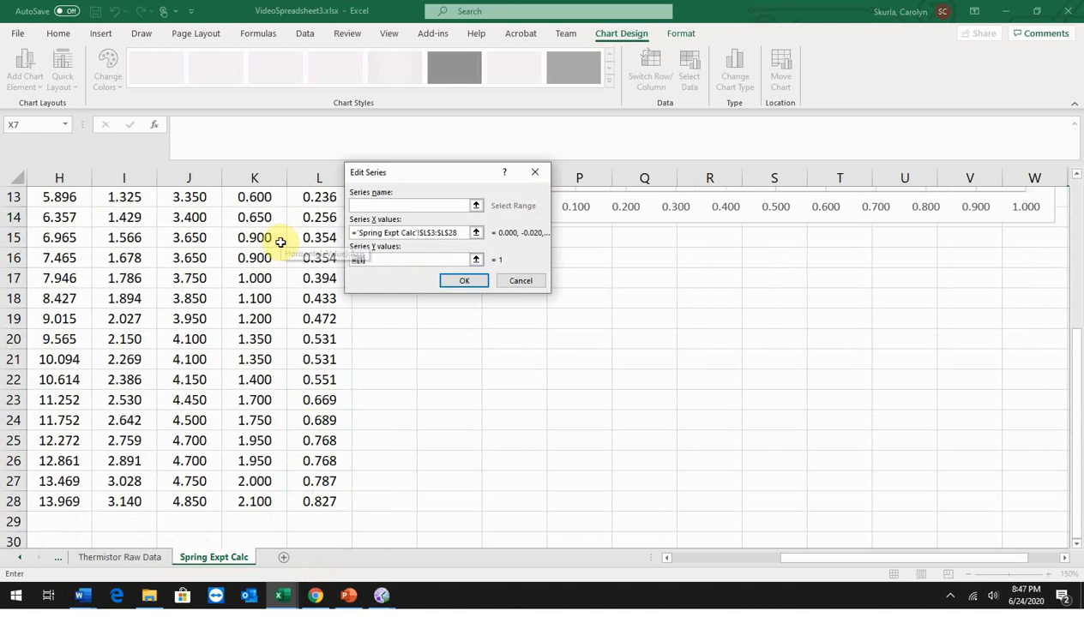
key(BackSpace)
click(476, 259)
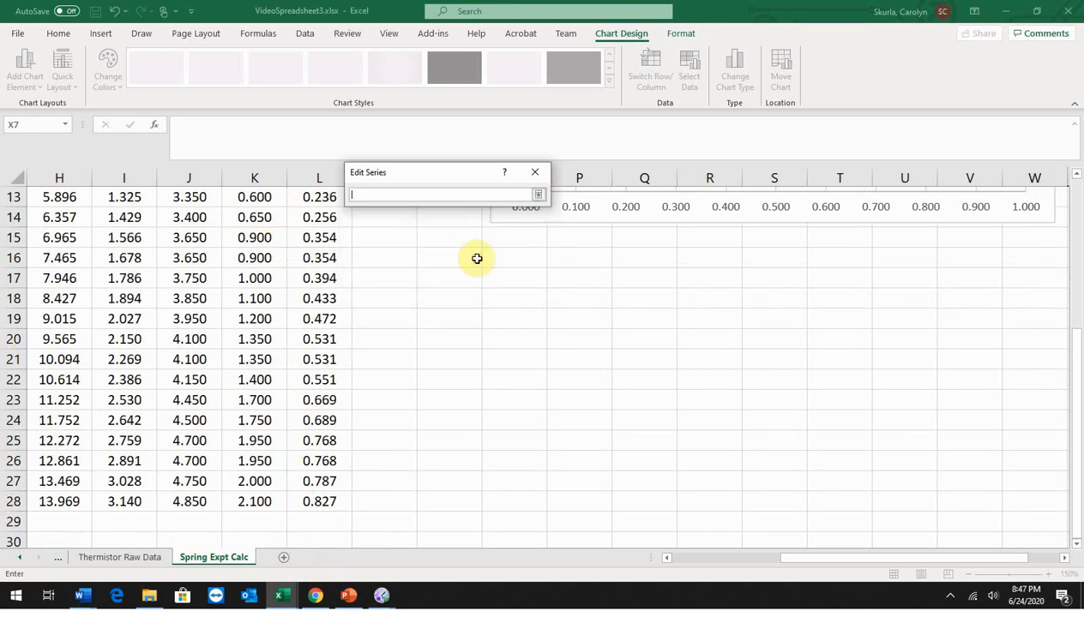
scroll(434, 295, up, 4)
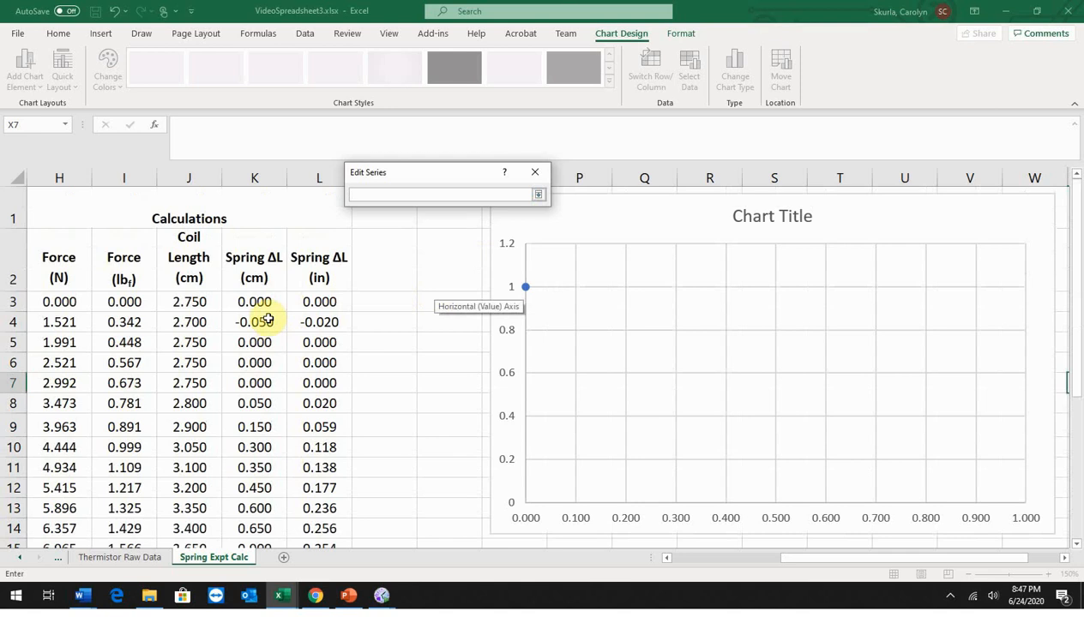
drag(121, 302, 146, 521)
click(538, 194)
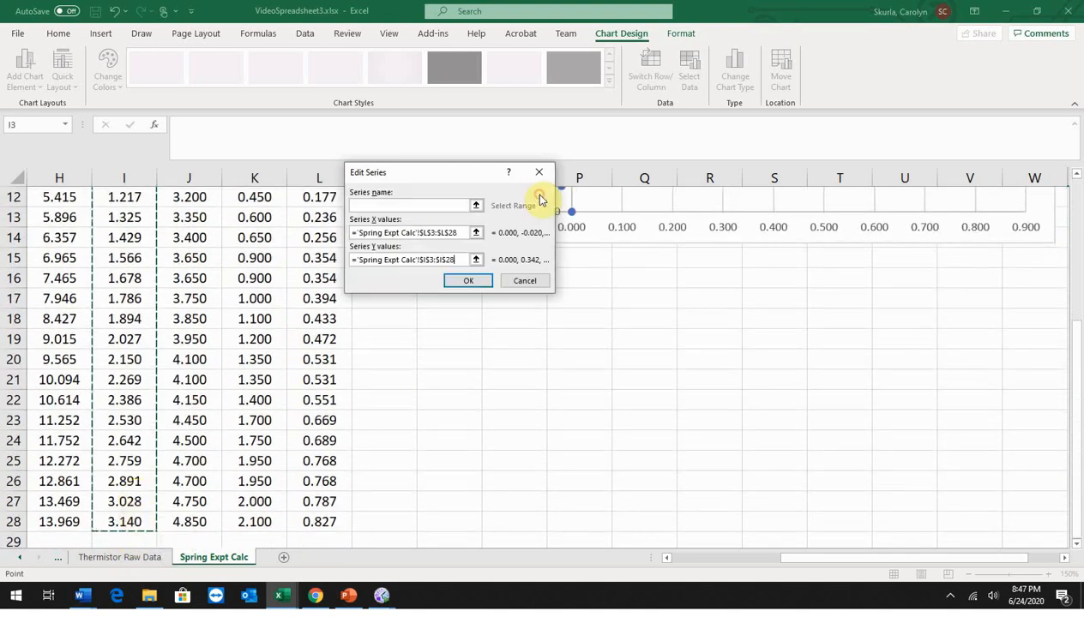
click(471, 280)
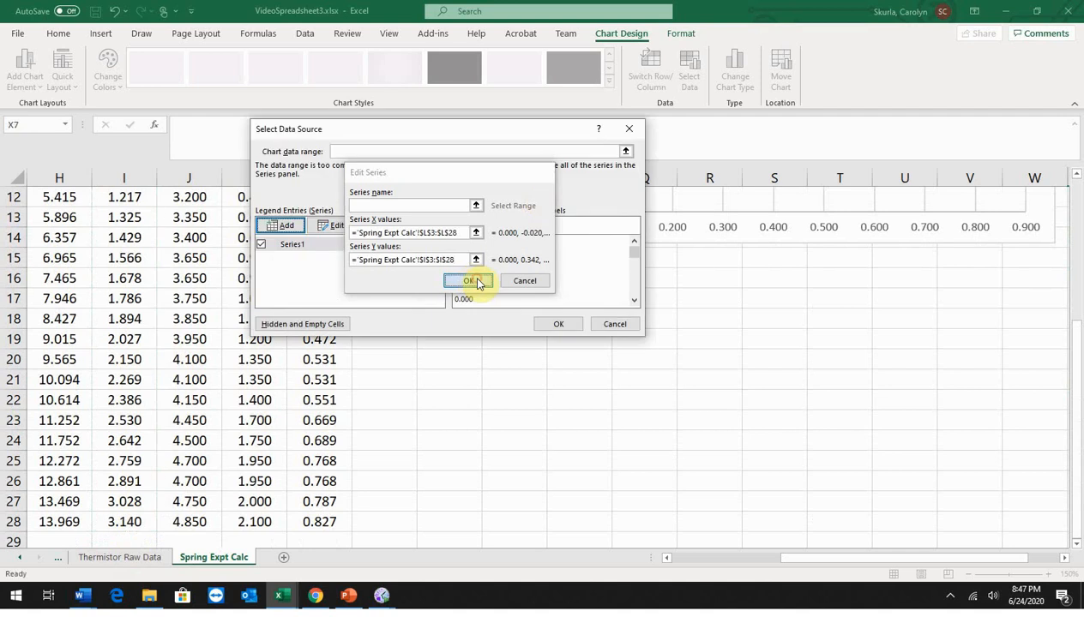
click(558, 324)
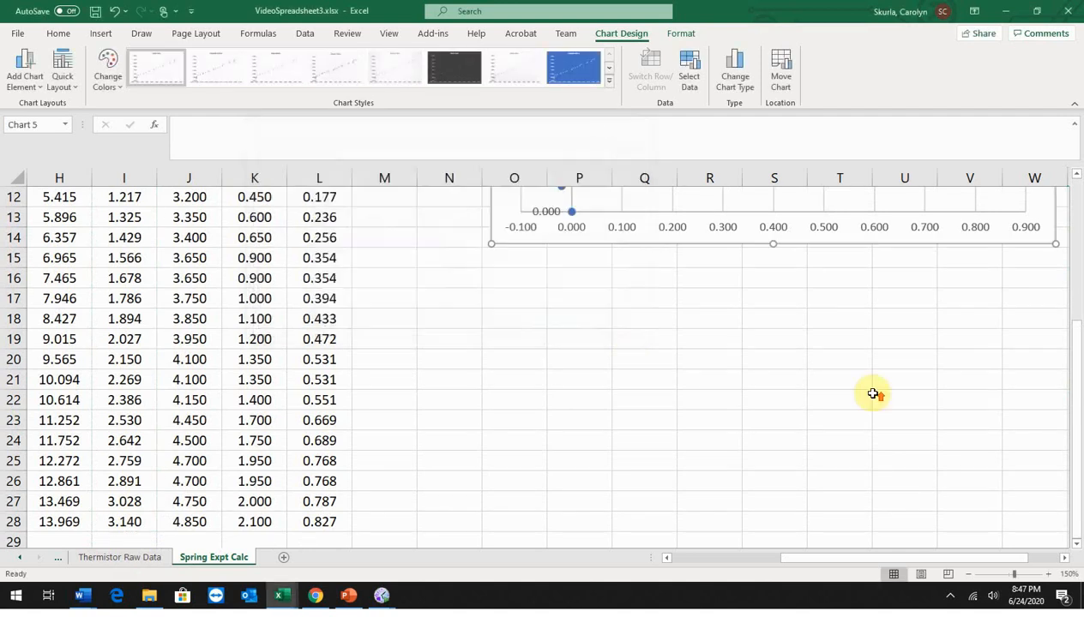
Step: Format the chart's horizontal axis numbers with 1 decimal place
scroll(876, 392, up, 4)
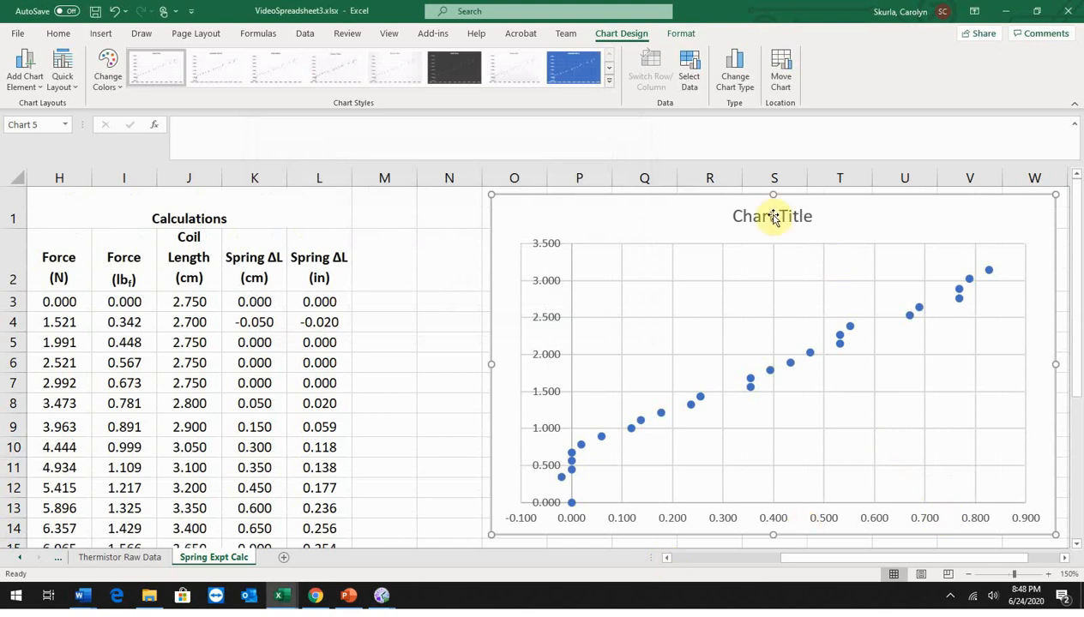
click(674, 515)
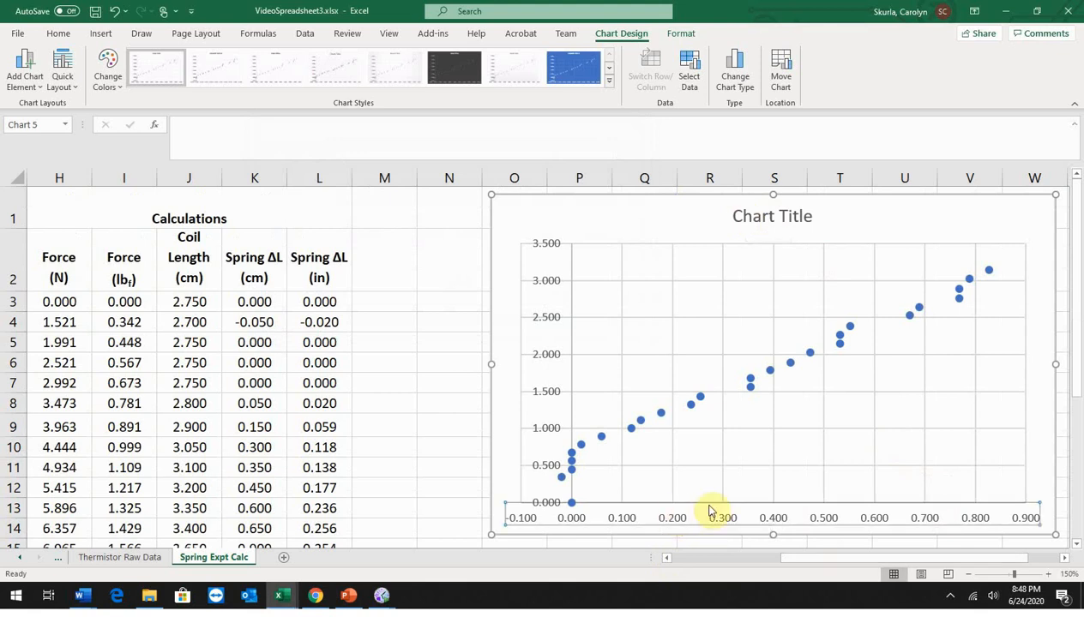
click(672, 508)
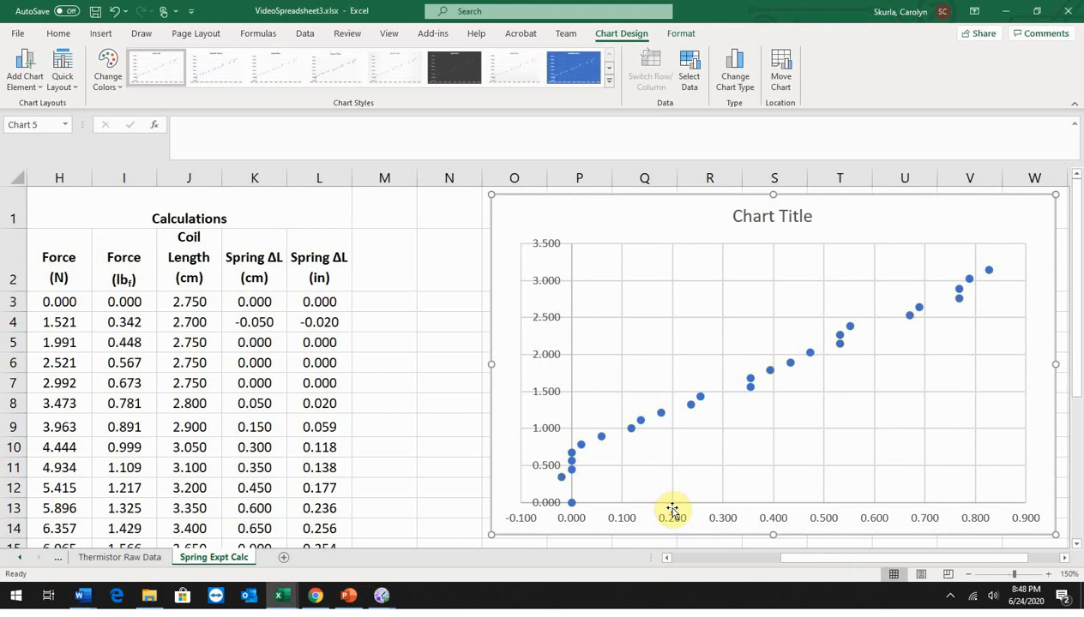
click(674, 514)
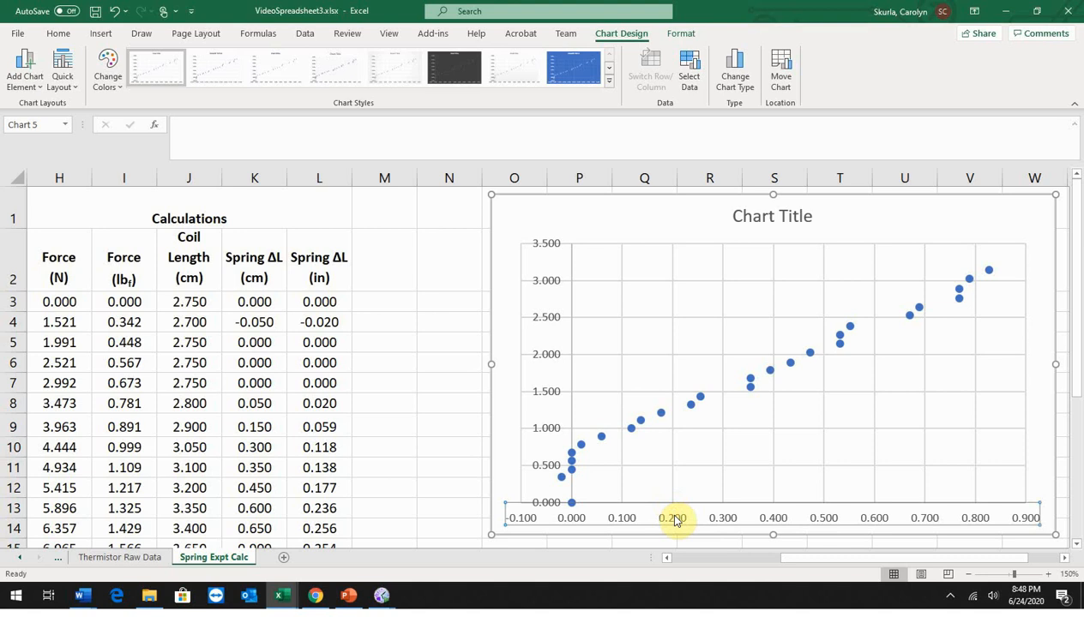
right_click(674, 519)
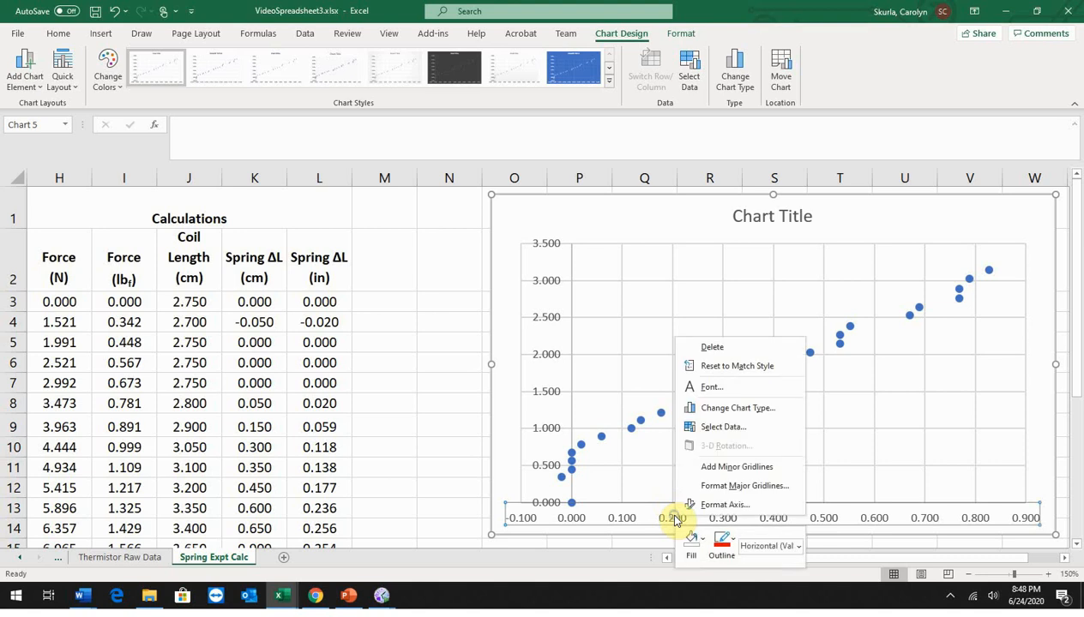
click(720, 505)
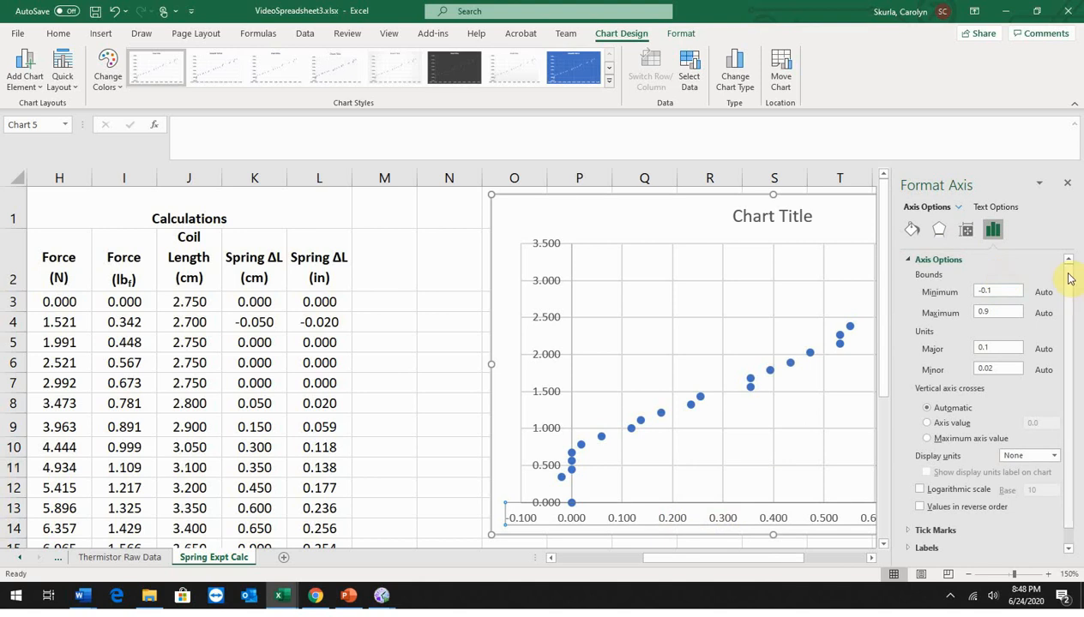
scroll(1067, 283, down, 1)
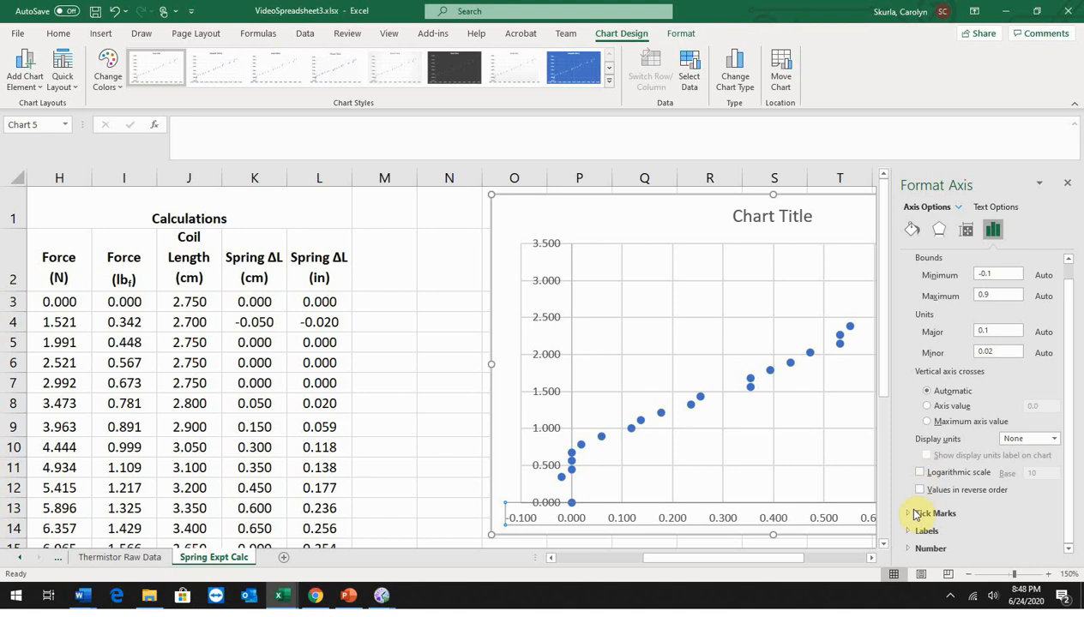
click(911, 550)
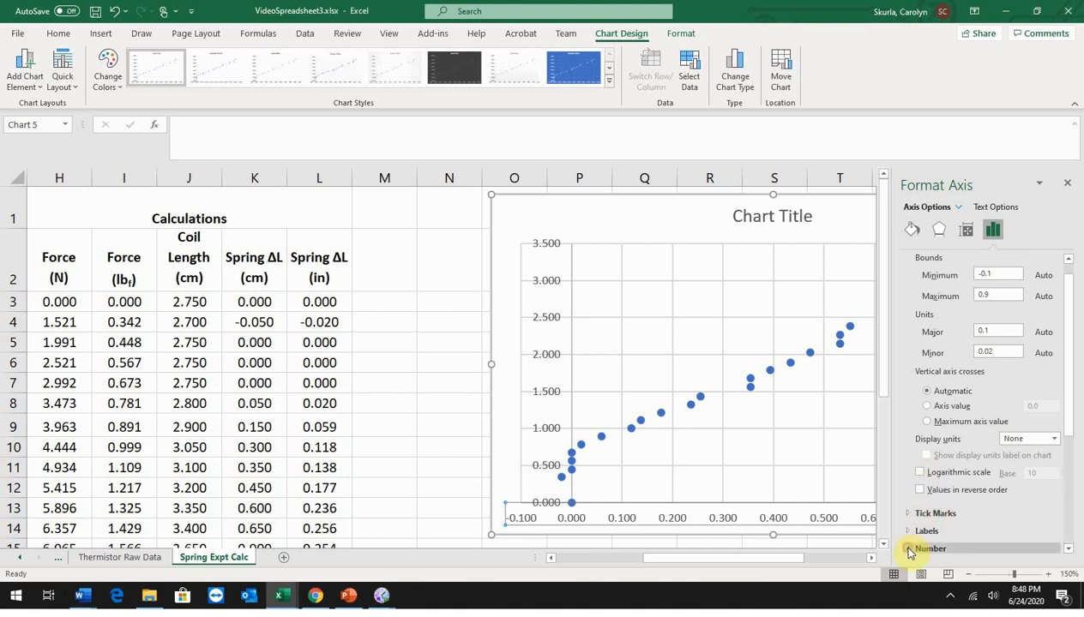
drag(1064, 385, 1068, 505)
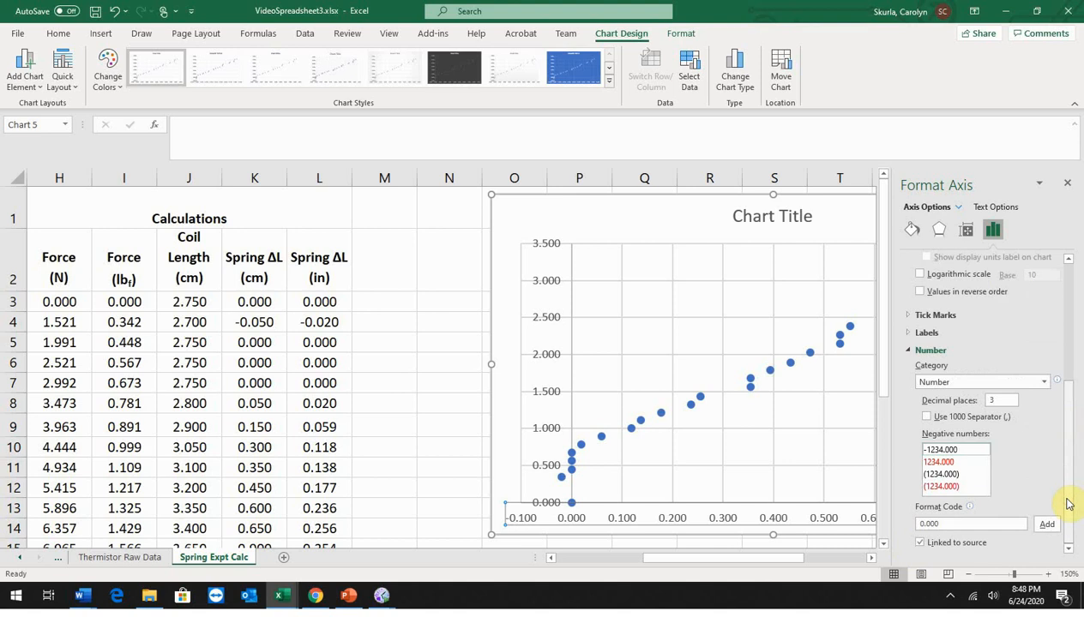
drag(1003, 400, 944, 402)
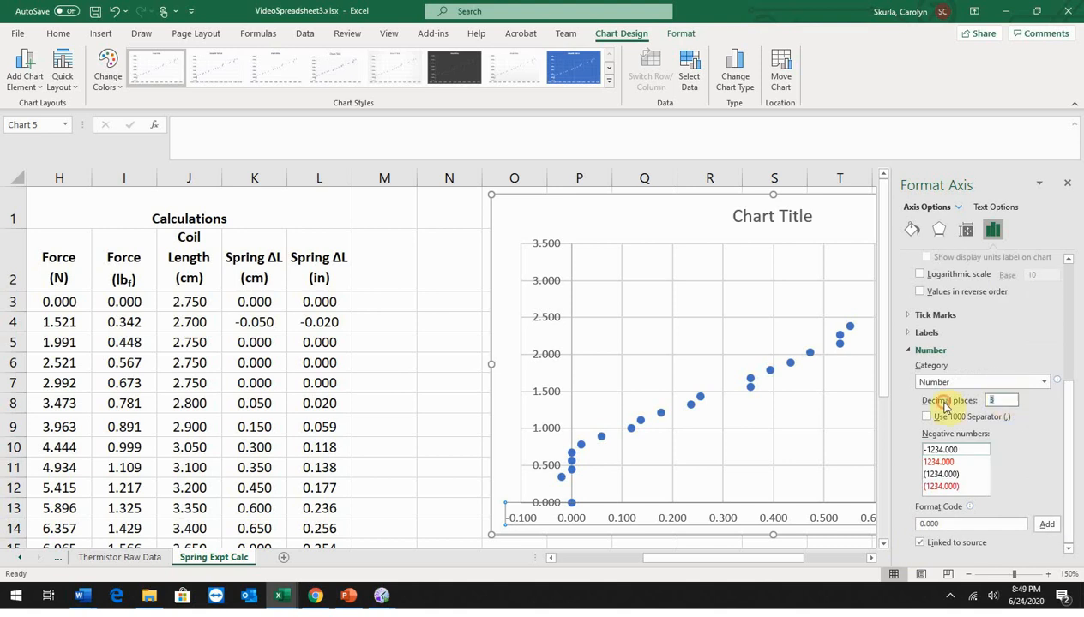
text(1)
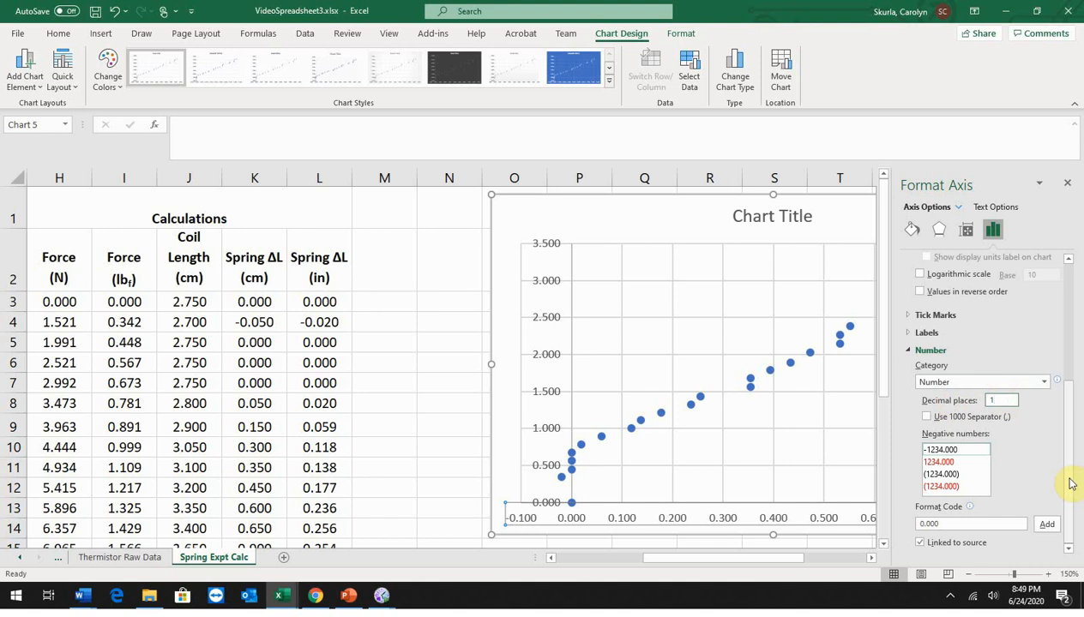
key(Return)
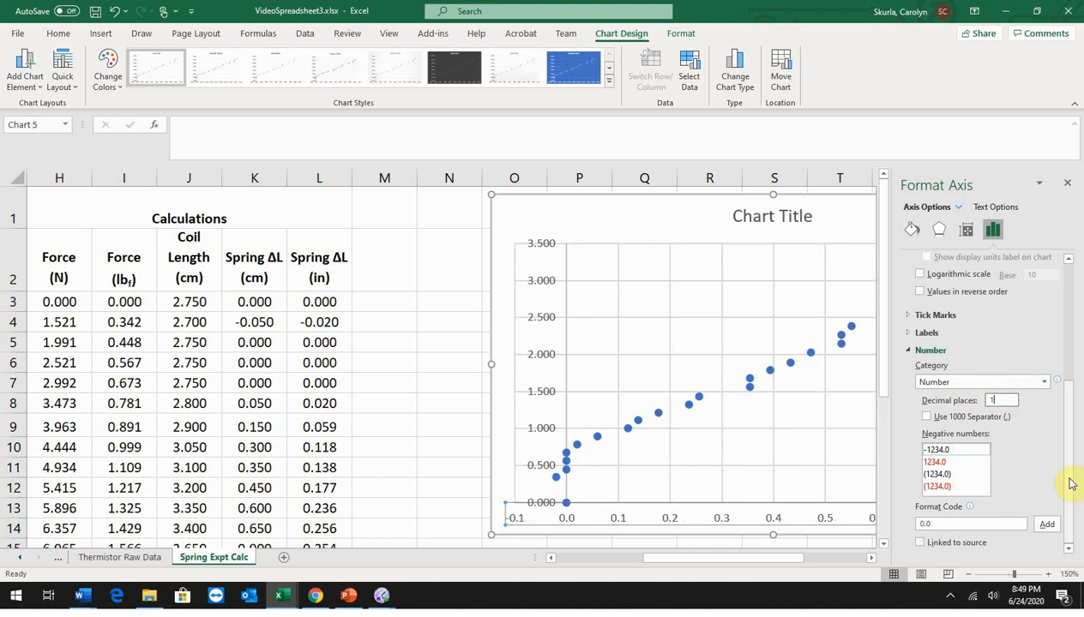
click(1068, 183)
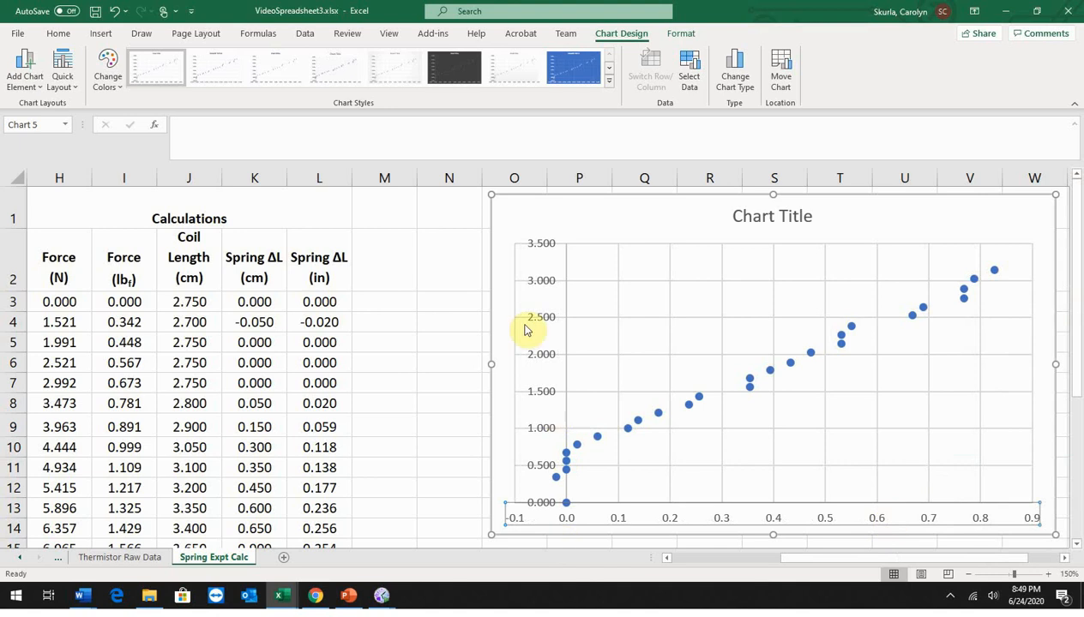
Step: Format the chart's vertical axis numbers with 1 decimal place
click(549, 356)
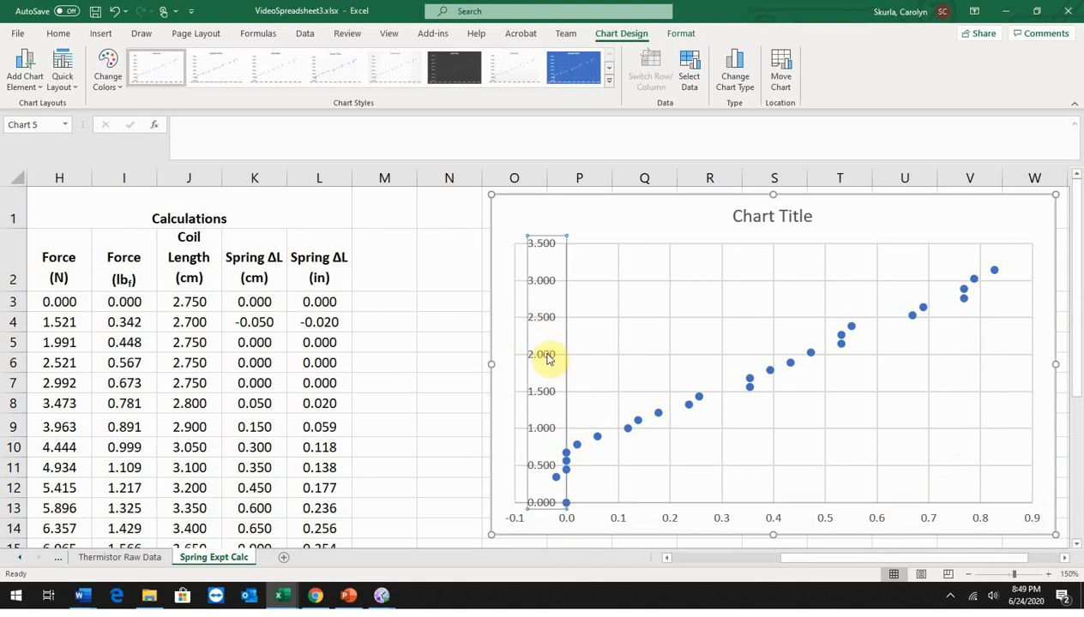
right_click(549, 357)
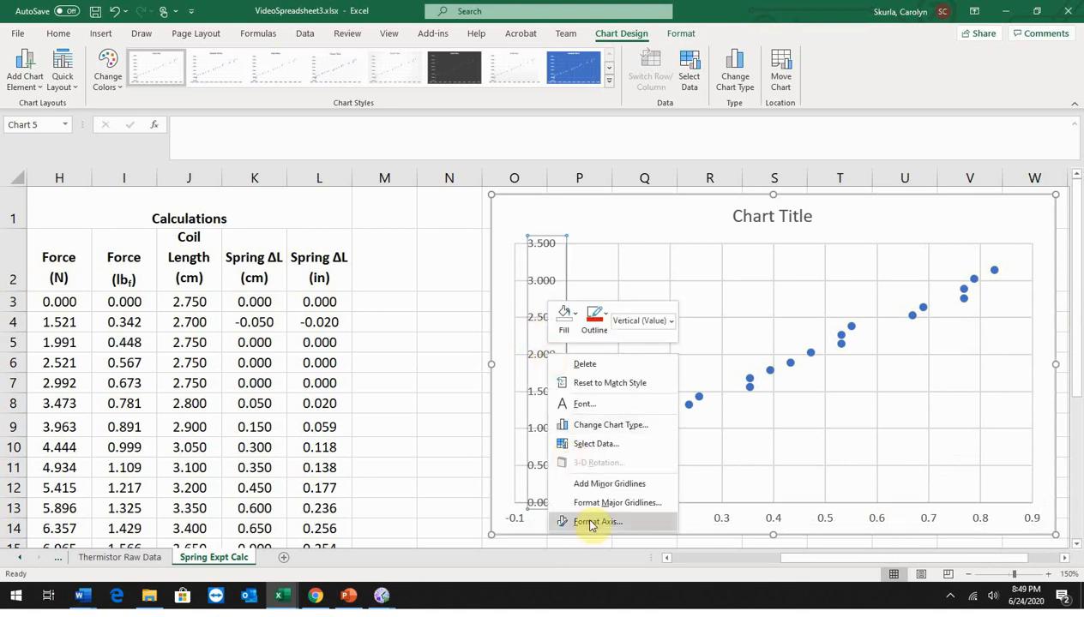
click(589, 522)
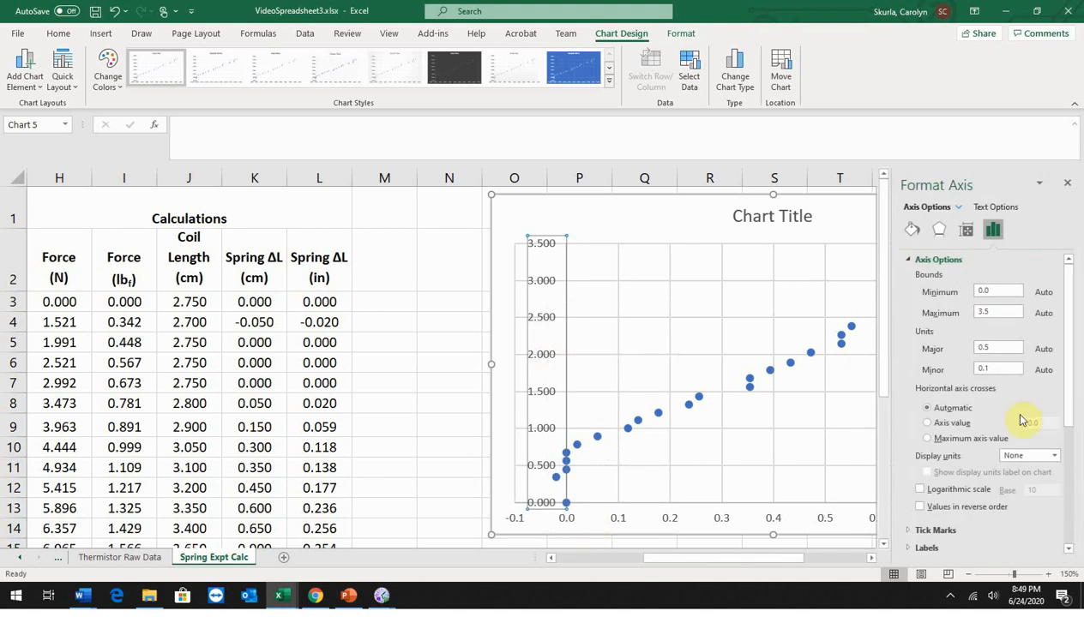
drag(1067, 303, 1076, 515)
click(1003, 400)
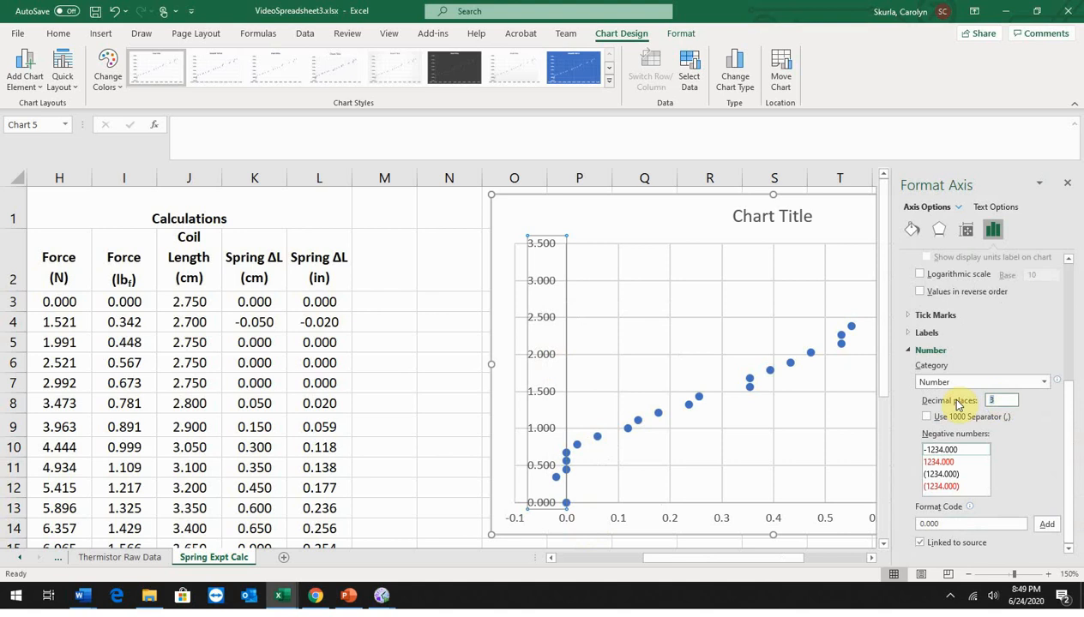
text(1)
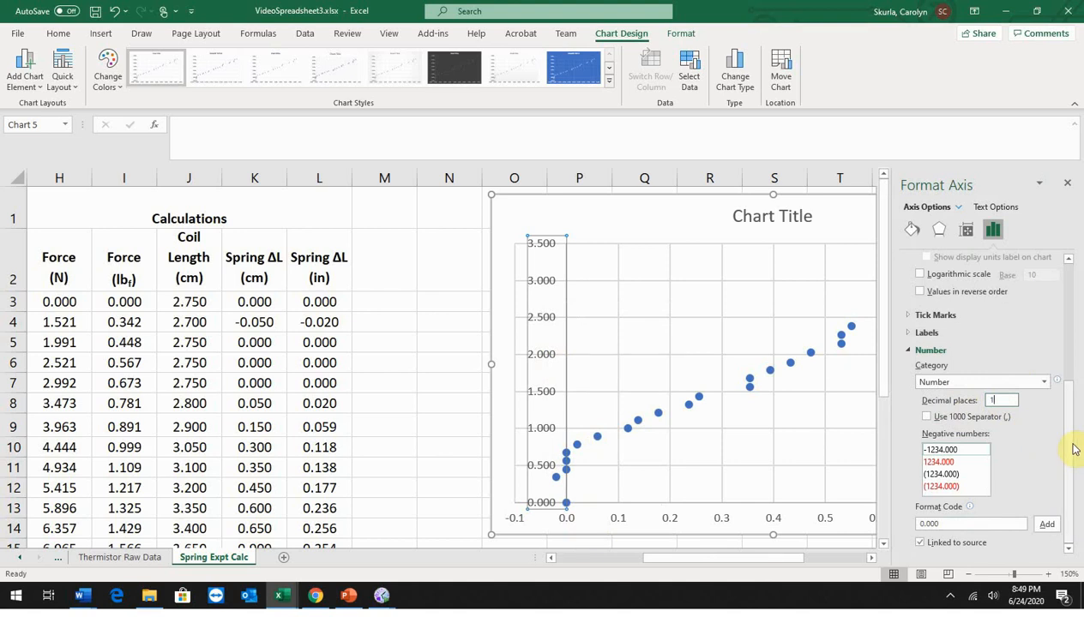
Step: Set the vertical axis label position to Low and close the axis formatting options
drag(1073, 450, 1070, 318)
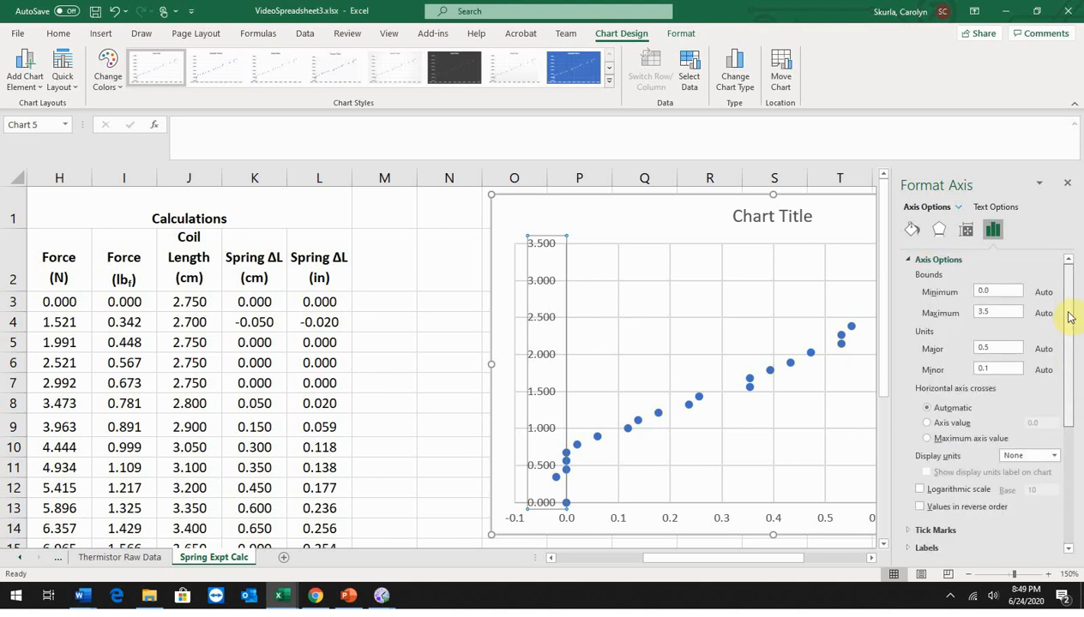
click(910, 547)
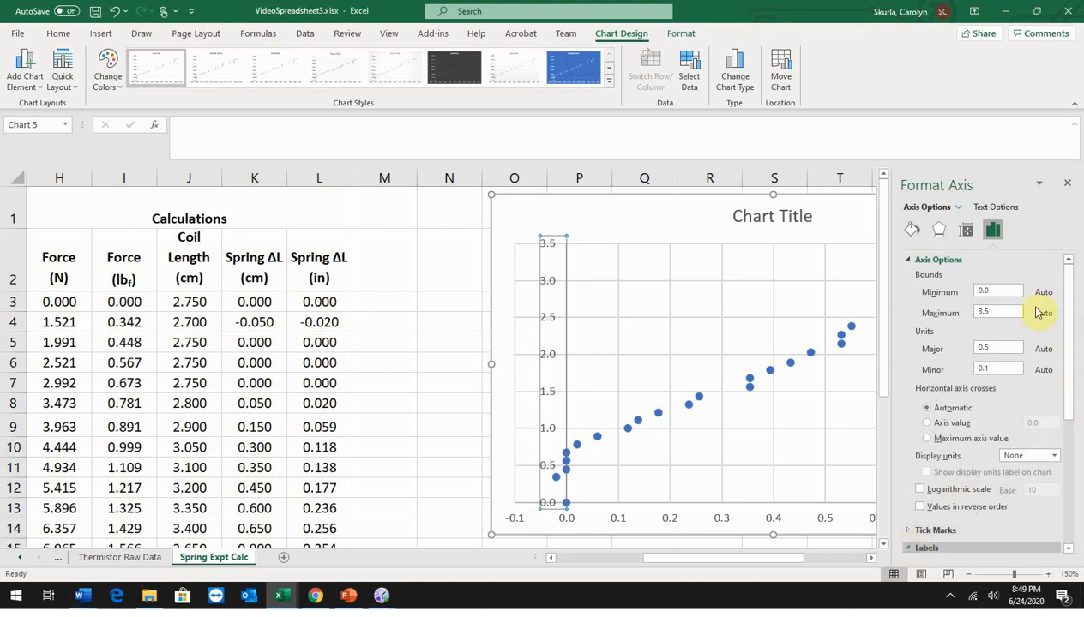
drag(1072, 299, 1073, 425)
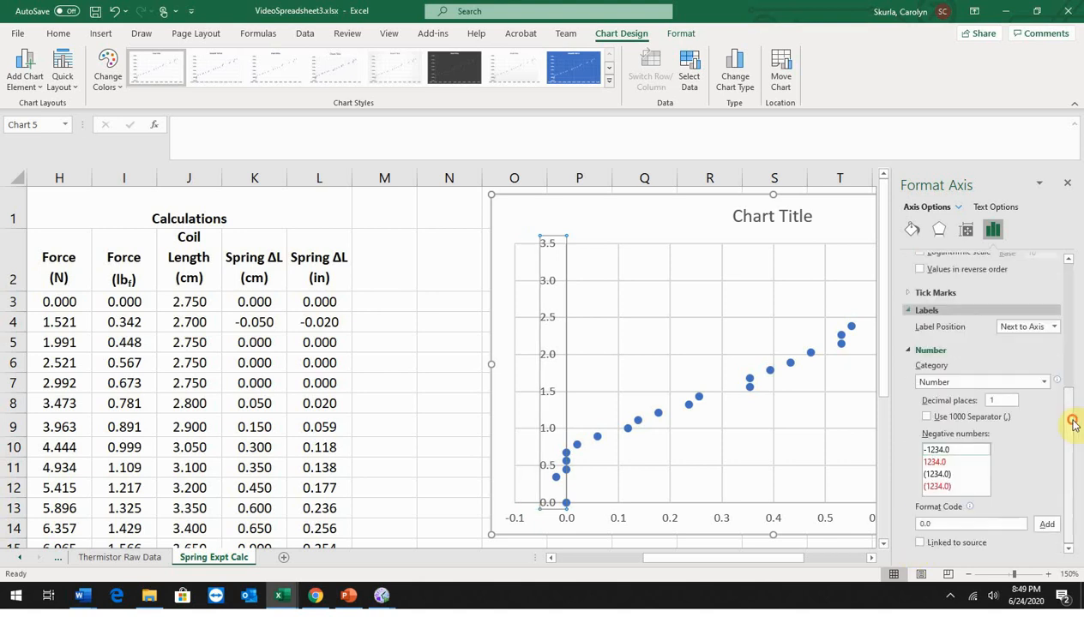
click(1054, 328)
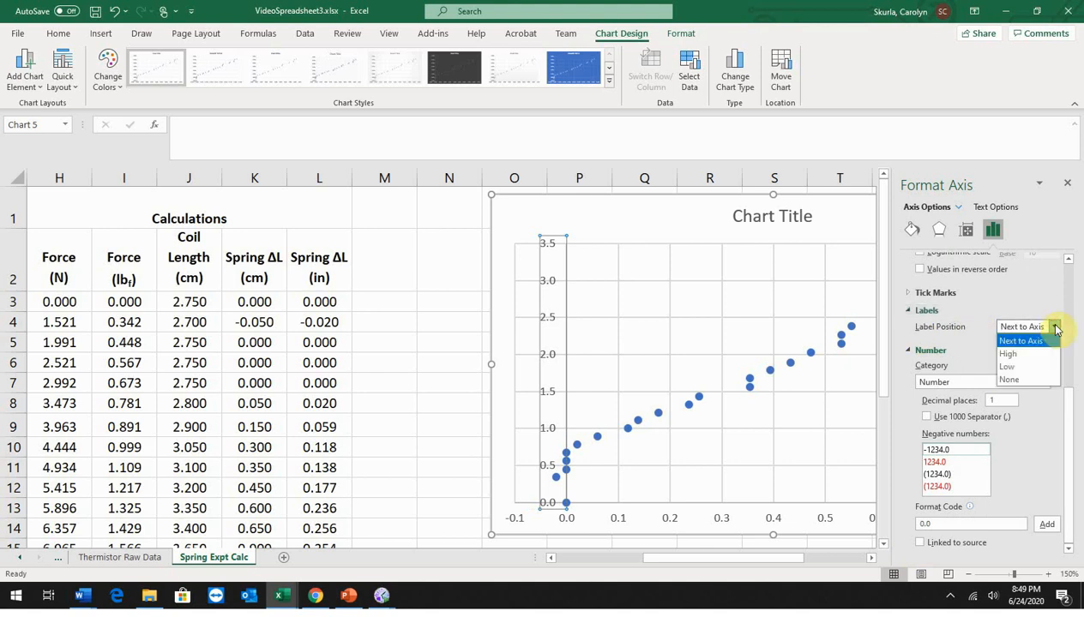
click(1020, 366)
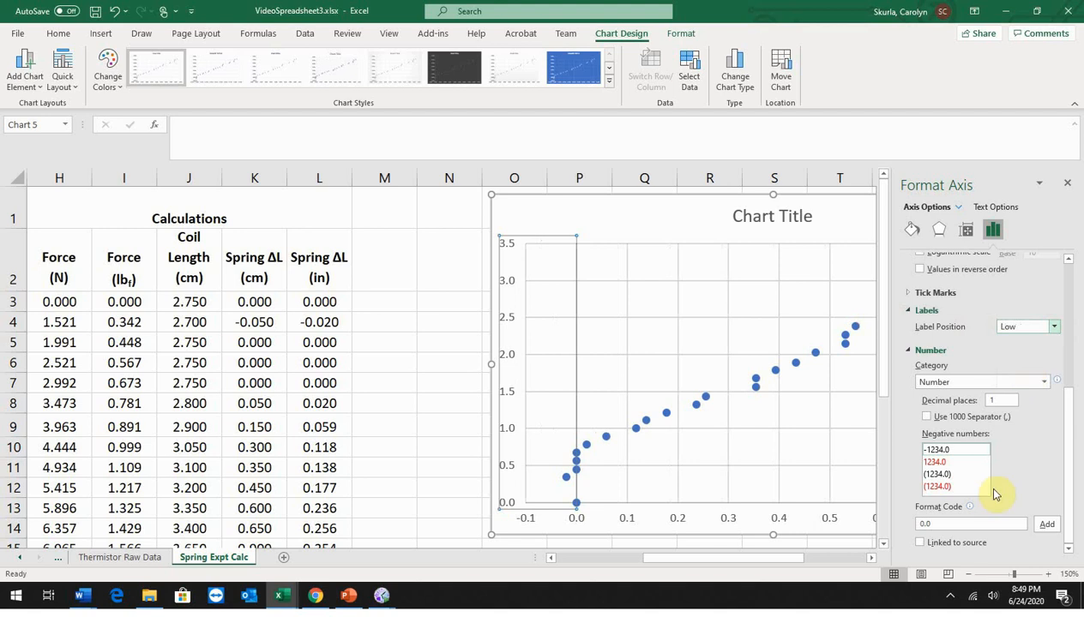
click(1068, 186)
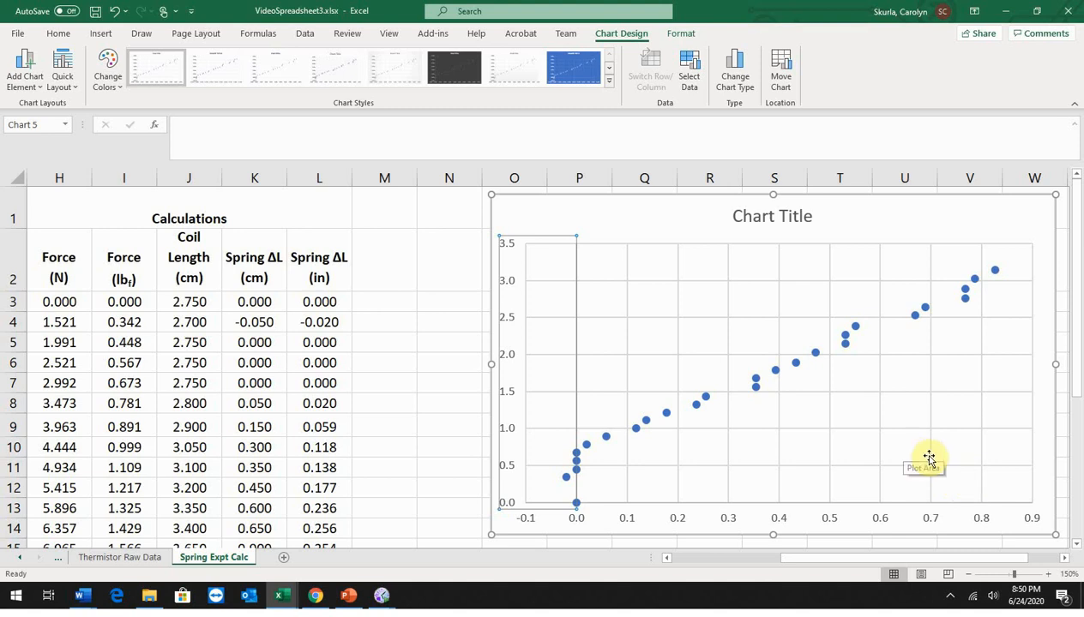
Step: Title the chart "Figure 1 - Force vs Extension - All Data Points", placed above the plot
click(38, 87)
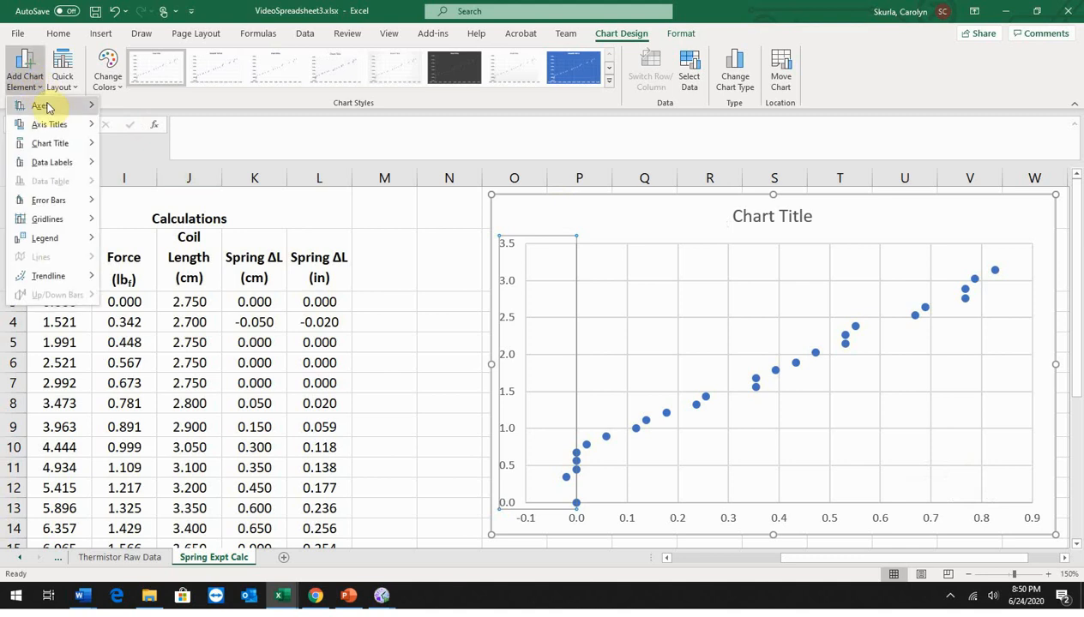
mouse_move(49, 147)
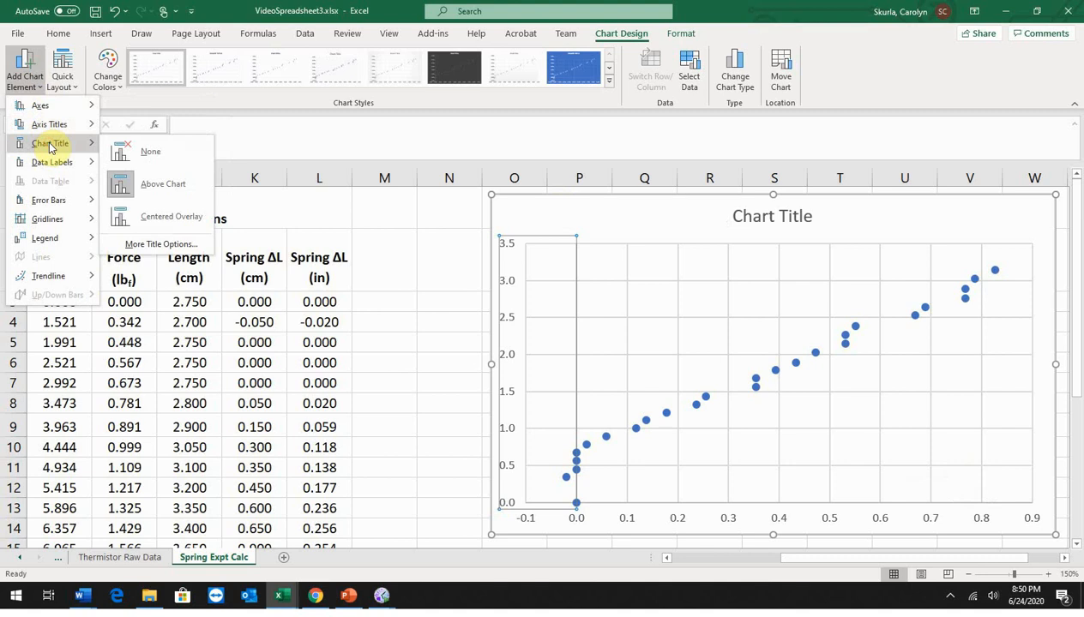
click(156, 184)
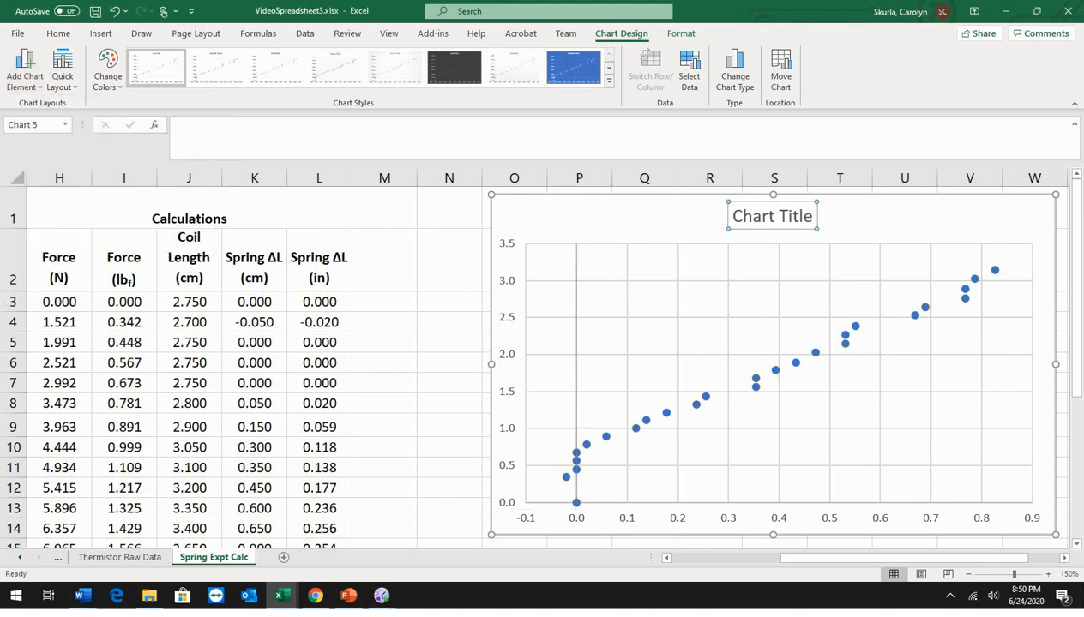
text(Figure )
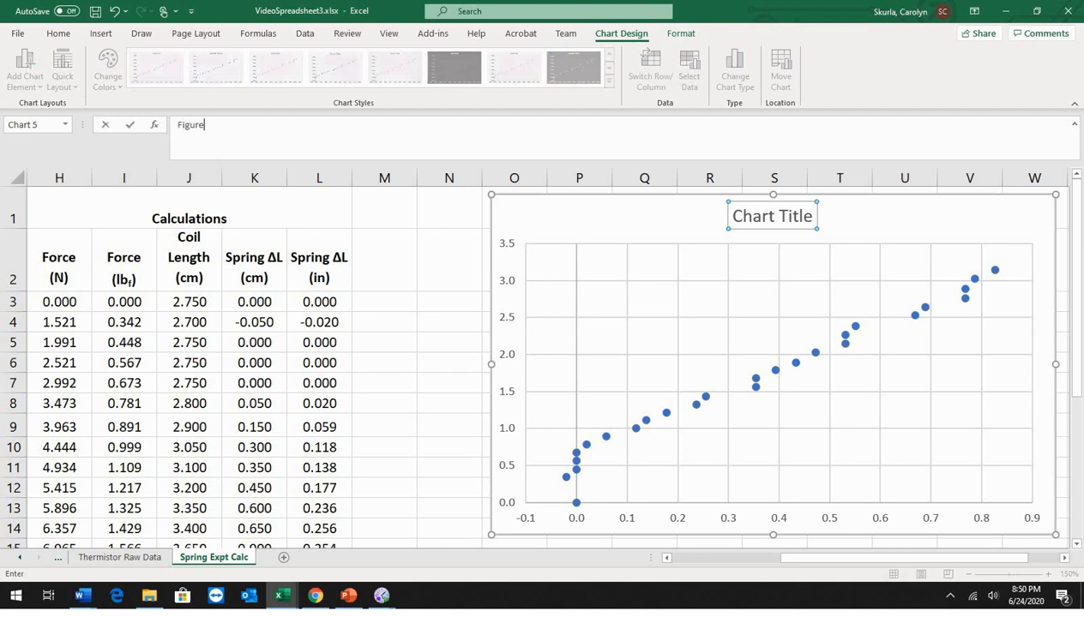
text(1)
key(BackSpace)
text(- Force vs Extension - All Data P)
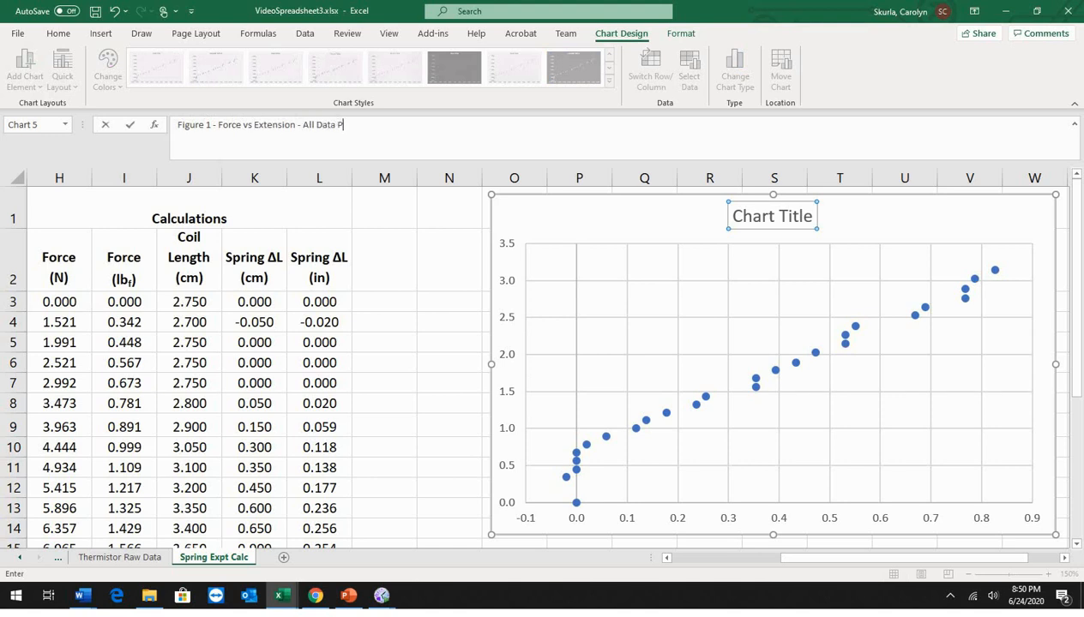
text(oints)
key(Return)
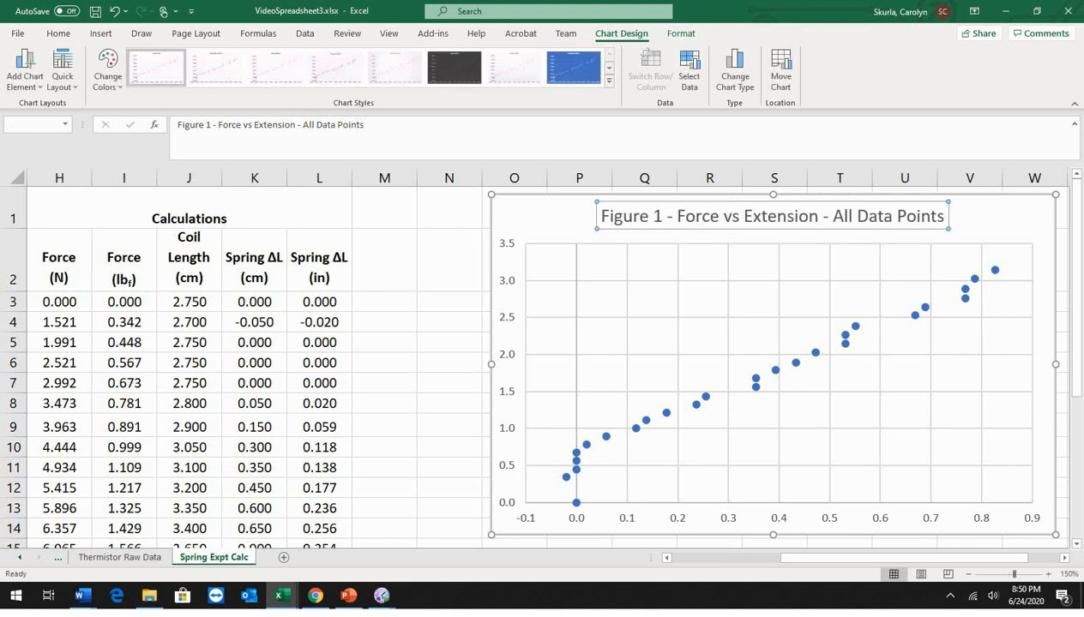
Step: Add a primary horizontal axis title reading "Extension (in)"
click(36, 89)
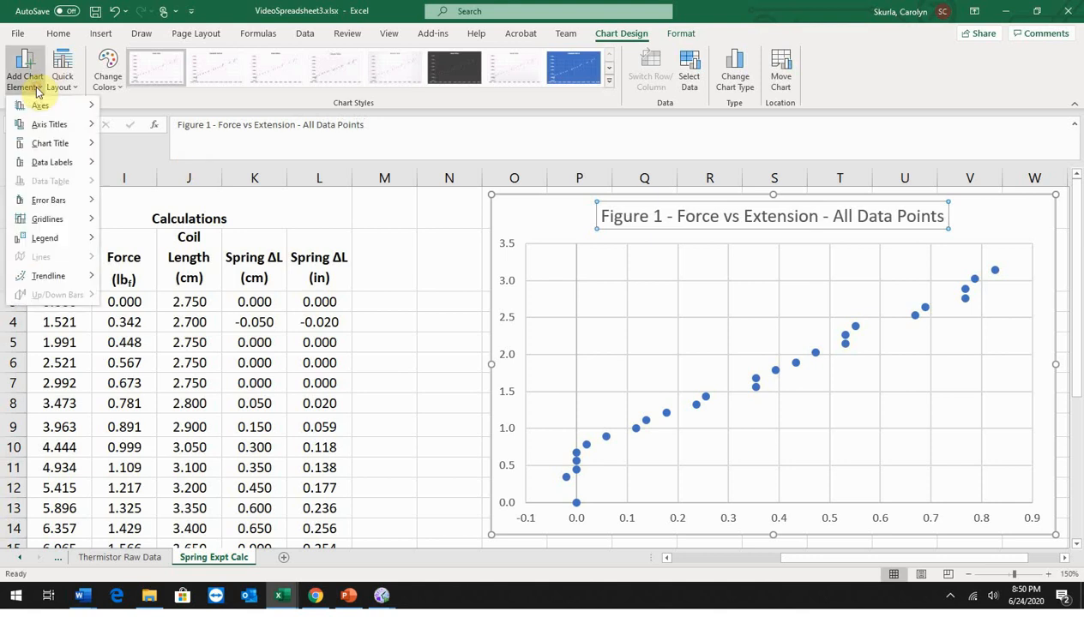
mouse_move(51, 126)
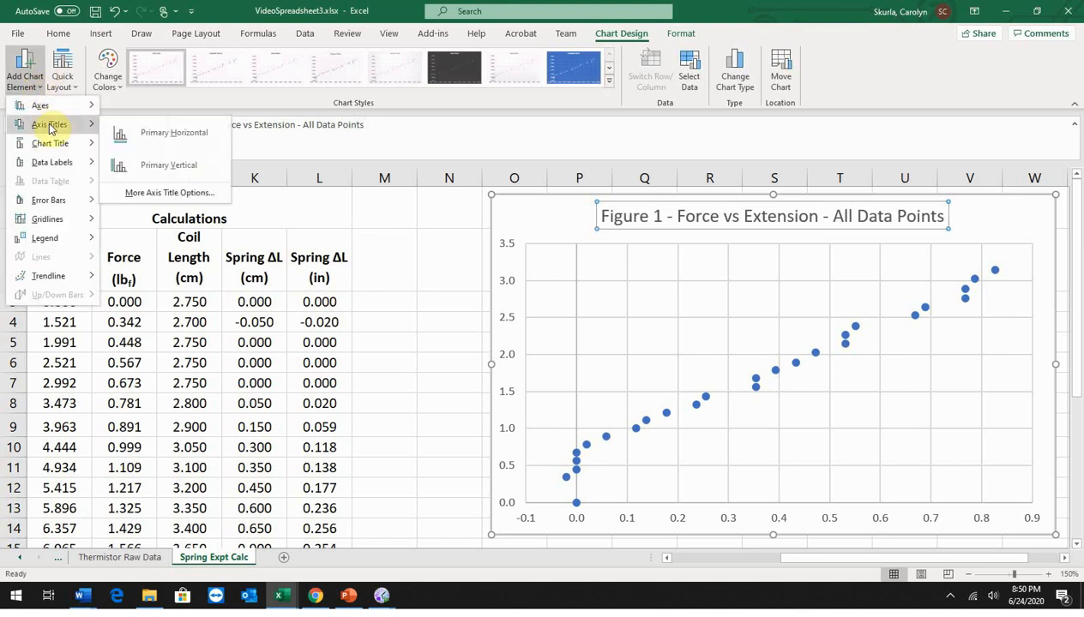
click(176, 132)
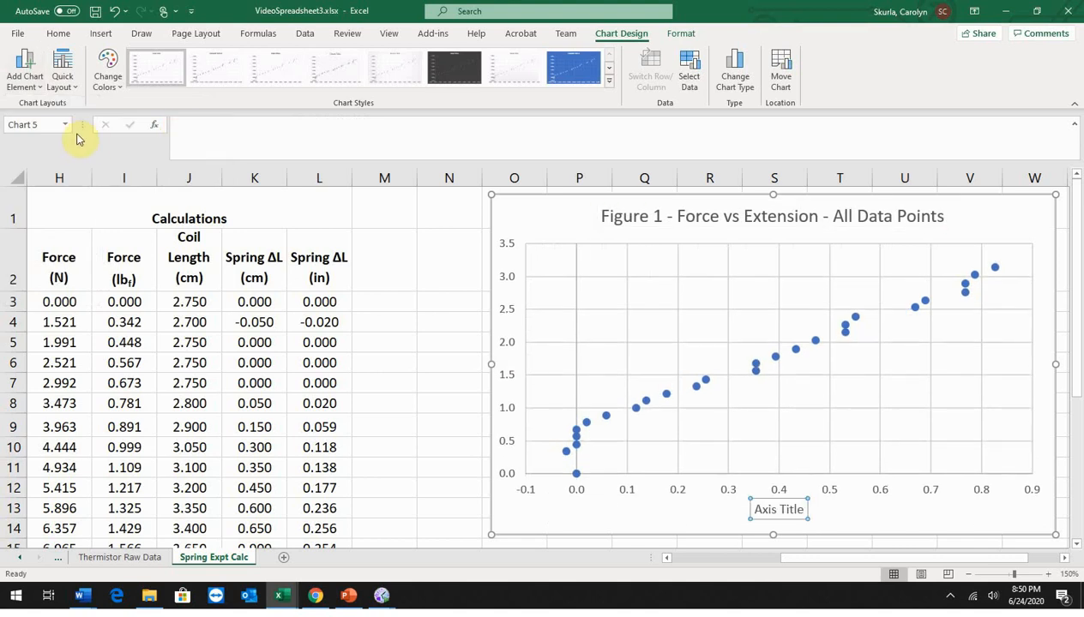
text(Extension)
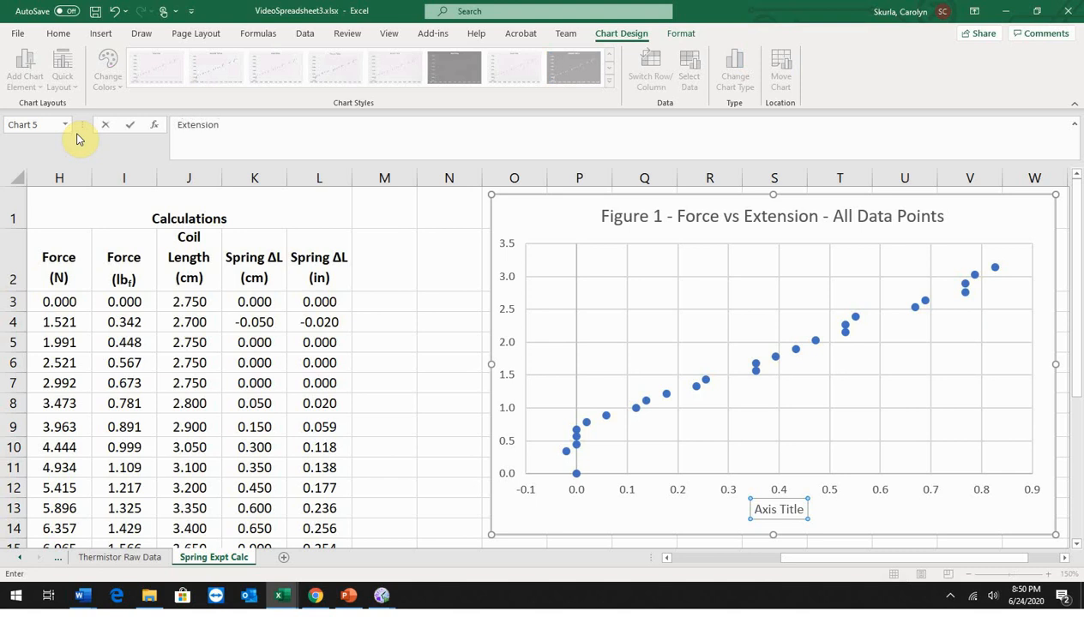
text( (in))
key(Return)
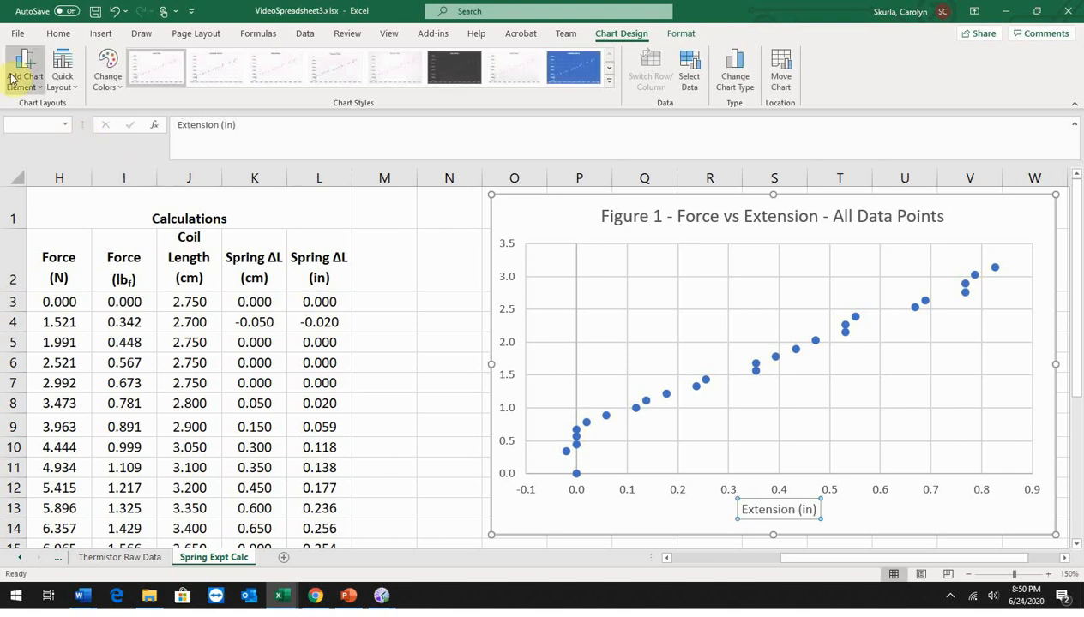
Step: Add a primary vertical axis title reading "Force (lbf)"
click(39, 86)
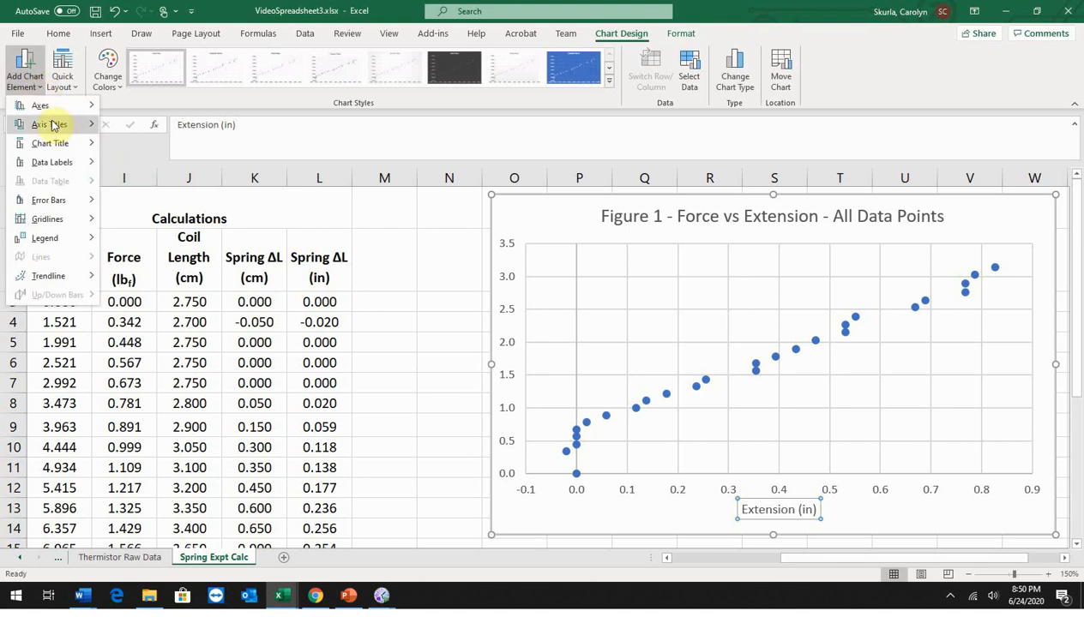
mouse_move(52, 125)
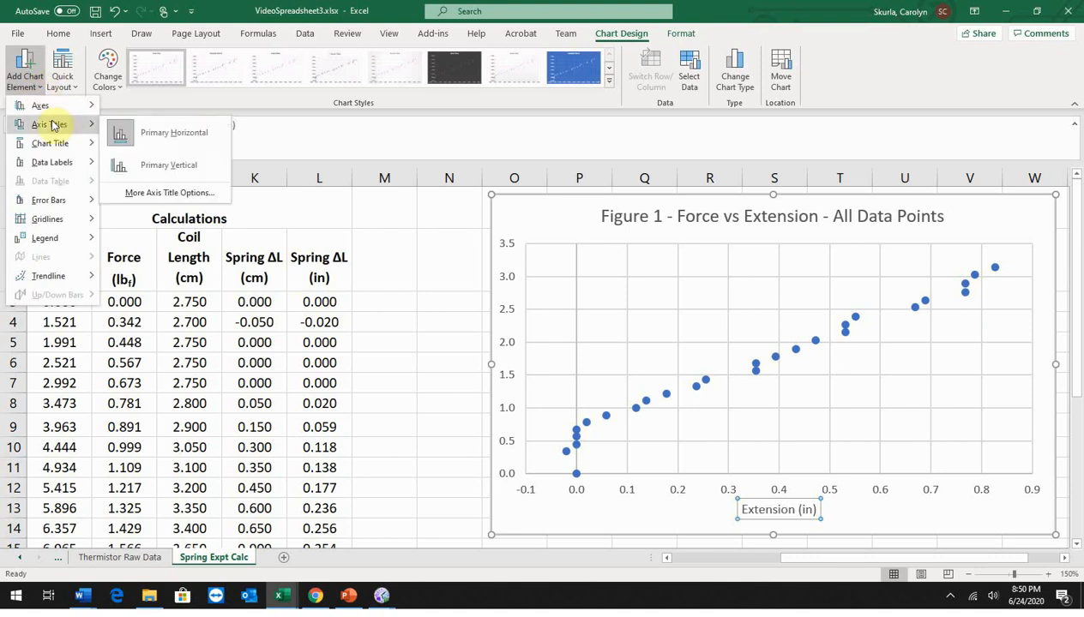
click(158, 165)
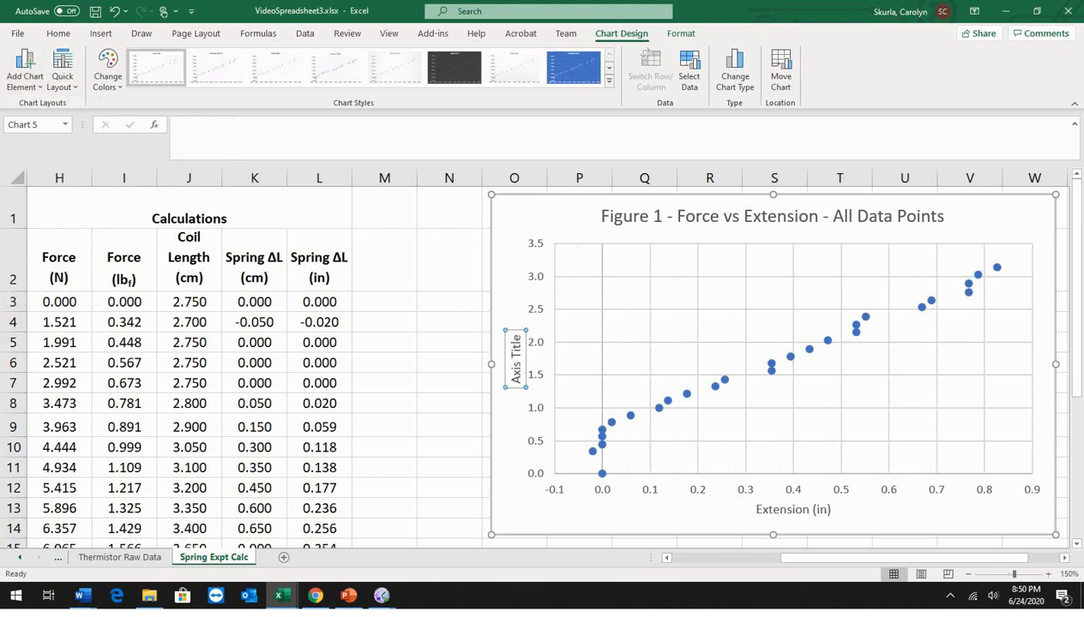
text(Force ()
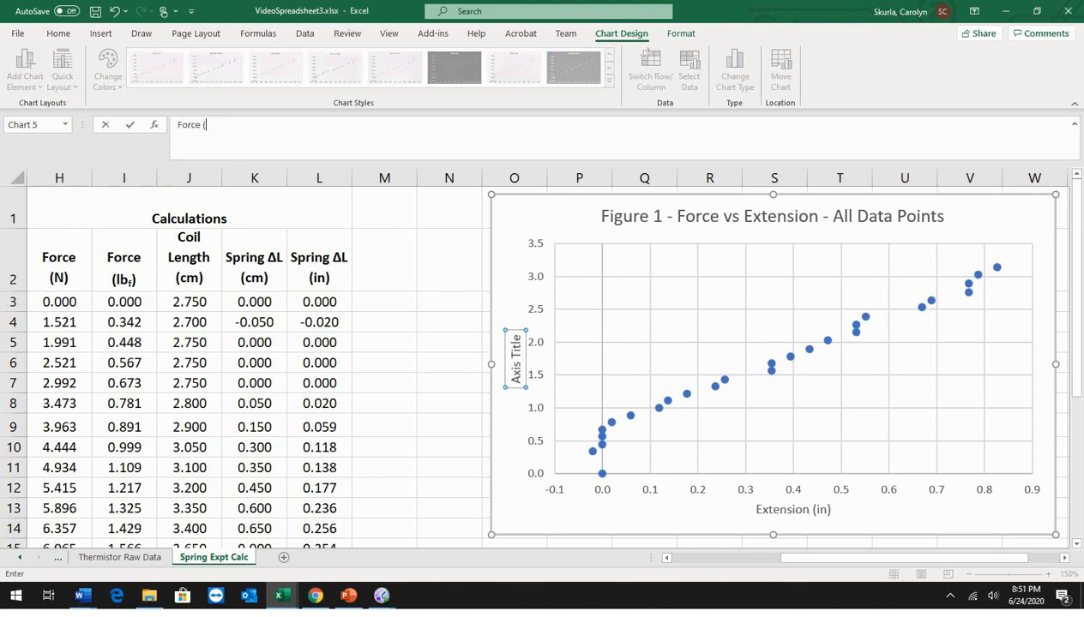
text(lbf))
key(Return)
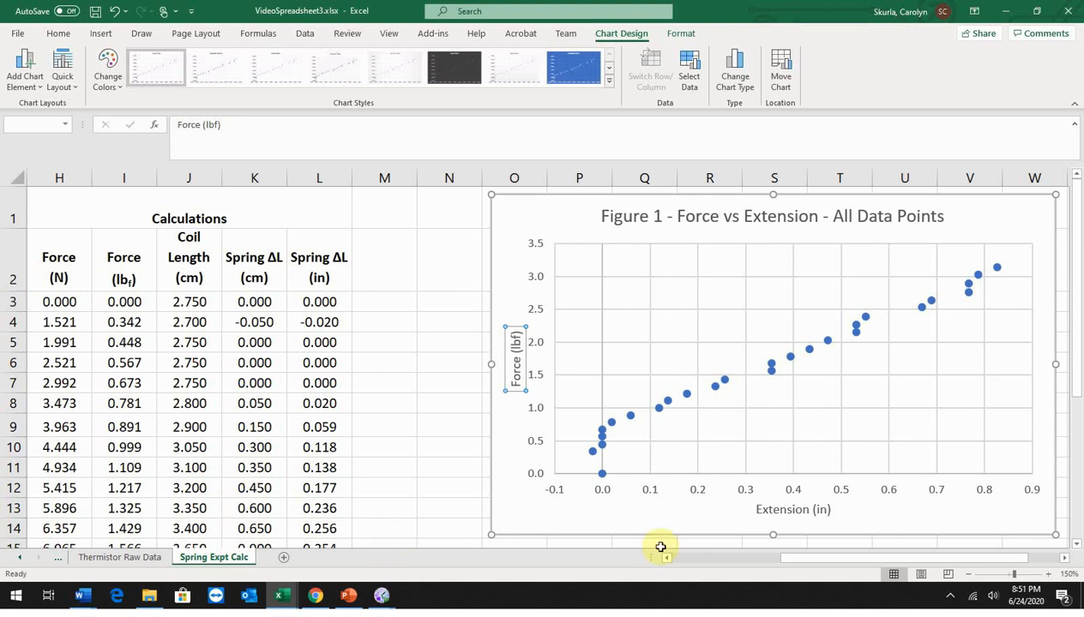
Step: Move the red oval from column X onto the chart's data points around zero extension and bring it to the front
click(1065, 561)
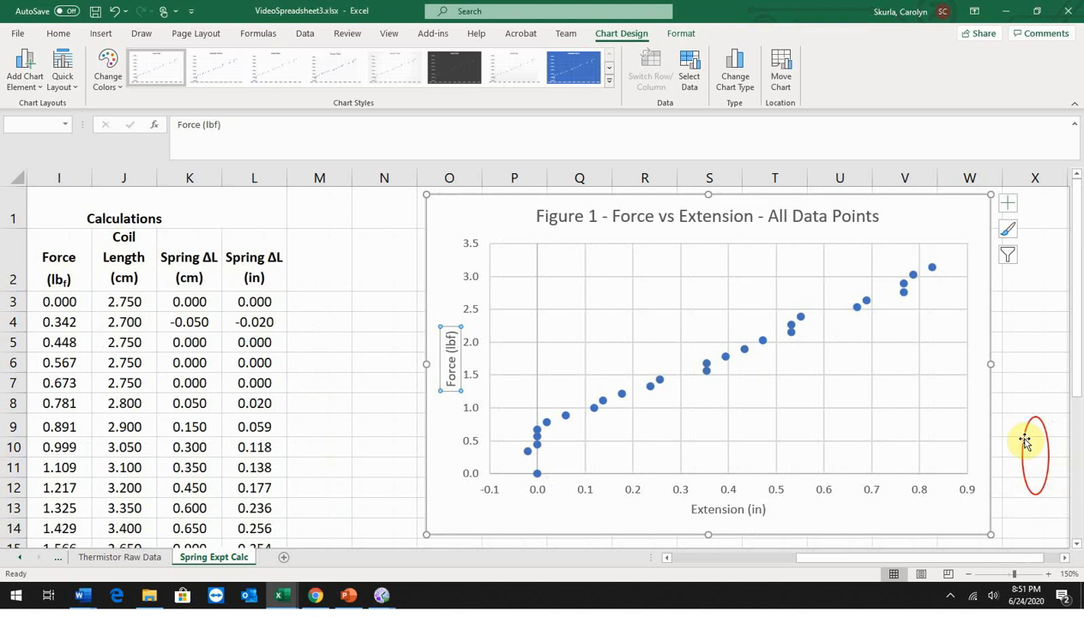
drag(1048, 445, 551, 448)
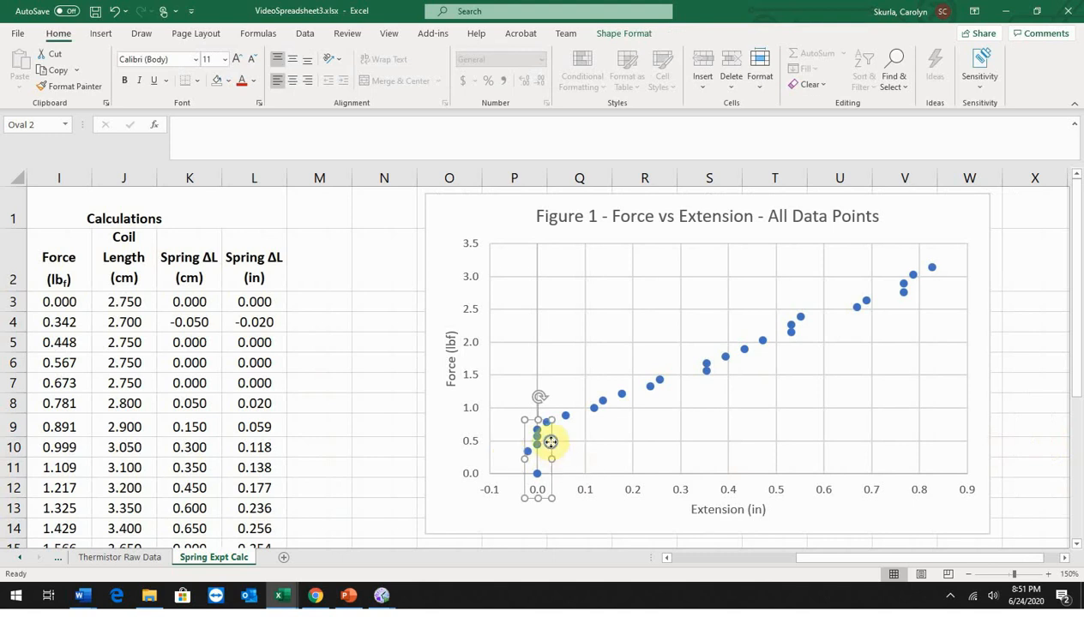
right_click(551, 447)
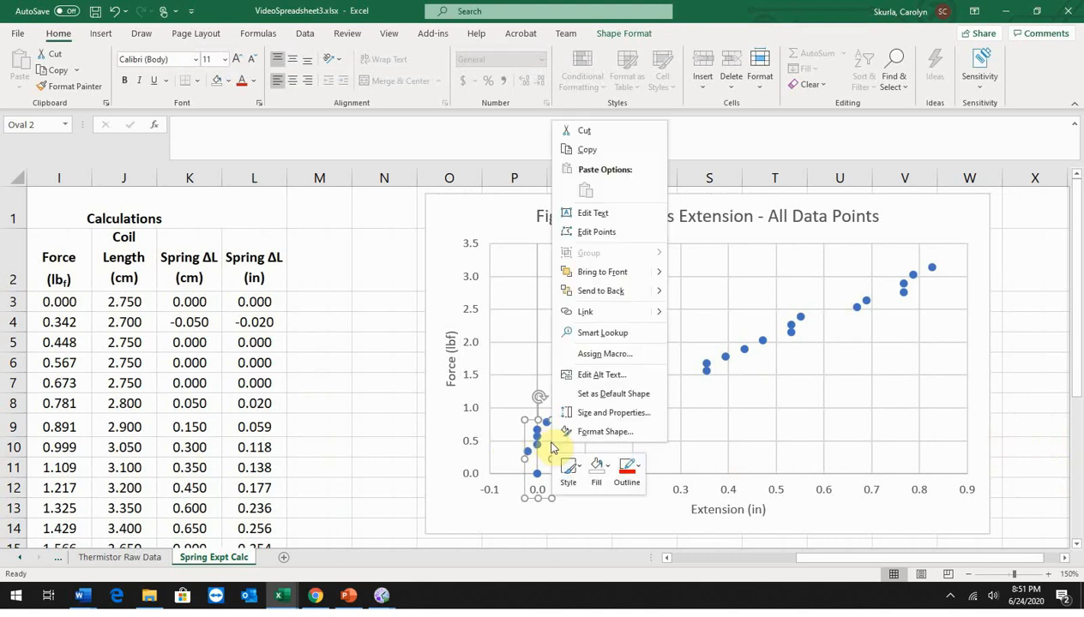
click(603, 273)
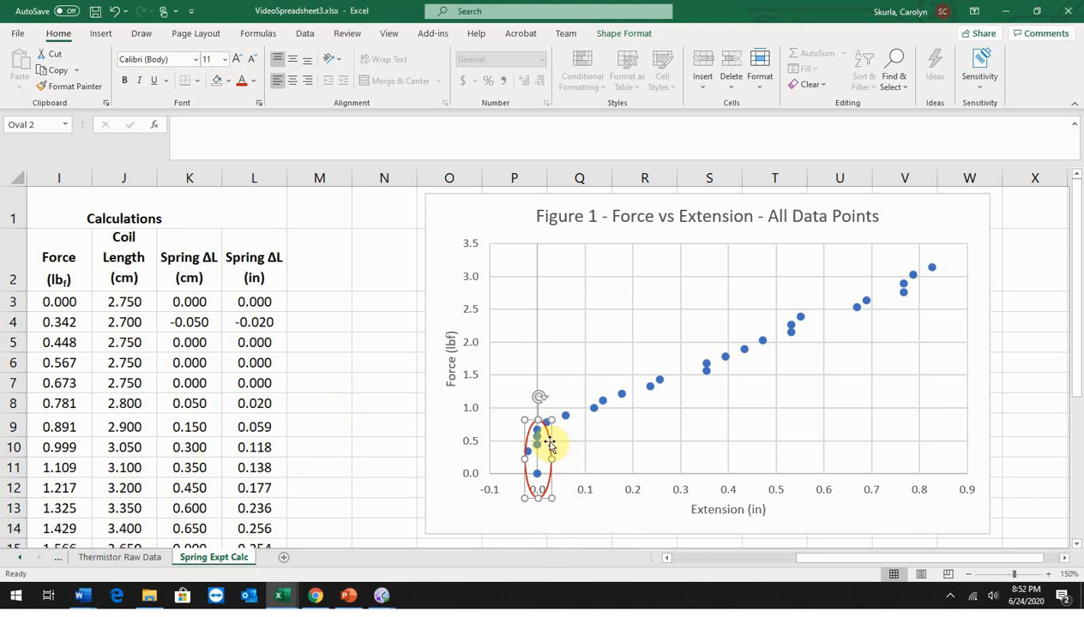
key(Escape)
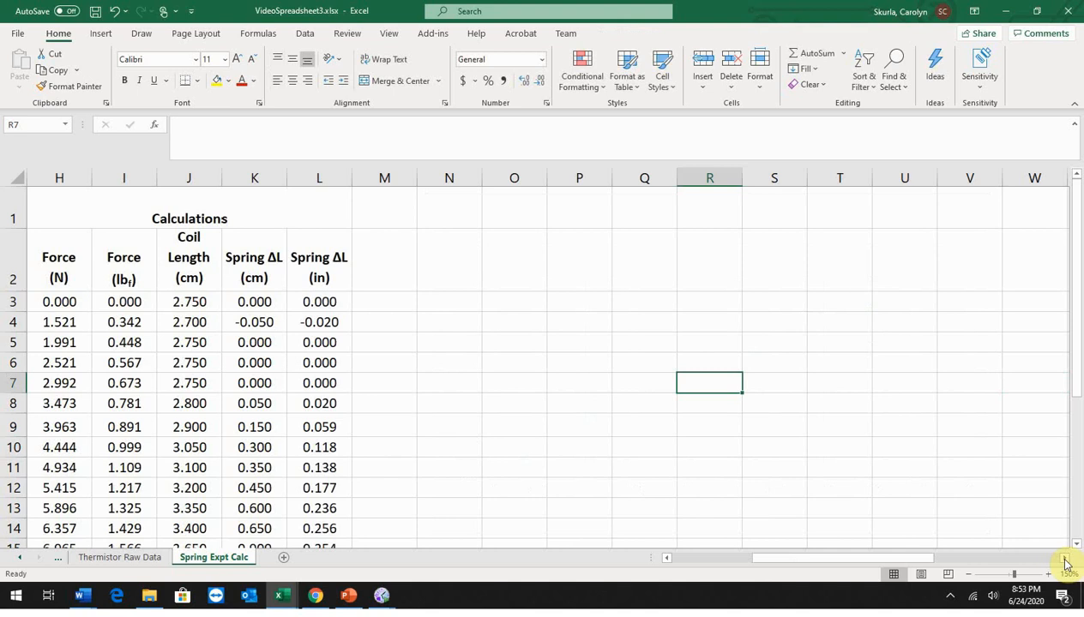
Step: Insert another empty markers-only scatter chart on the Spring Expt Calc sheet
click(99, 35)
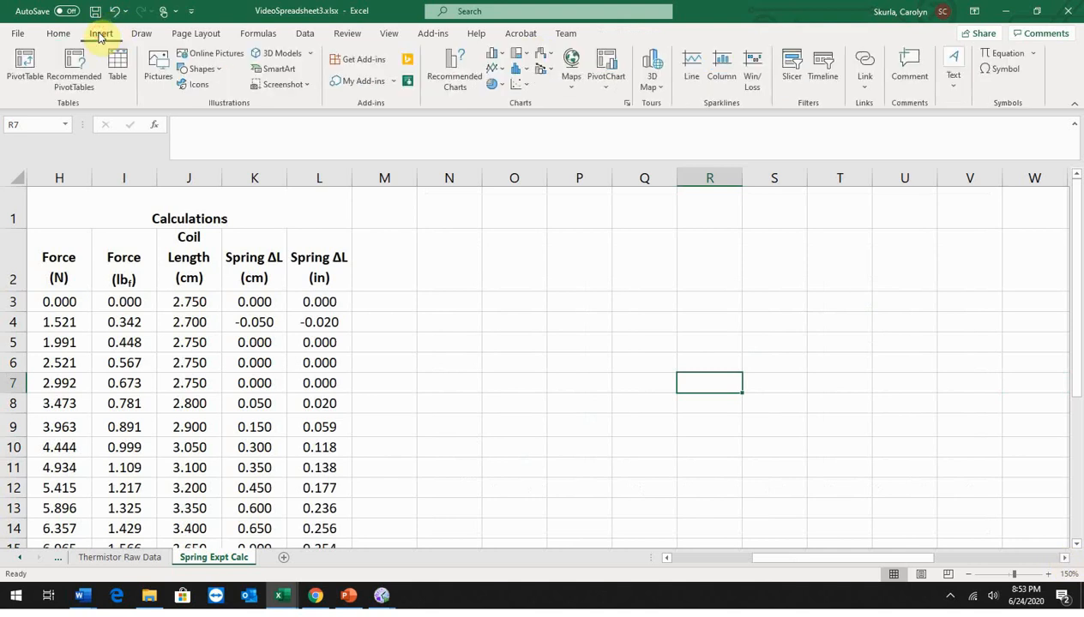
click(529, 86)
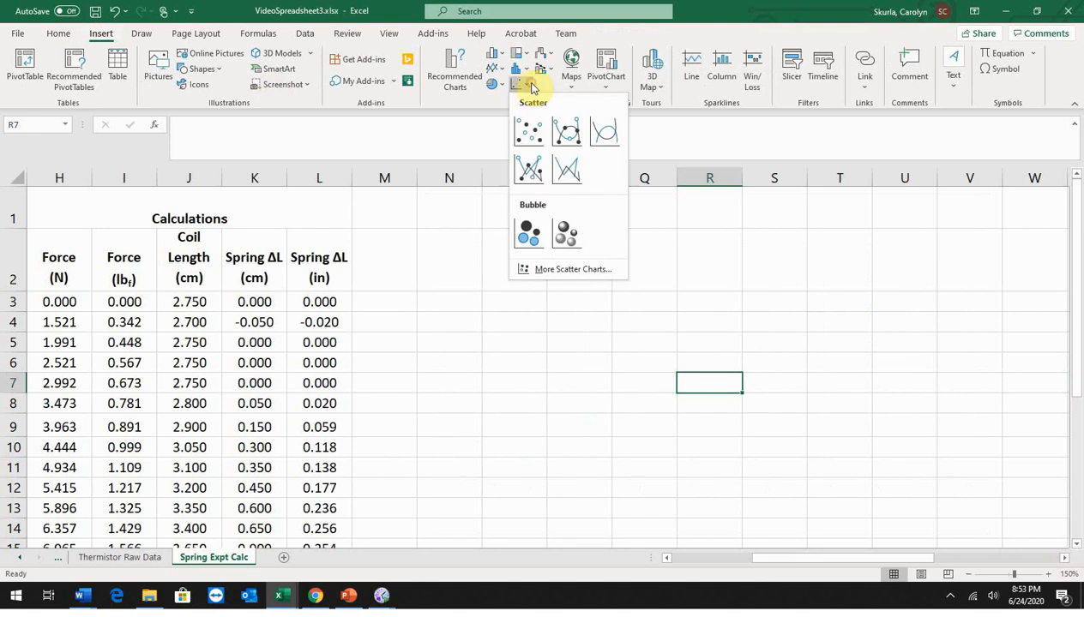
click(528, 131)
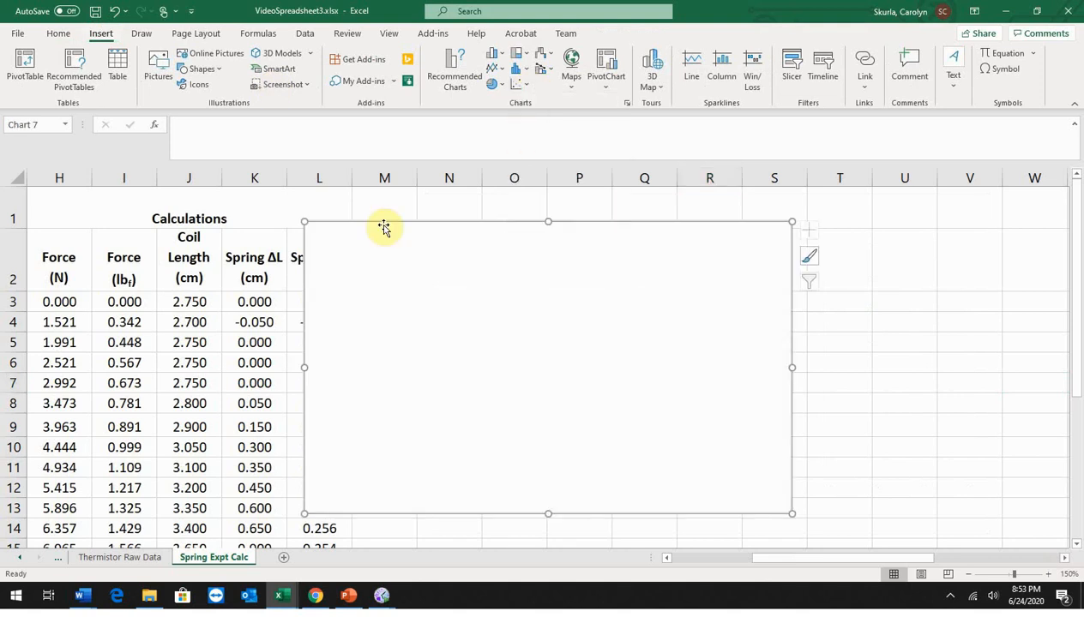
Step: Fit the empty chart over columns O to W beside the data and add a series with X values L8:L28
mouse_move(383, 228)
mouse_down()
mouse_move(451, 228)
mouse_move(566, 193)
mouse_up()
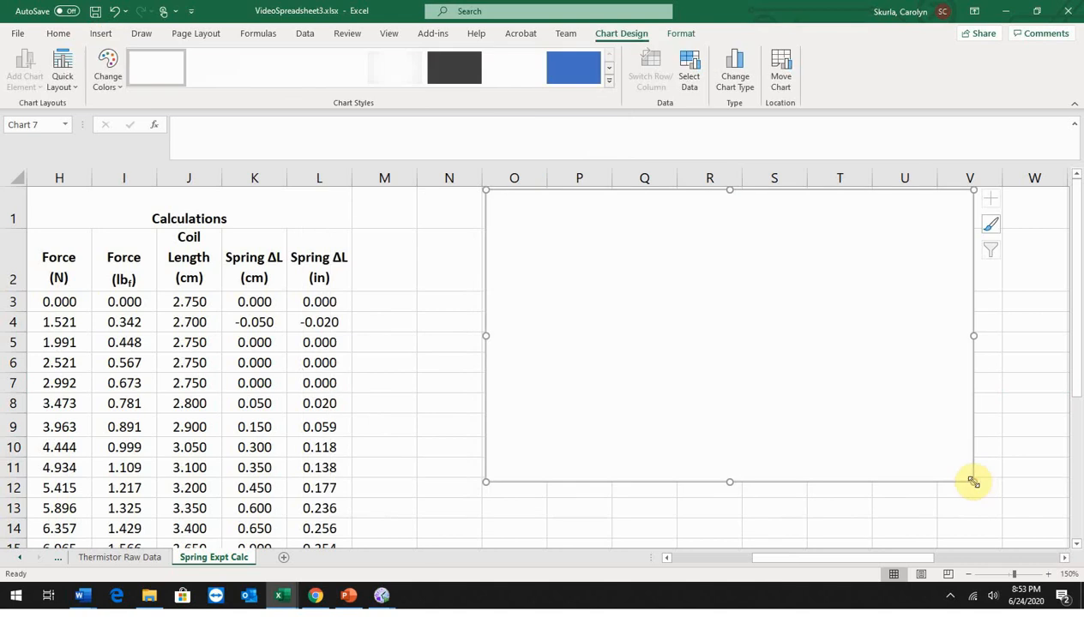
drag(973, 482, 1050, 536)
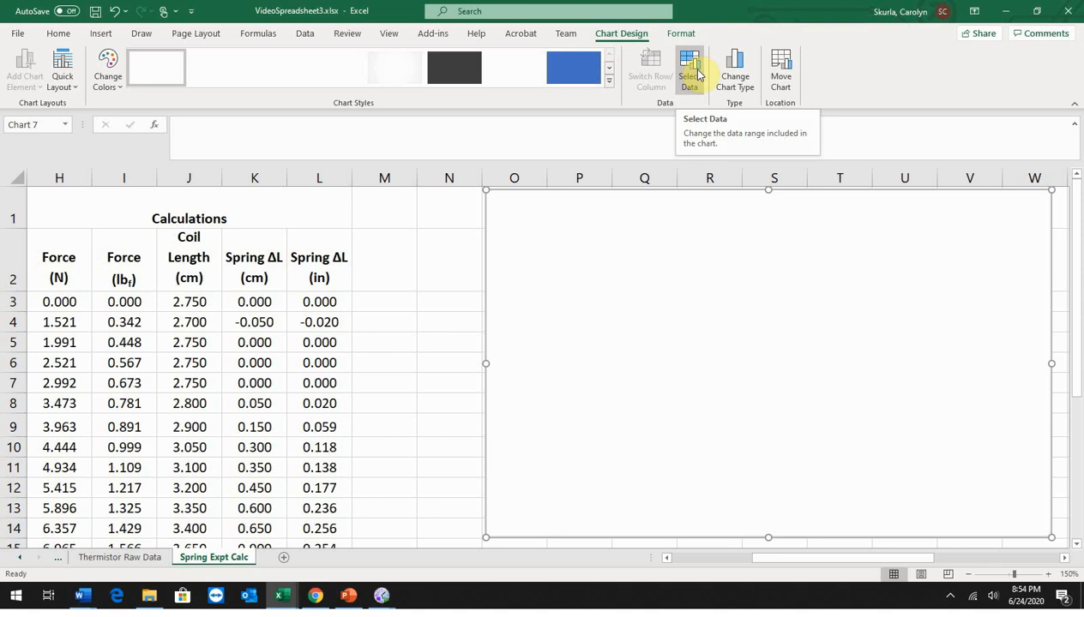
click(697, 74)
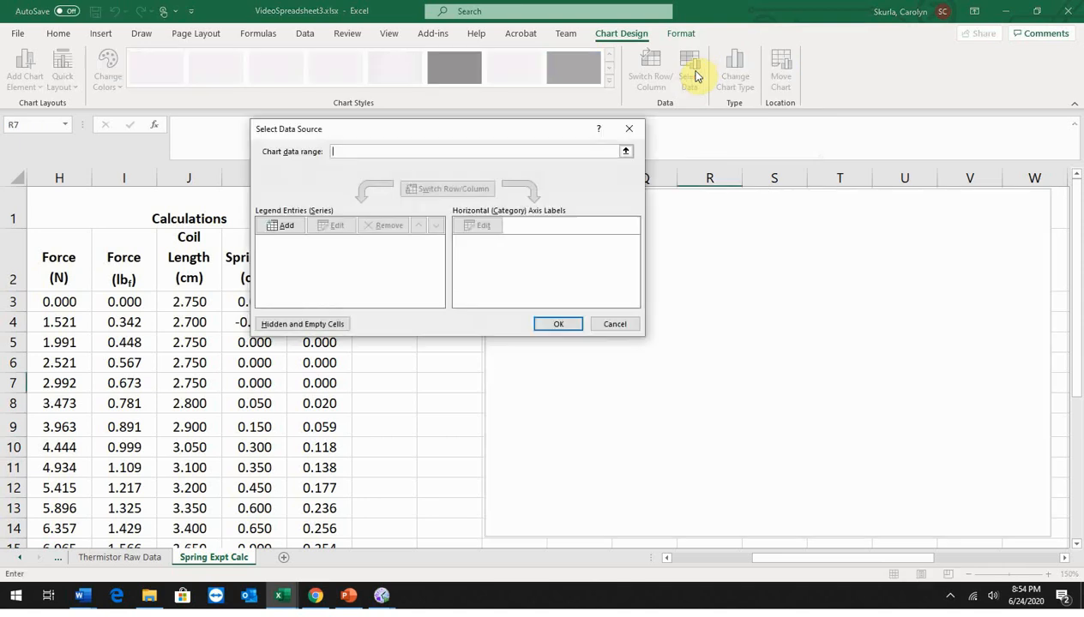
click(281, 224)
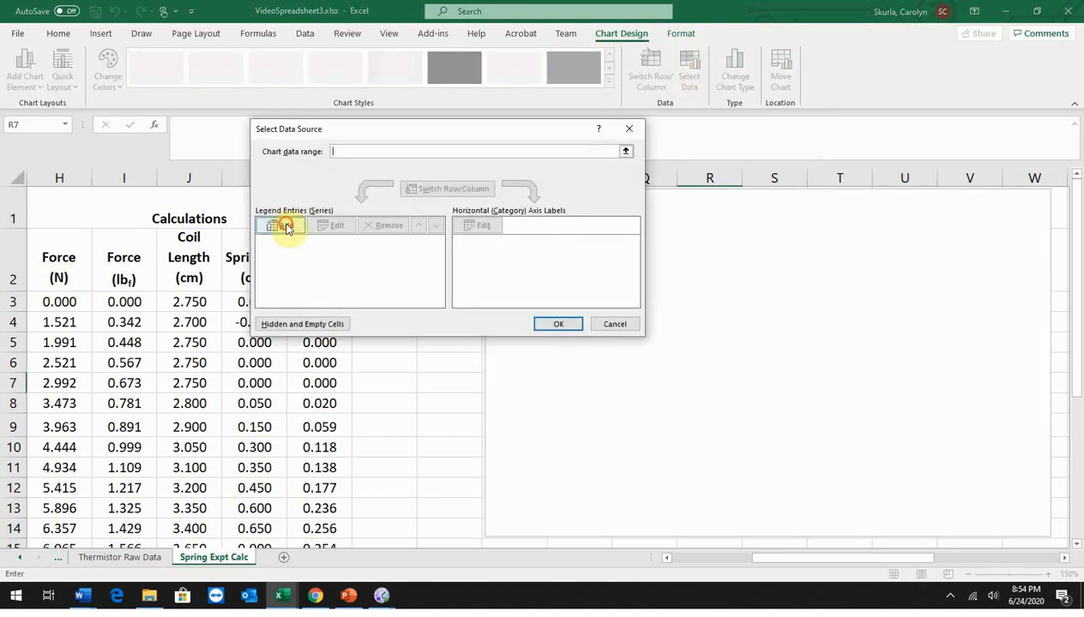
click(476, 233)
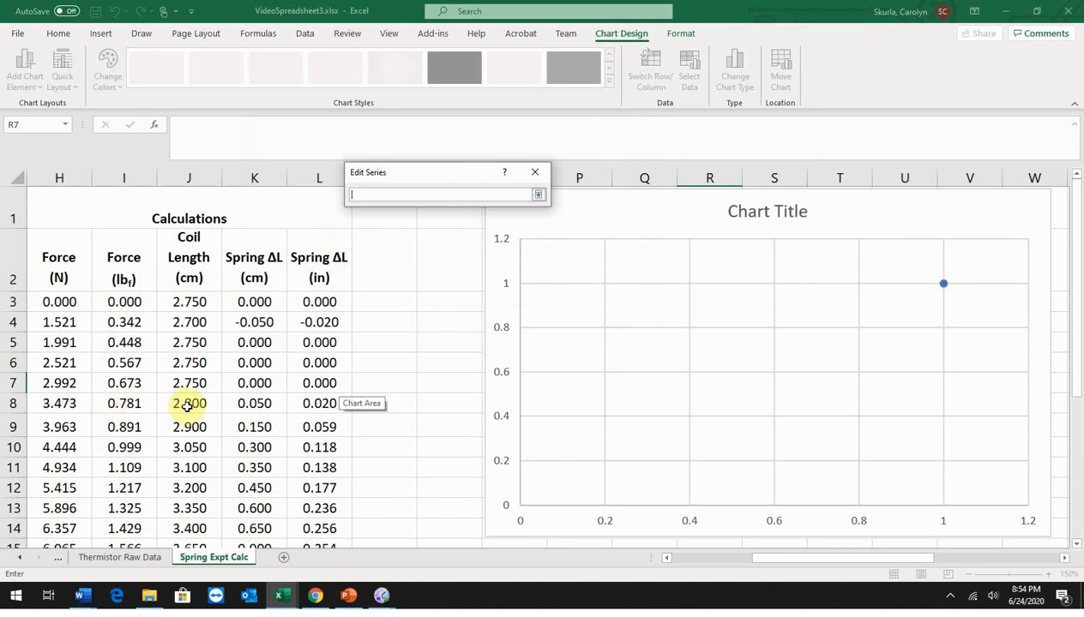
click(319, 404)
drag(320, 407, 330, 505)
click(540, 197)
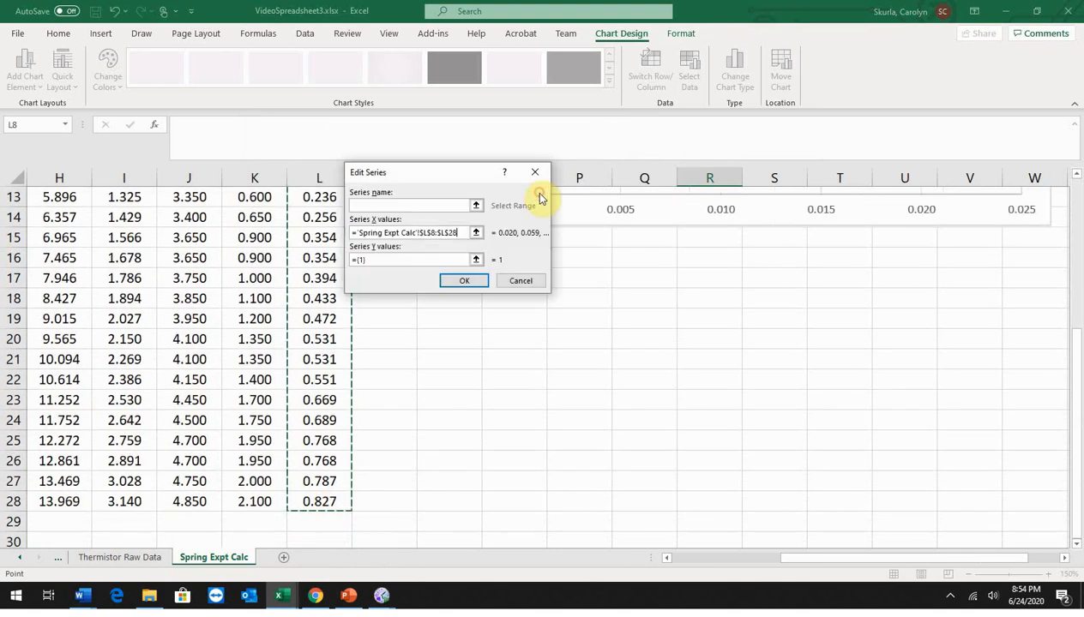
Step: Set the new series' Y values to the Force (lbf) cells I8:I28 and apply the data source
click(397, 261)
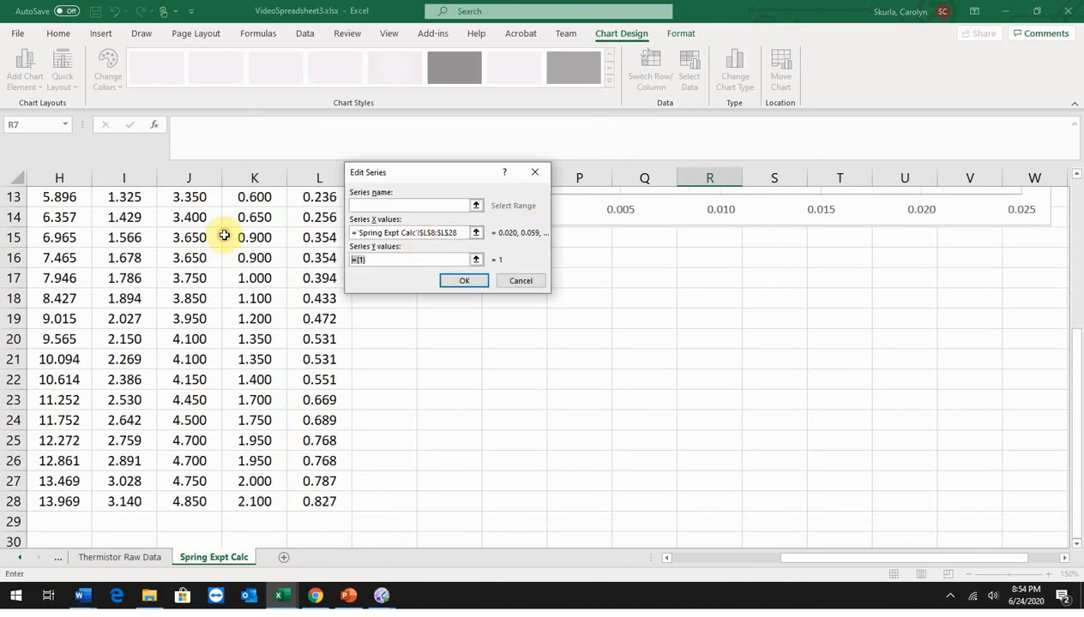
key(BackSpace)
click(476, 260)
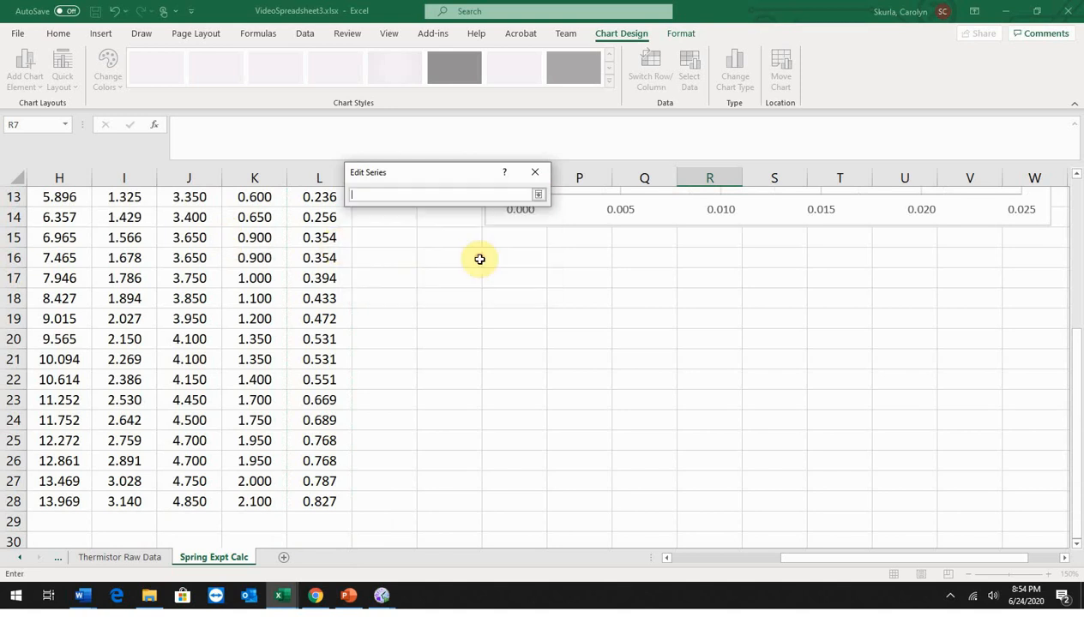
scroll(174, 387, up, 4)
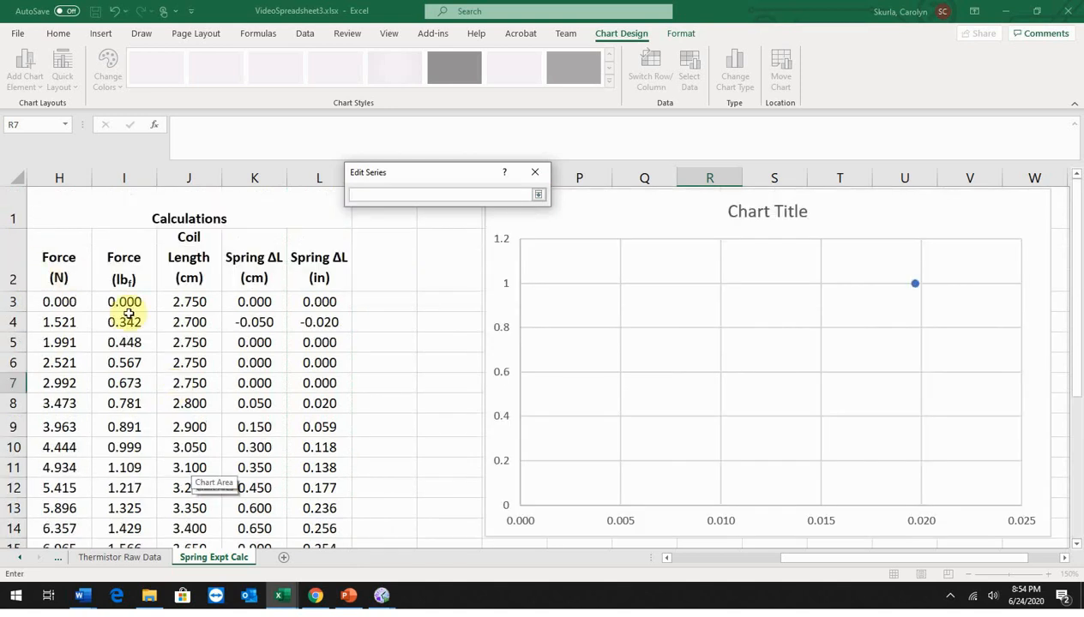
drag(120, 404, 145, 495)
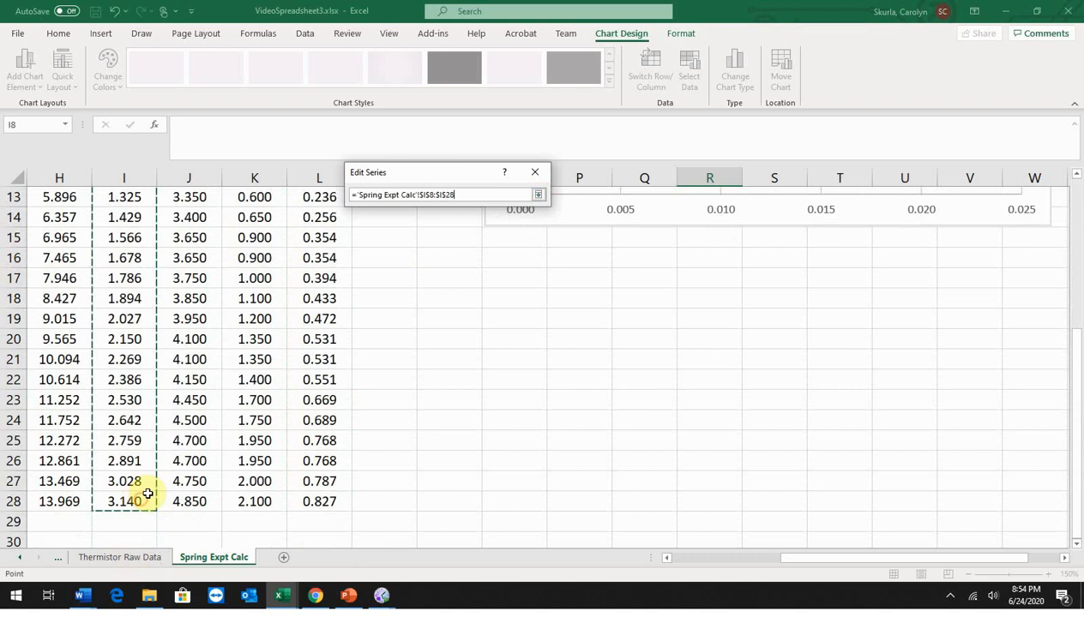
click(532, 194)
click(467, 279)
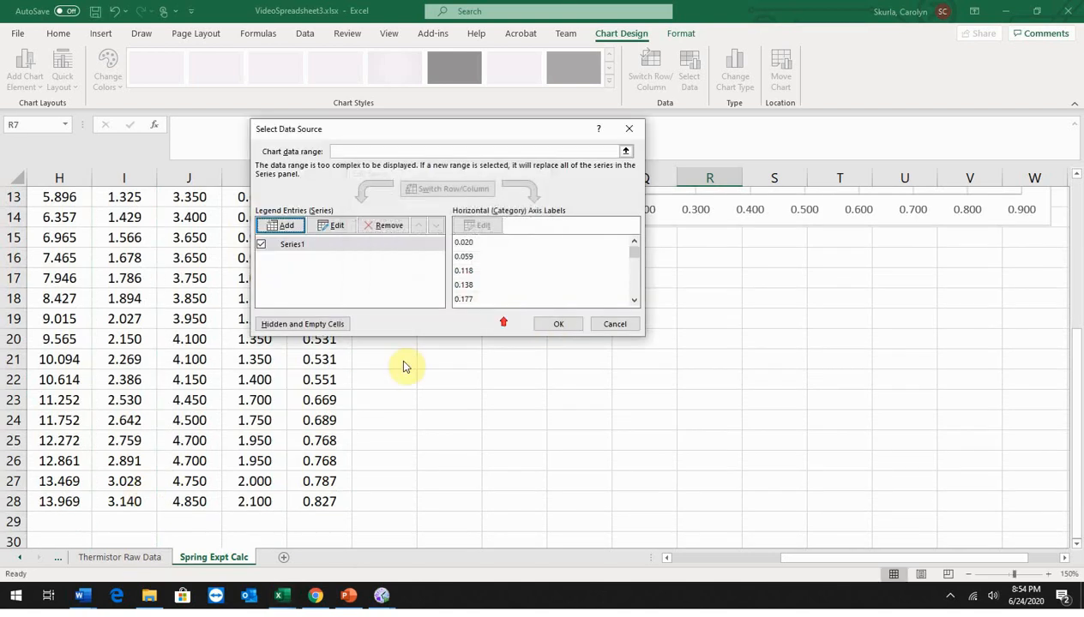
click(554, 324)
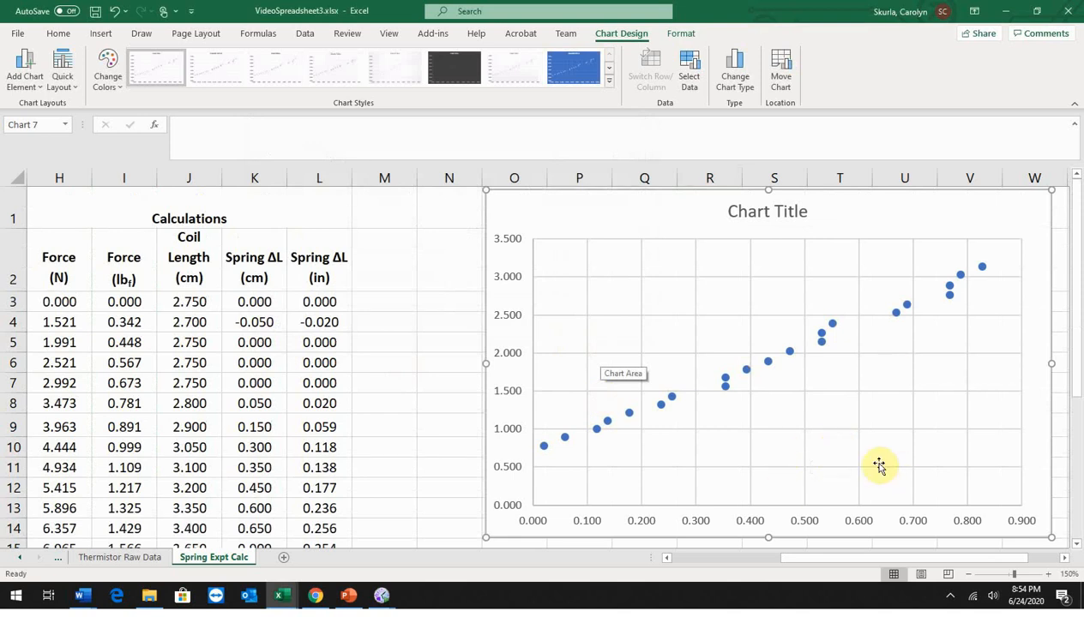
Step: Format the chart's horizontal axis numbers to 1 decimal place
click(757, 524)
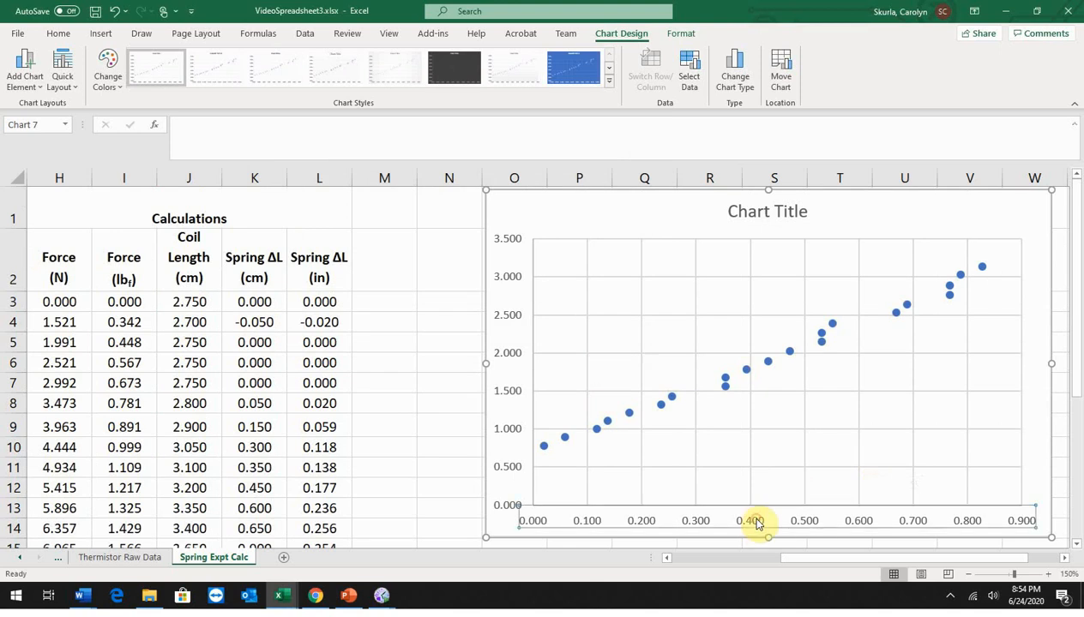
right_click(756, 524)
click(805, 513)
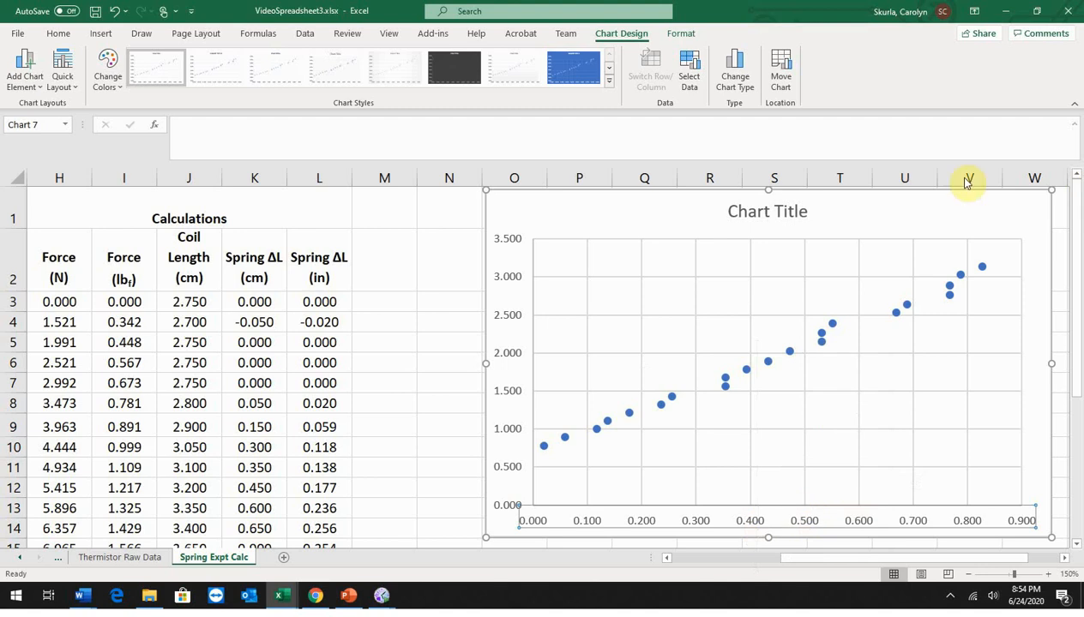
scroll(958, 468, down, 5)
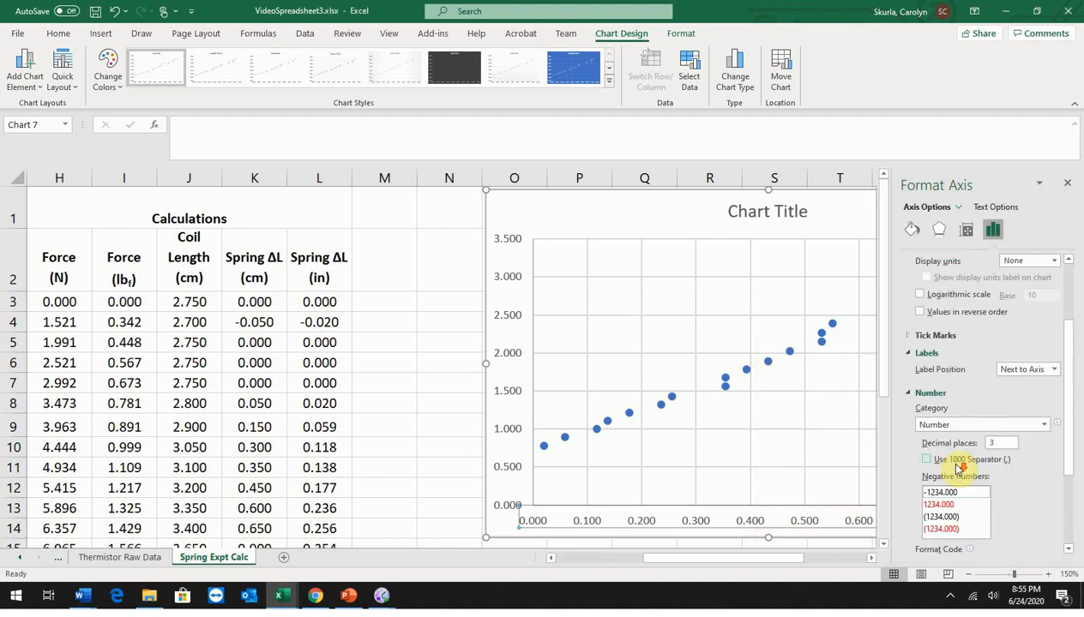
scroll(957, 469, down, 1)
drag(1003, 400, 969, 404)
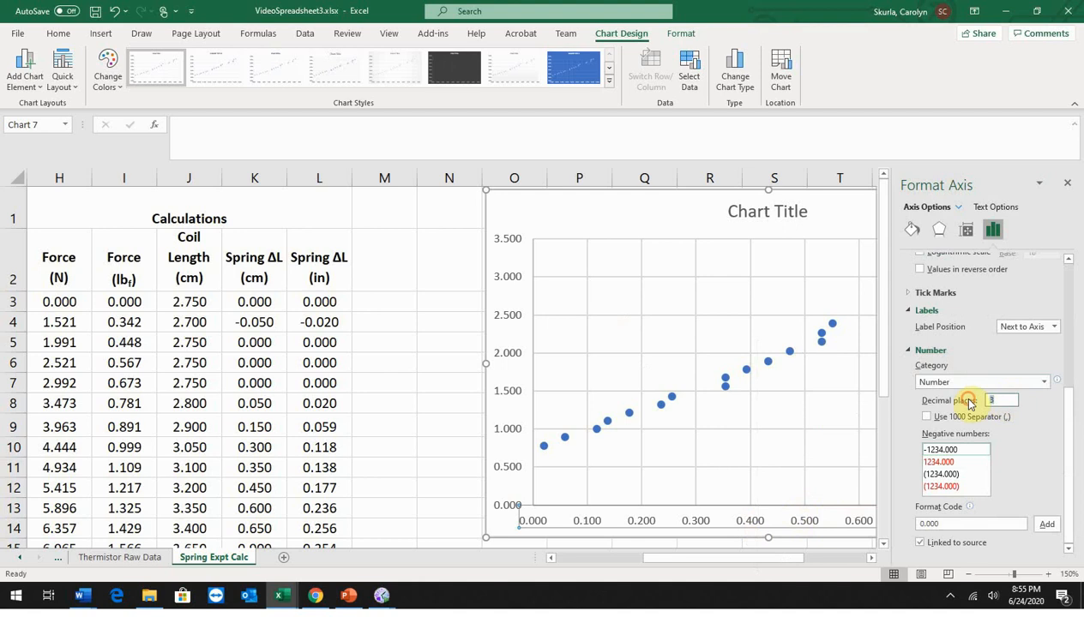
text(1)
key(Return)
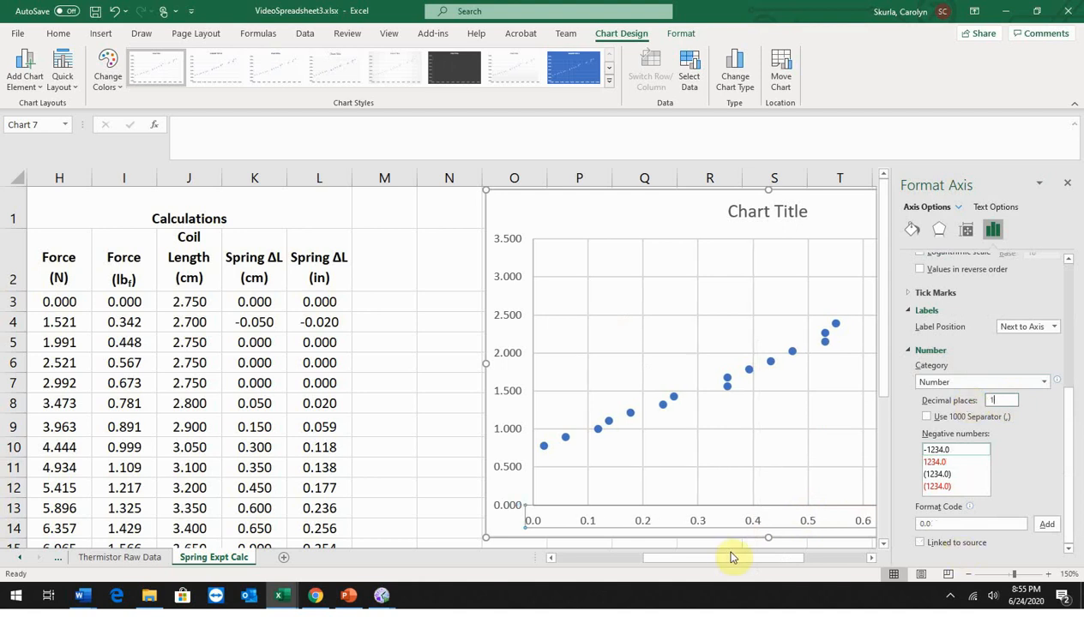
Step: Format the chart's vertical axis numbers to 1 decimal place
click(518, 319)
right_click(518, 319)
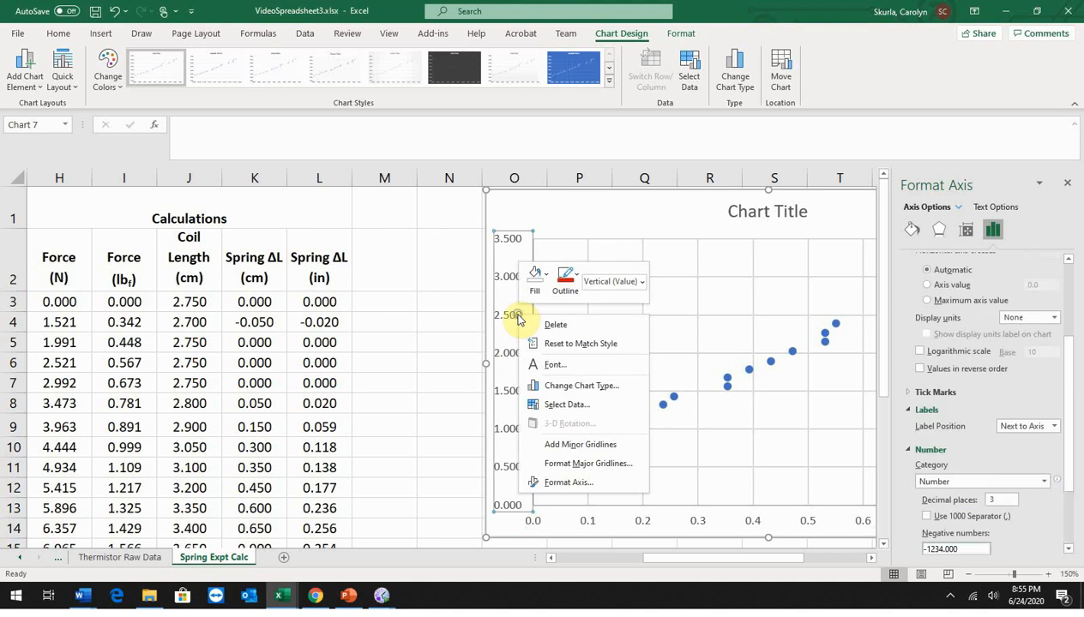
click(570, 479)
scroll(961, 423, down, 3)
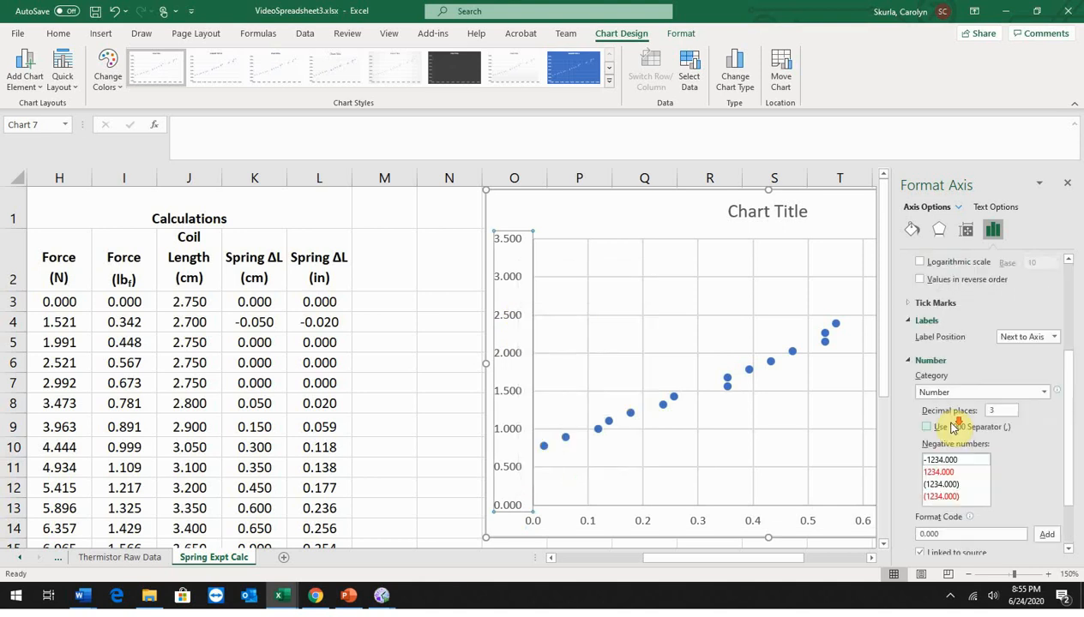
double_click(1011, 410)
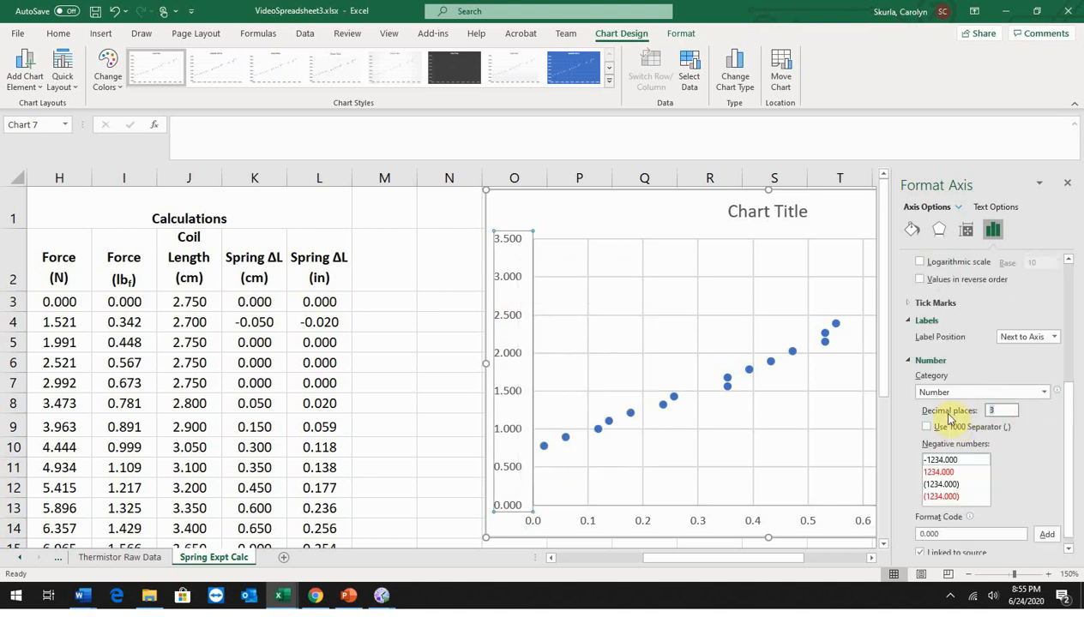
text(1)
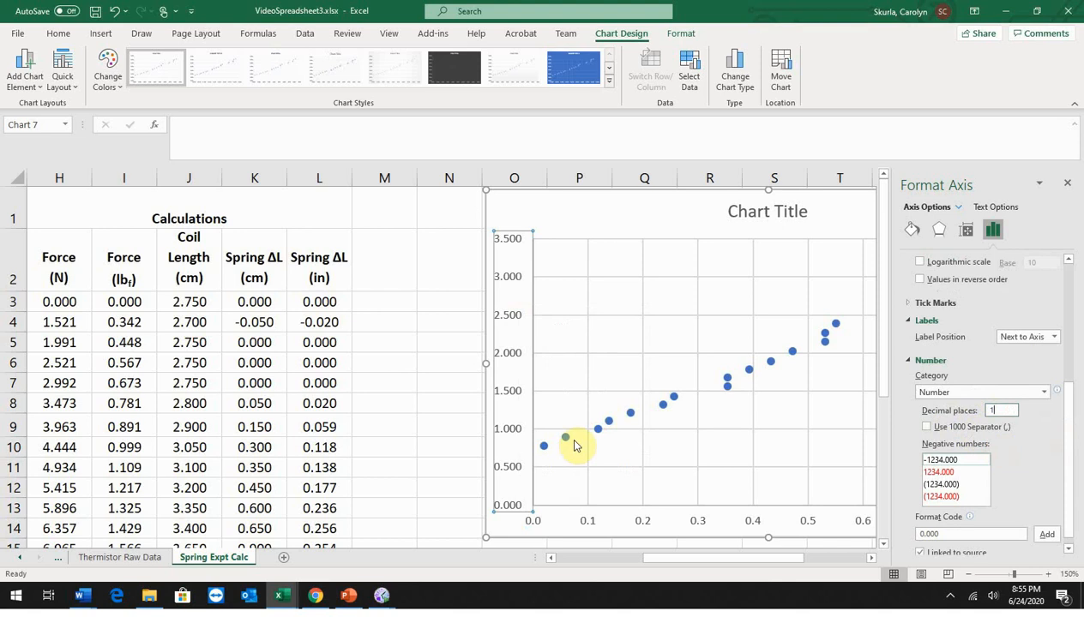
key(Return)
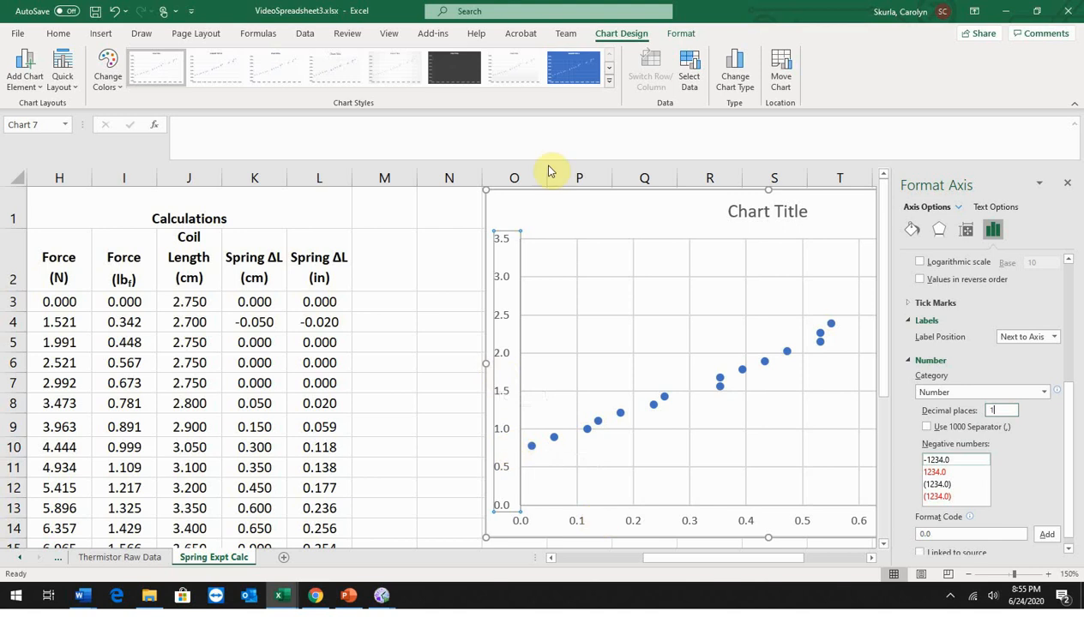
Step: Title the chart "Figure 2 - Force vs Extension - Trendline Calculation", placed above the chart
click(23, 75)
mouse_move(39, 142)
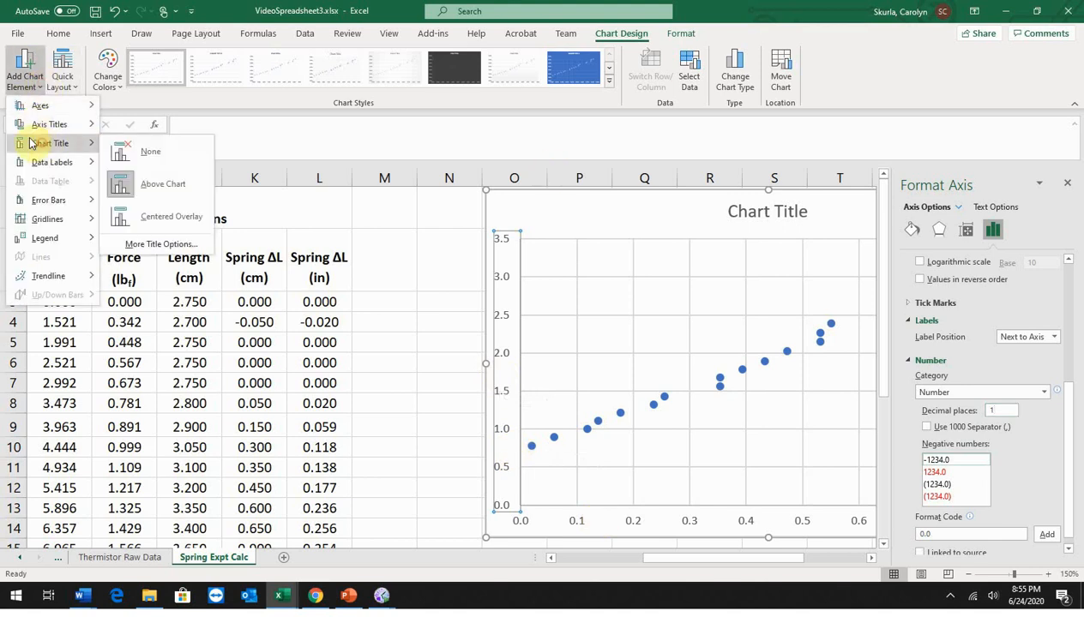
click(174, 185)
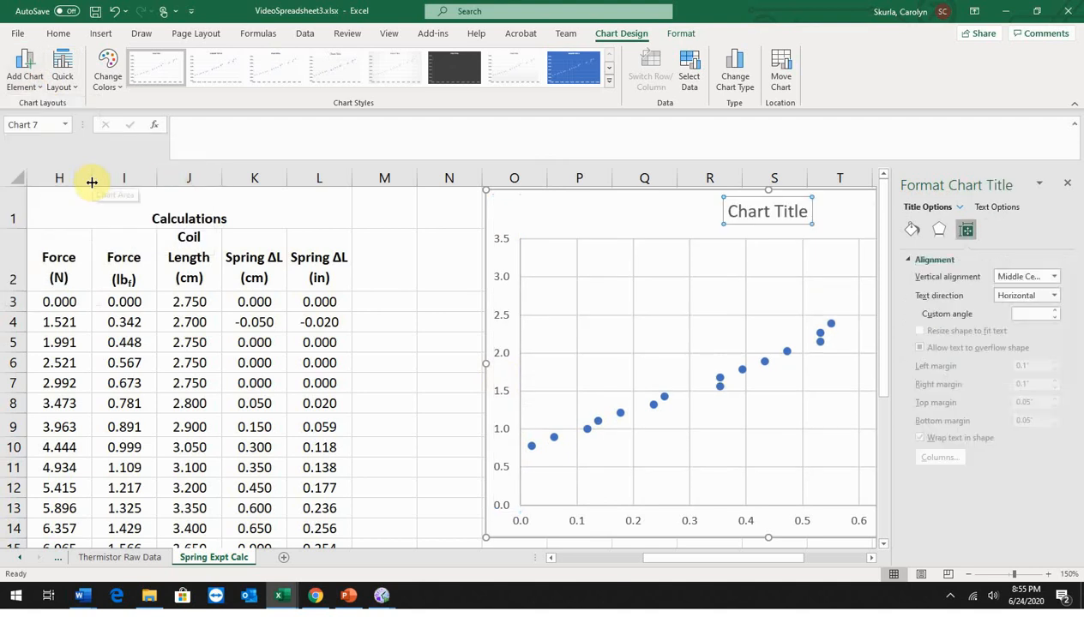
text(Figure )
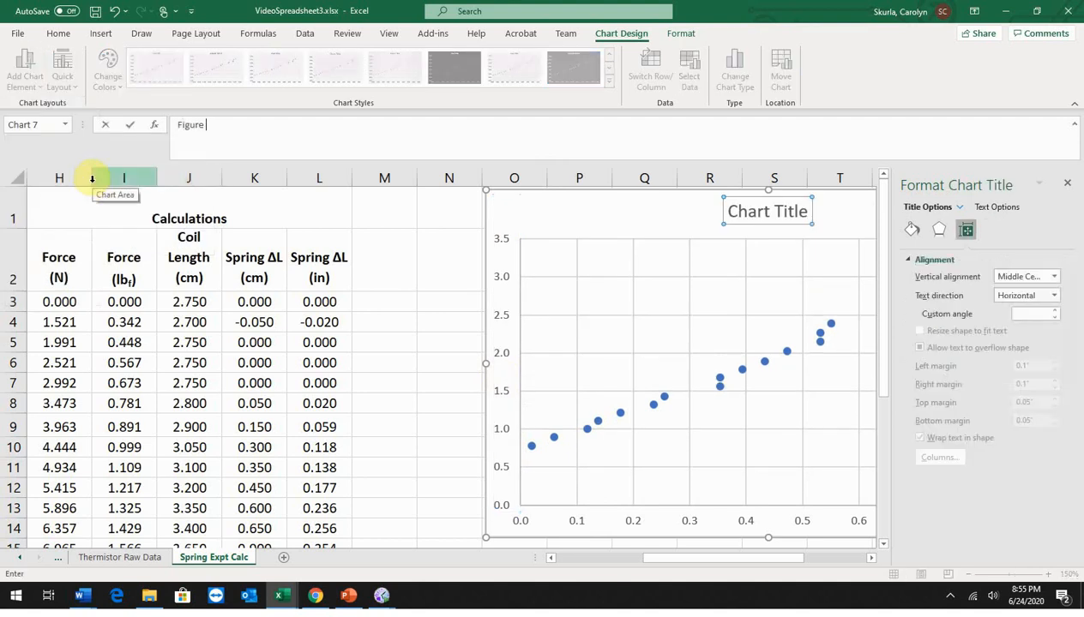
text(2 - Force)
text( in)
key(BackSpace)
key(BackSpace)
text(vs Extension - Trendline)
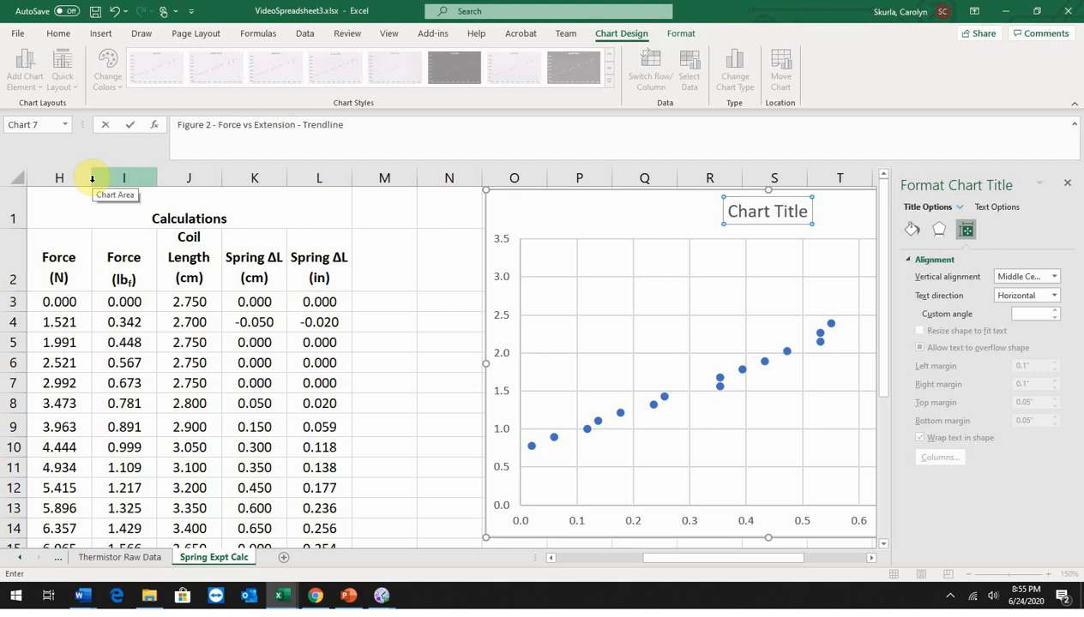
text( Calculation)
key(Return)
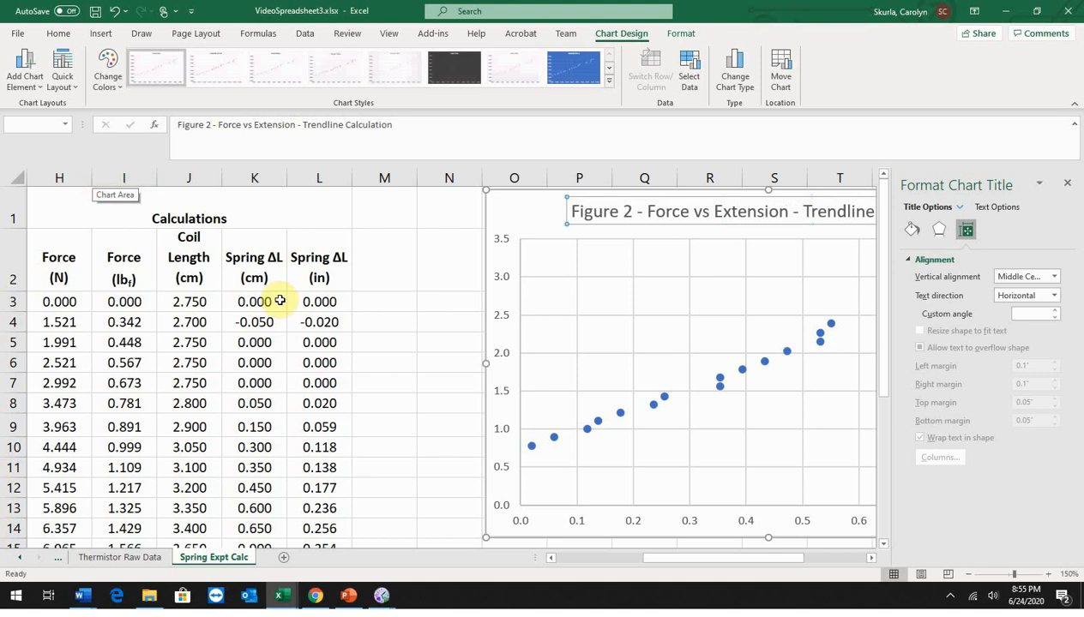
Step: Add a primary horizontal axis title reading "Extension (in)" to the Figure 2 chart
click(24, 68)
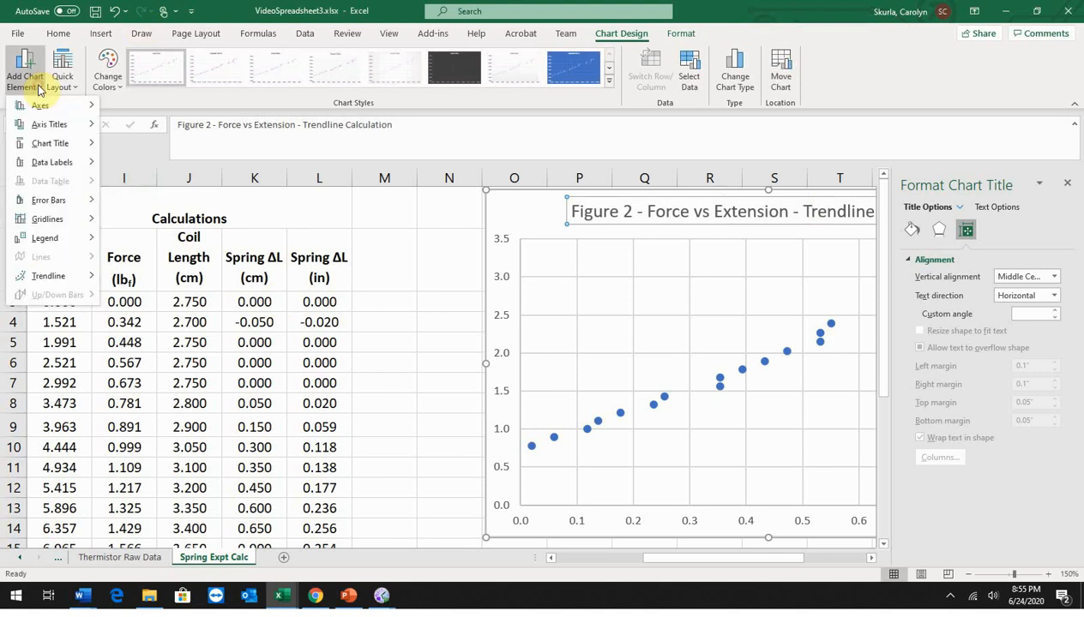
mouse_move(40, 128)
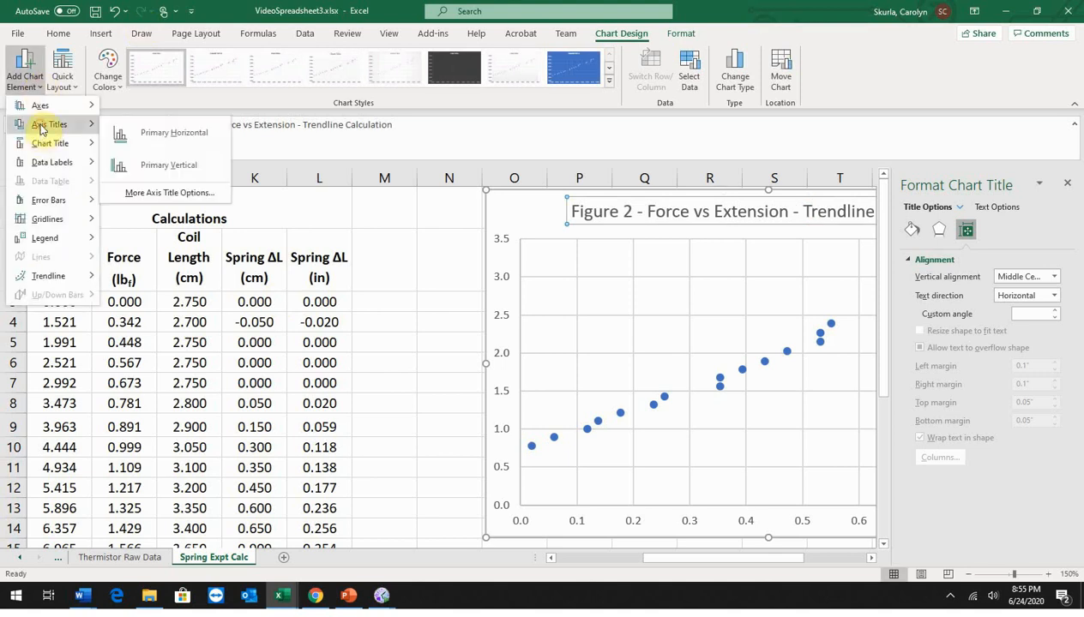
click(174, 134)
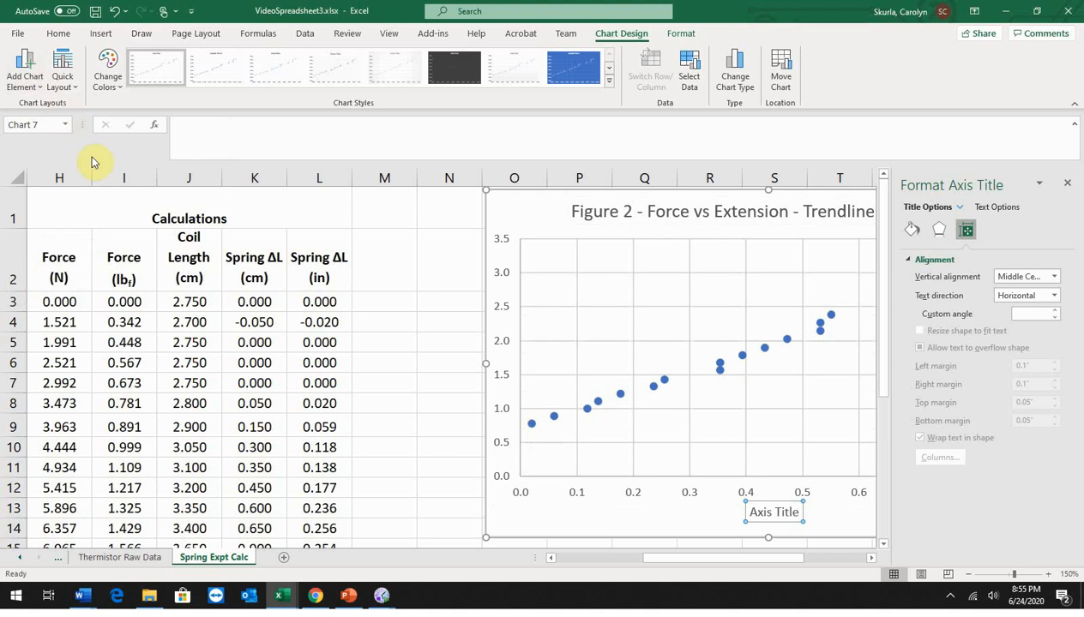
text(Extens)
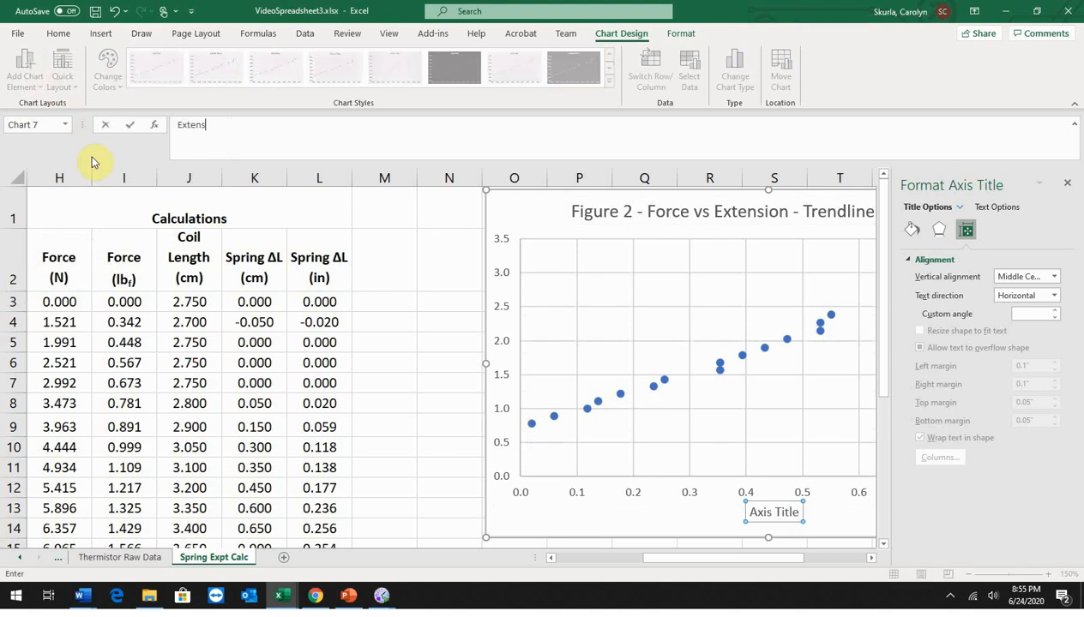
text(ion (in))
key(Return)
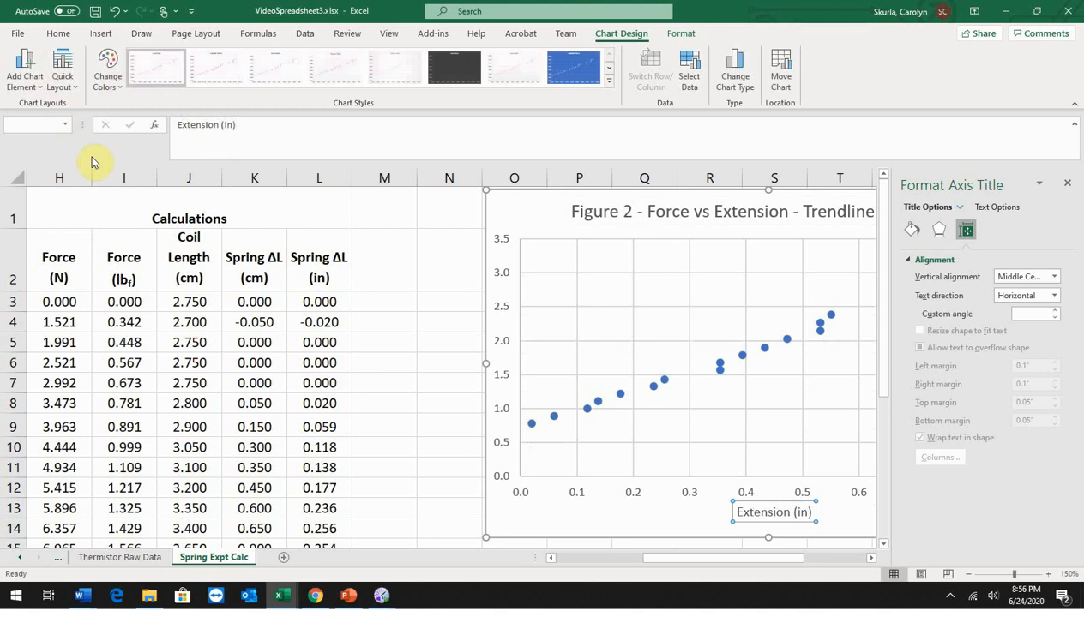
Step: Add a primary vertical axis title reading "Force (lbf)" to the Figure 2 chart
click(24, 73)
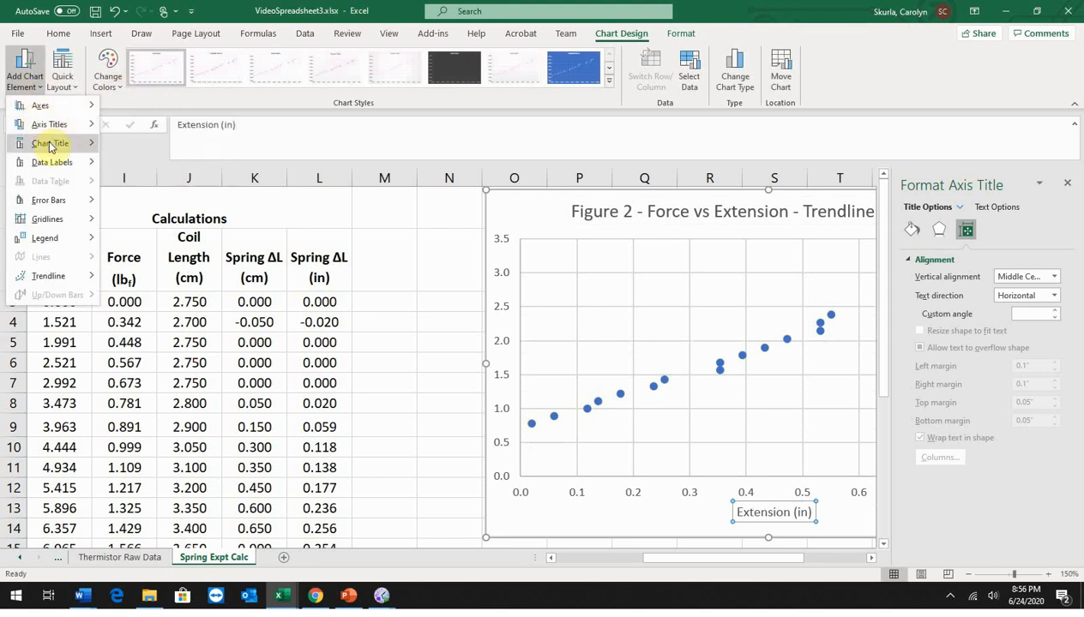
mouse_move(51, 124)
click(168, 163)
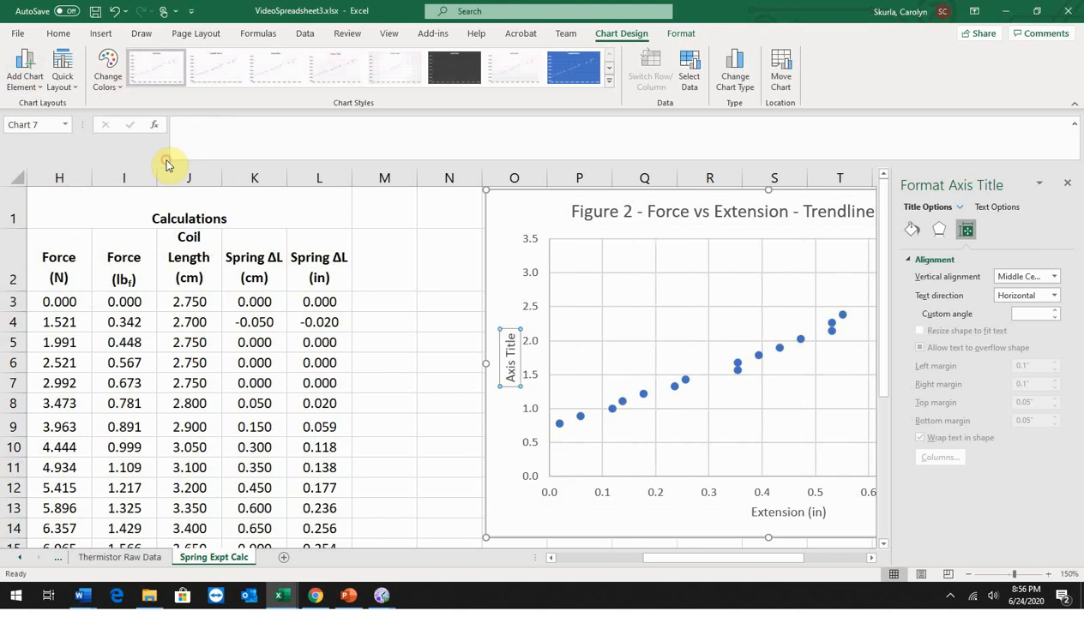
text(For)
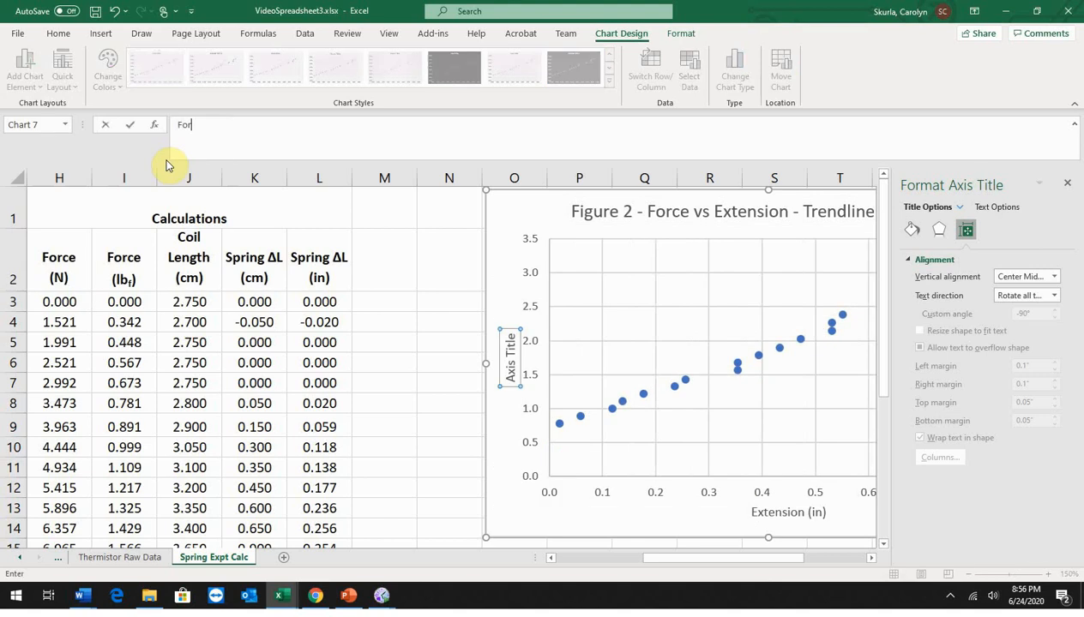
text(ce (lbf))
key(Return)
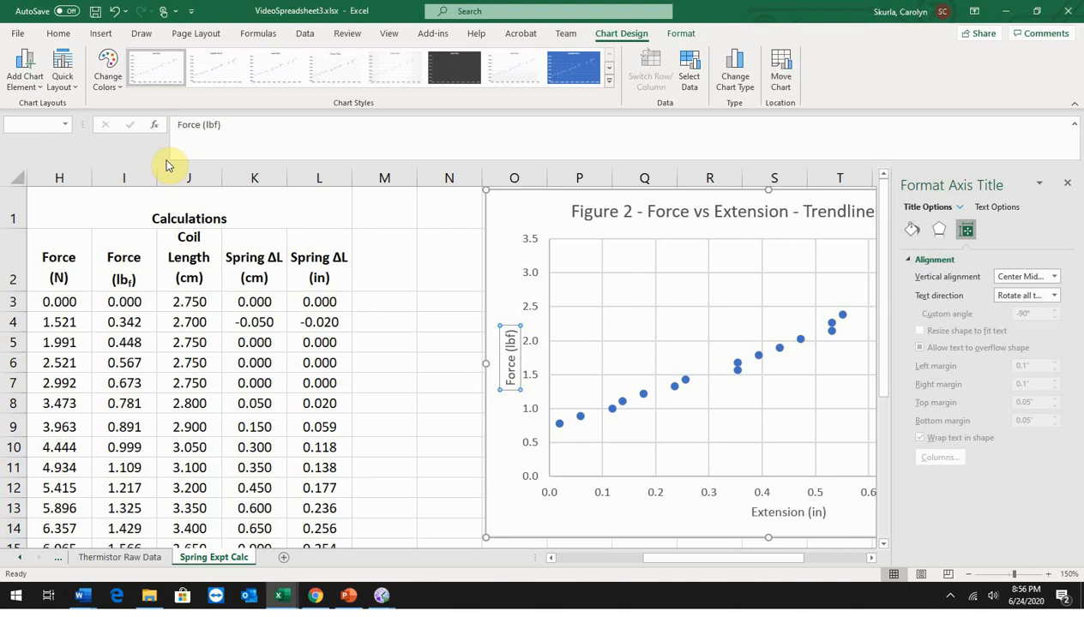
Step: Add a linear trendline to the Figure 2 data series, with its formatting options open
click(873, 558)
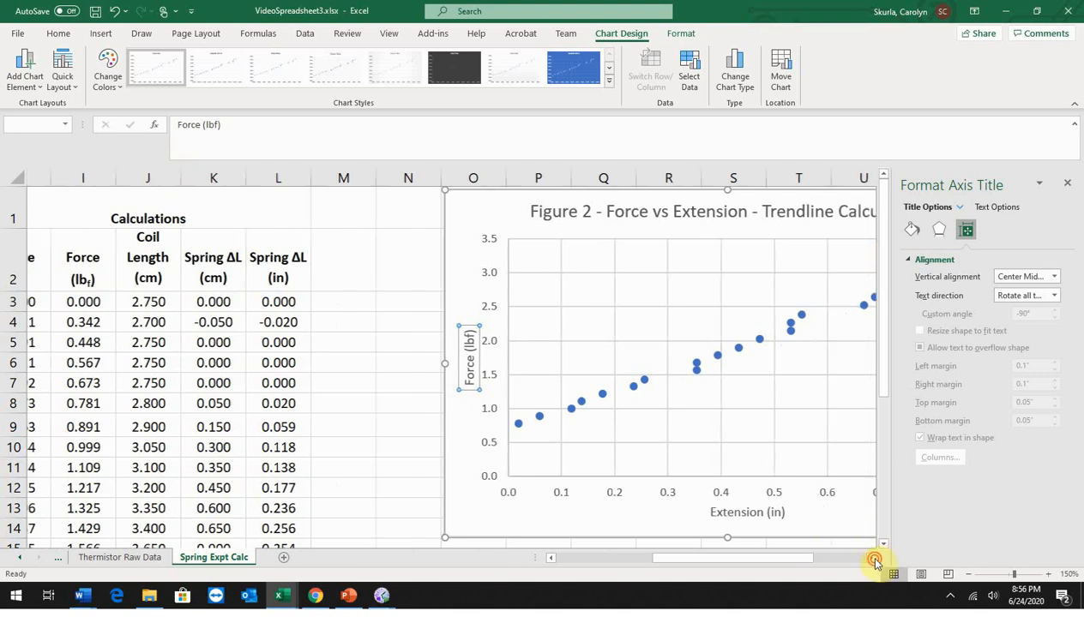
click(873, 558)
click(873, 559)
click(873, 558)
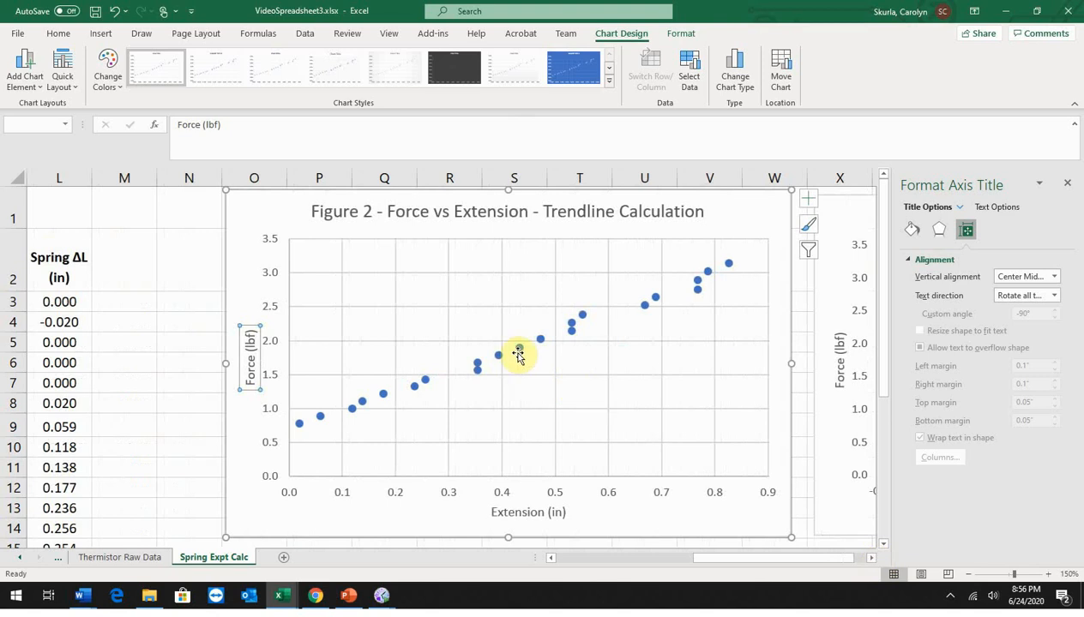
click(517, 347)
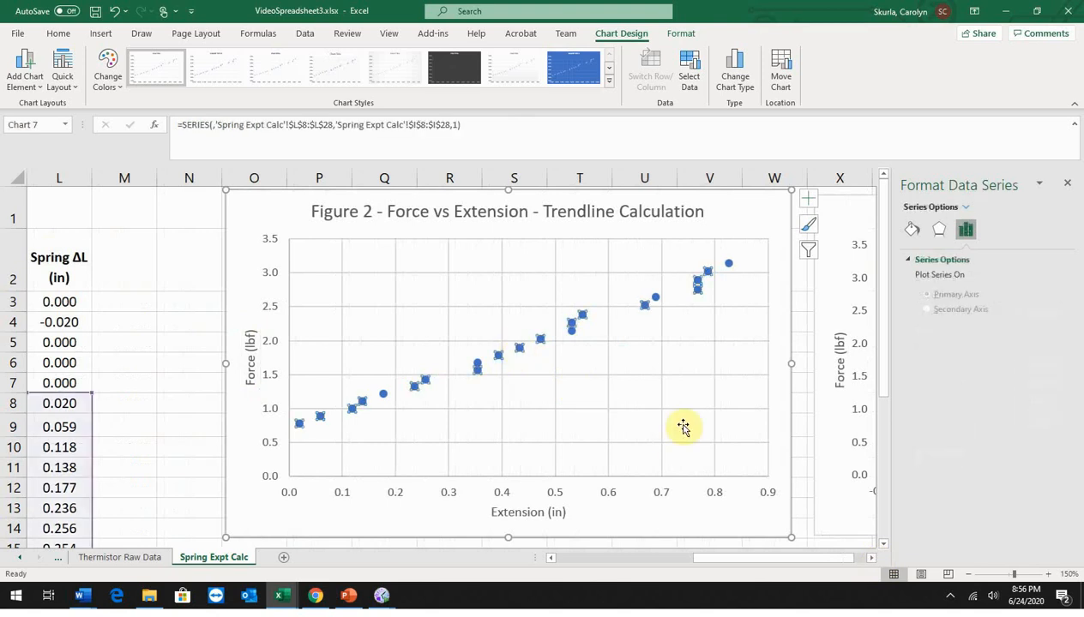
click(39, 85)
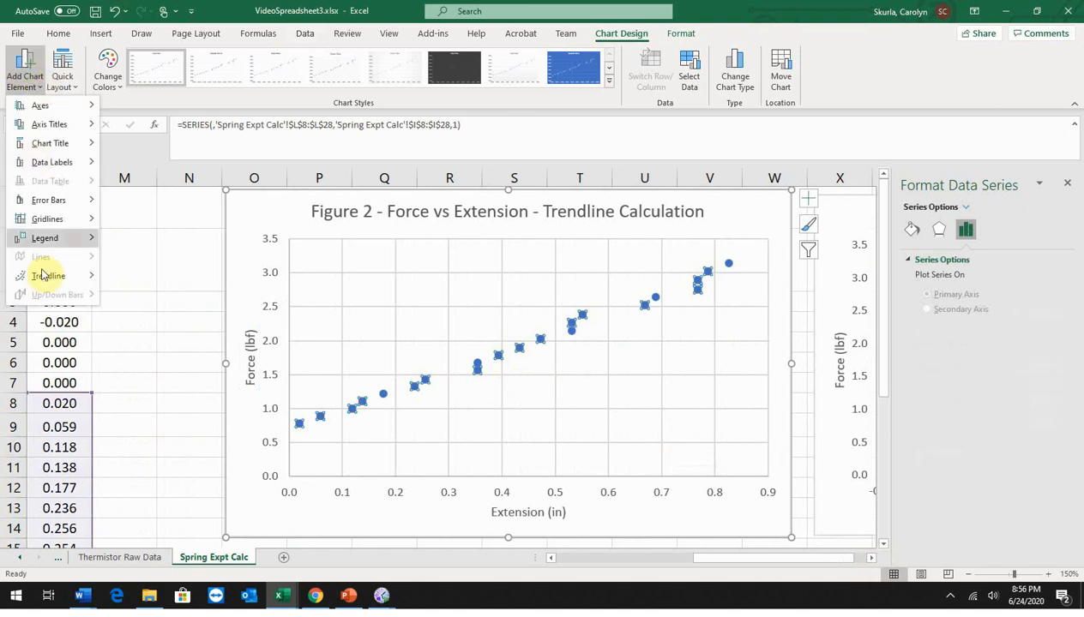
mouse_move(47, 277)
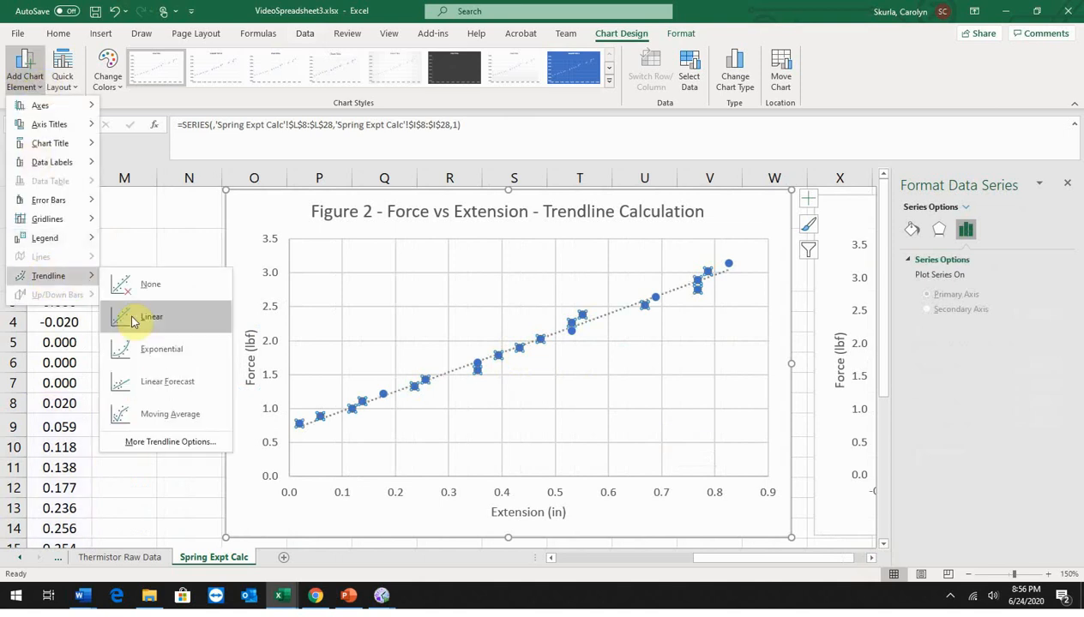
click(157, 442)
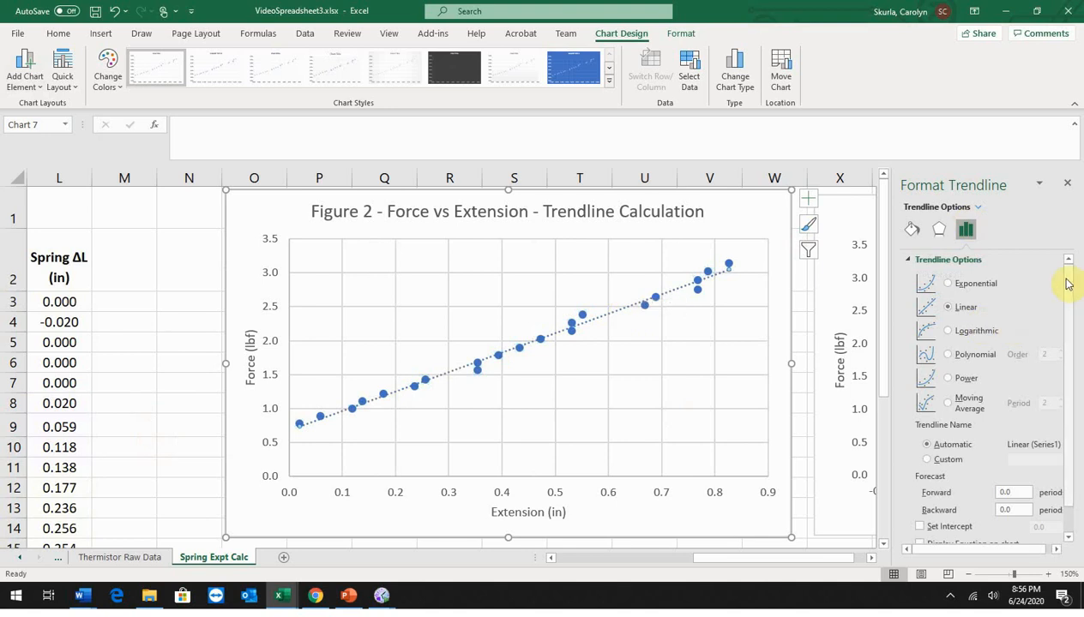
Step: Display the trendline's equation and R-squared value on the chart, and move the label clear of the data points, near the plot's top centre
drag(1067, 280, 1071, 325)
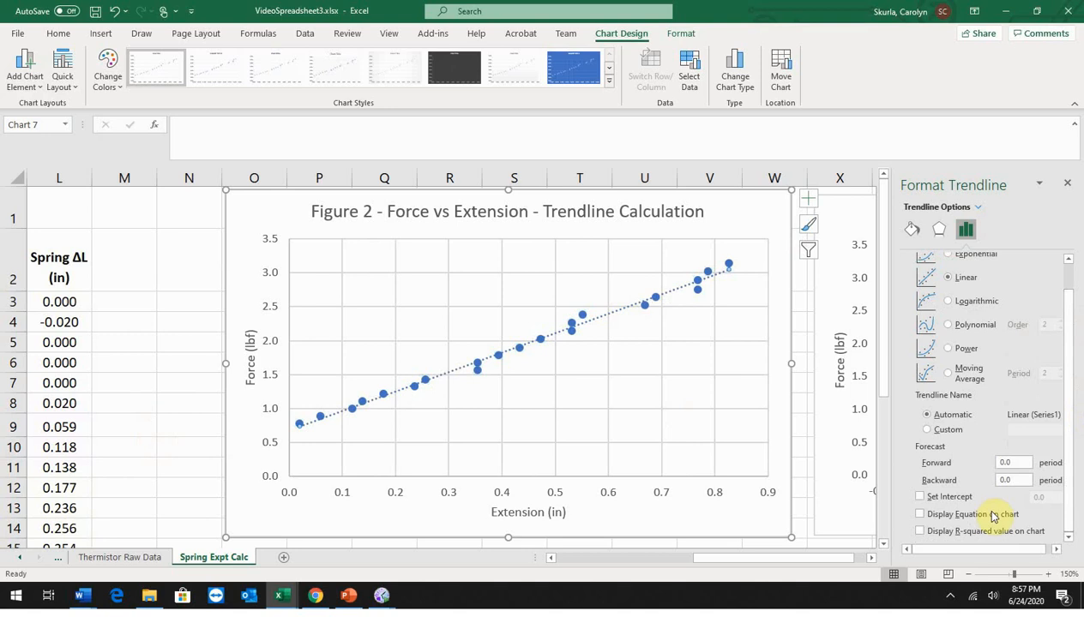
click(920, 514)
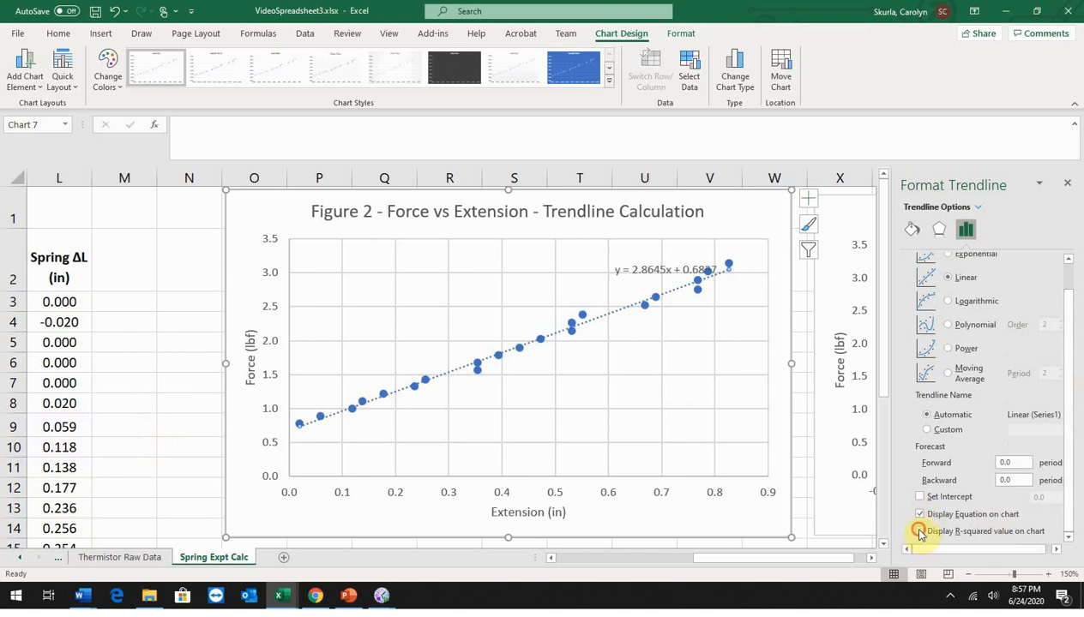
click(919, 532)
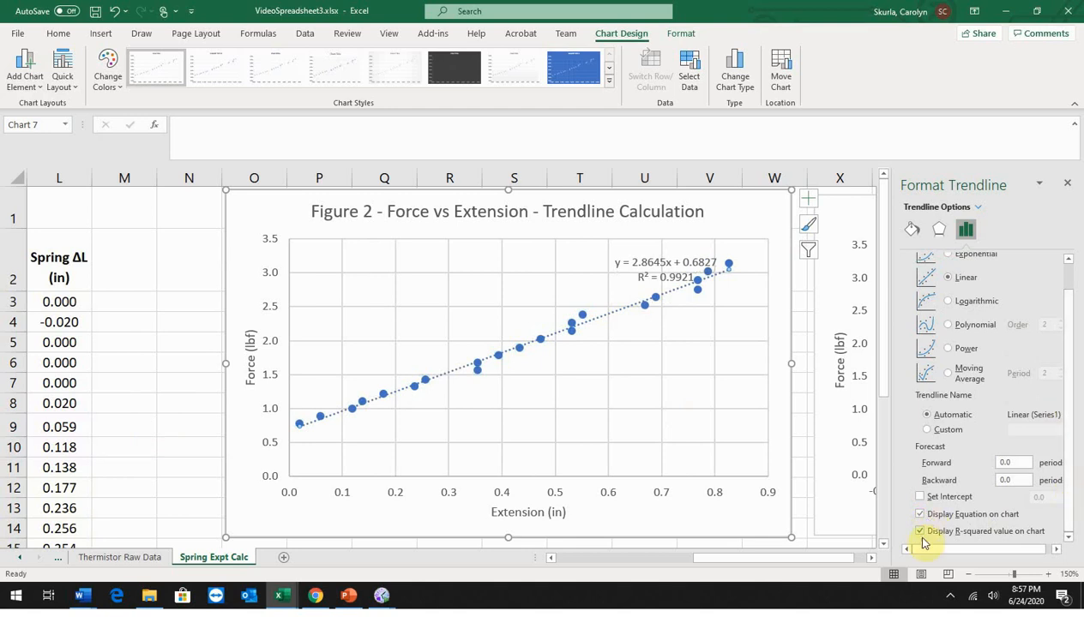
click(648, 266)
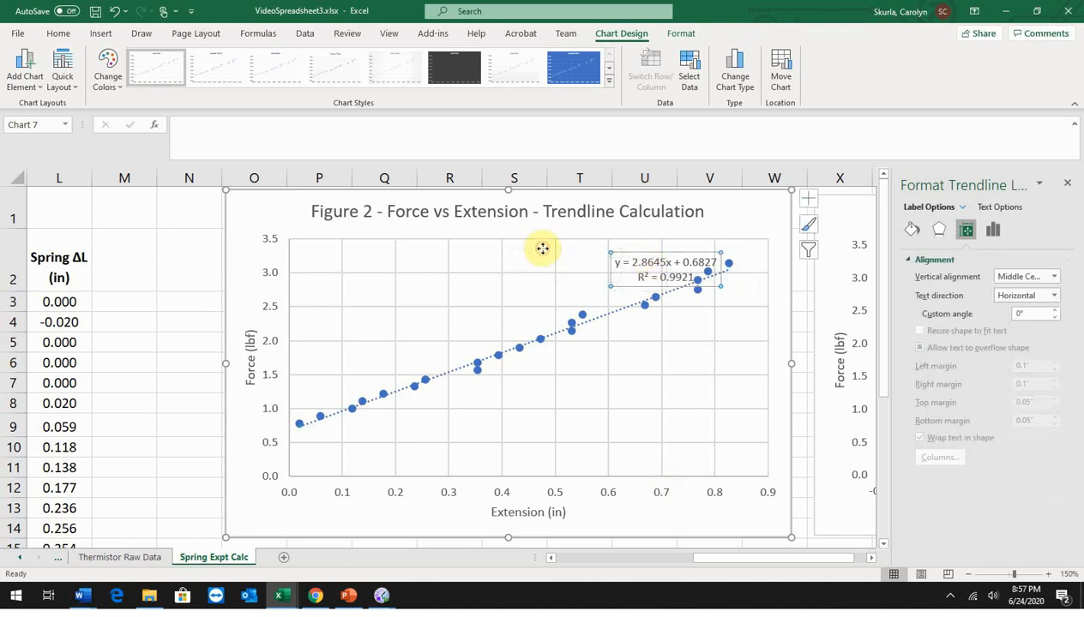
drag(543, 249, 544, 251)
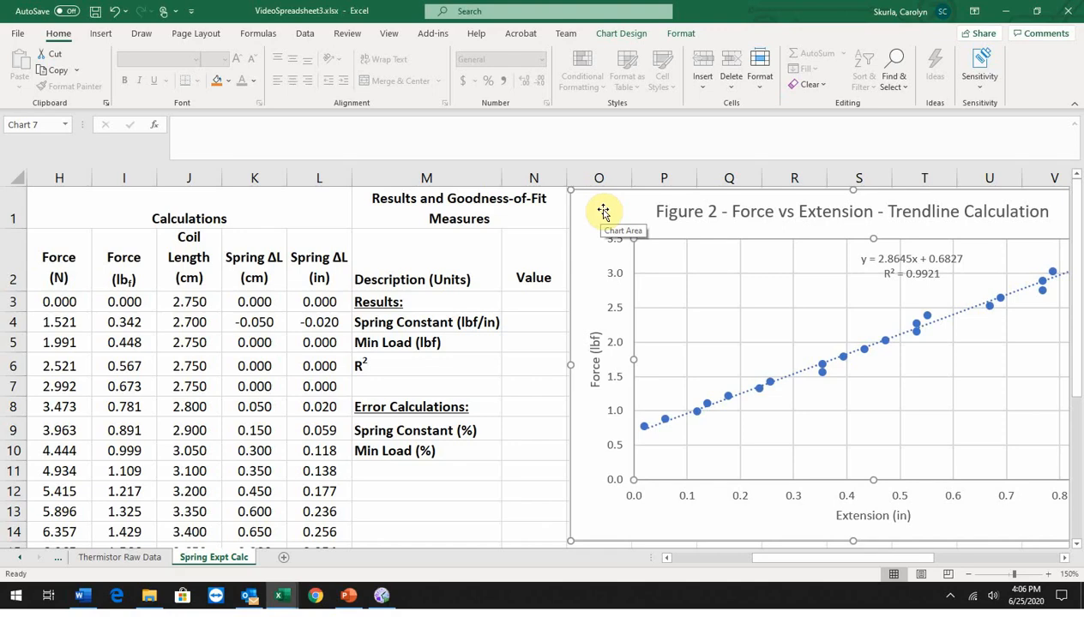
Step: Copy the slope 2.8645 from the trendline equation into the Spring Constant (lbf/in) value cell N4
click(604, 212)
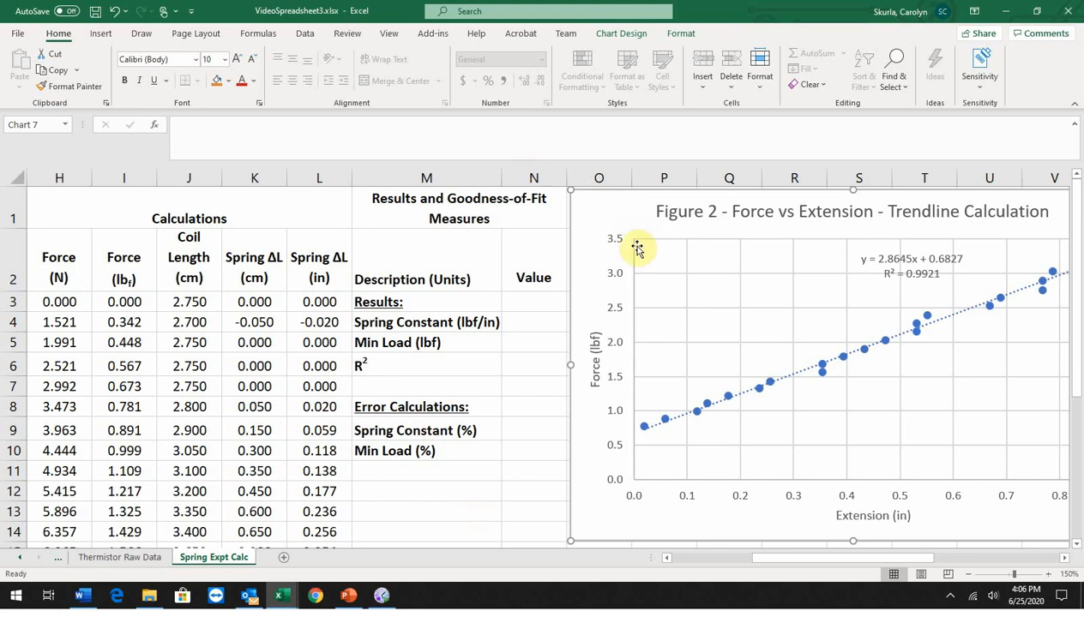
click(884, 258)
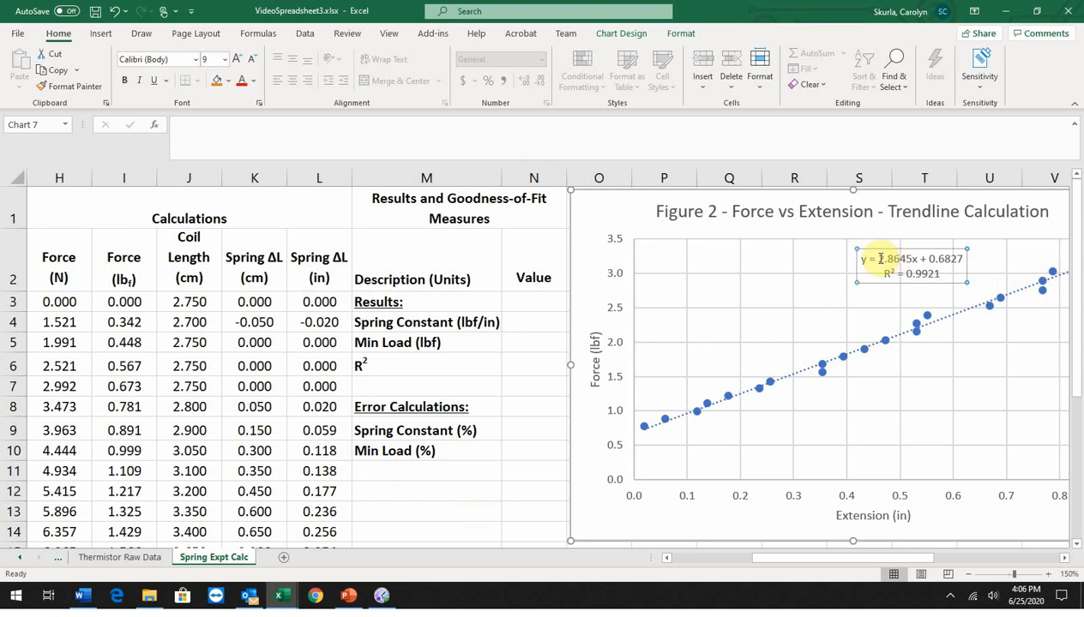
drag(877, 258, 909, 258)
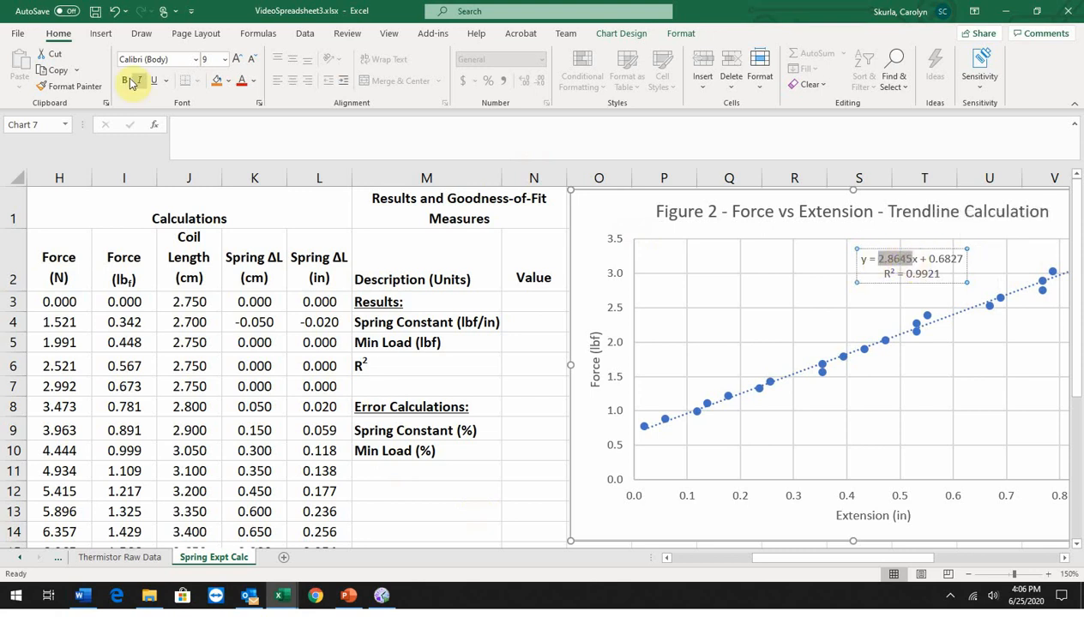
click(59, 75)
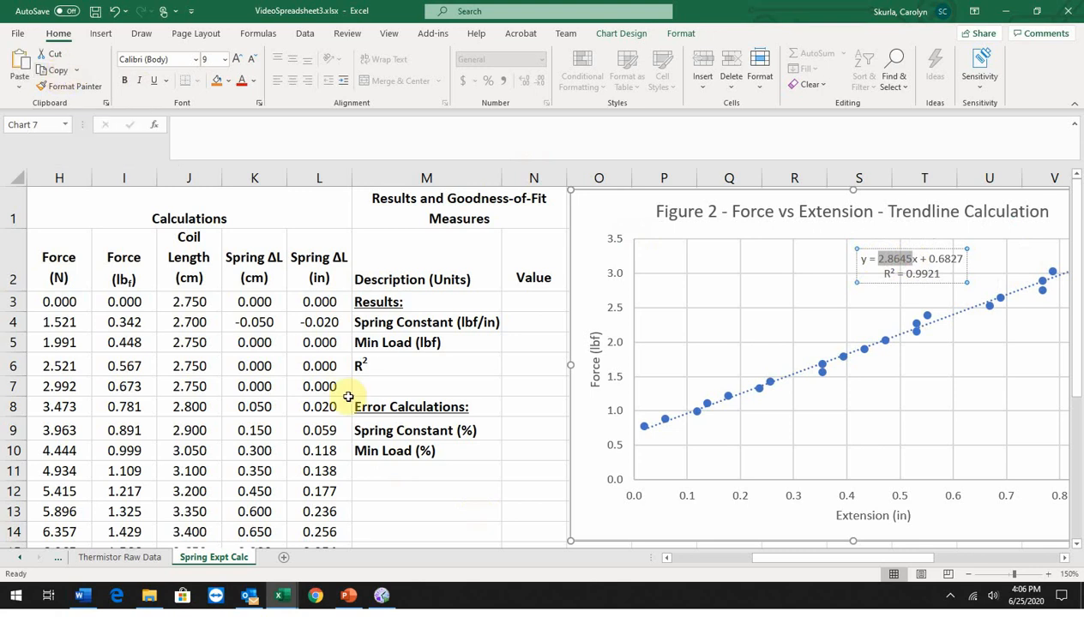
click(520, 325)
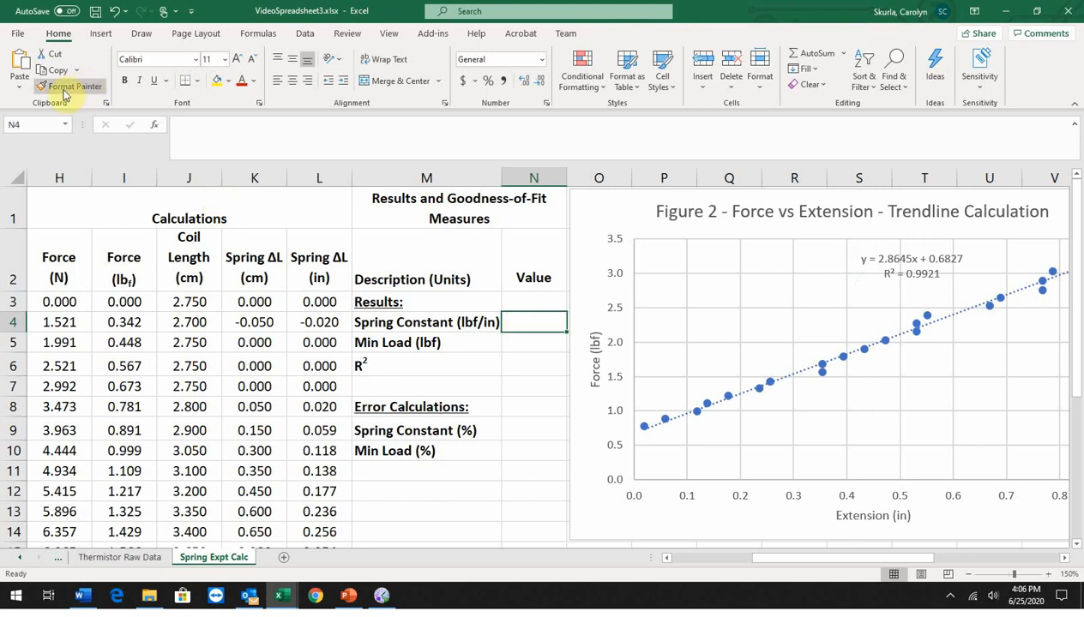
click(18, 62)
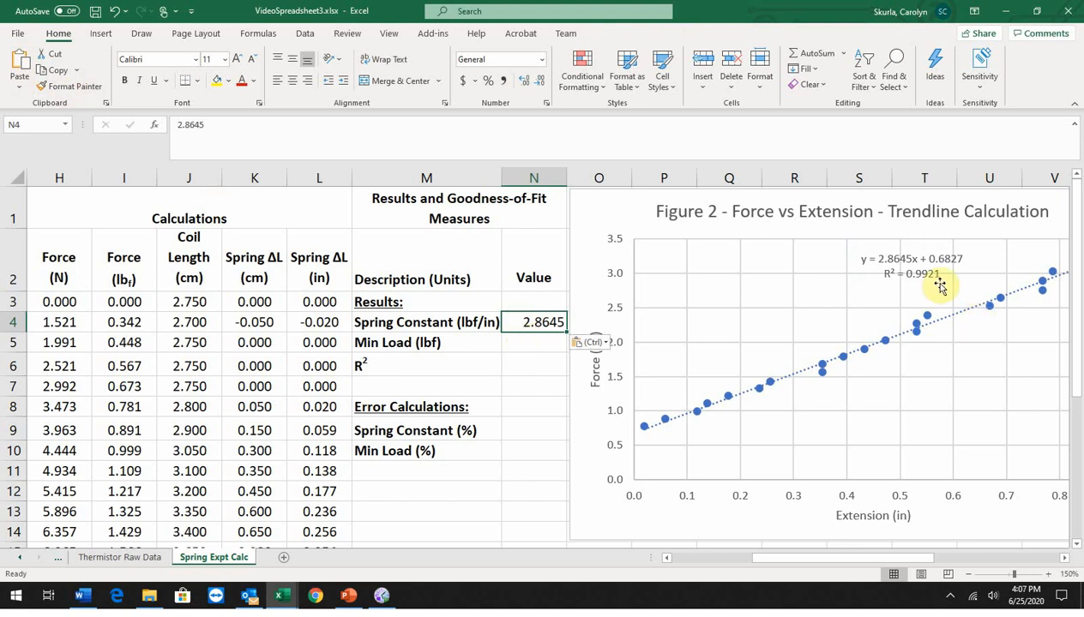
Step: Copy the intercept 0.6827 from the trendline equation into the Min Load (lbf) value cell N5
click(932, 259)
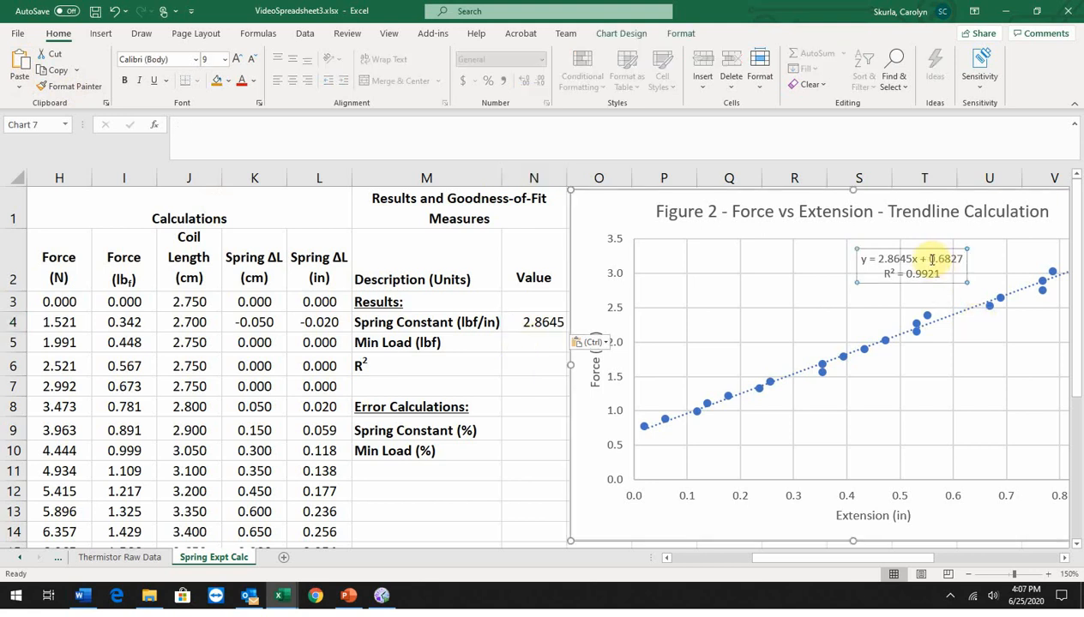
drag(928, 259, 964, 262)
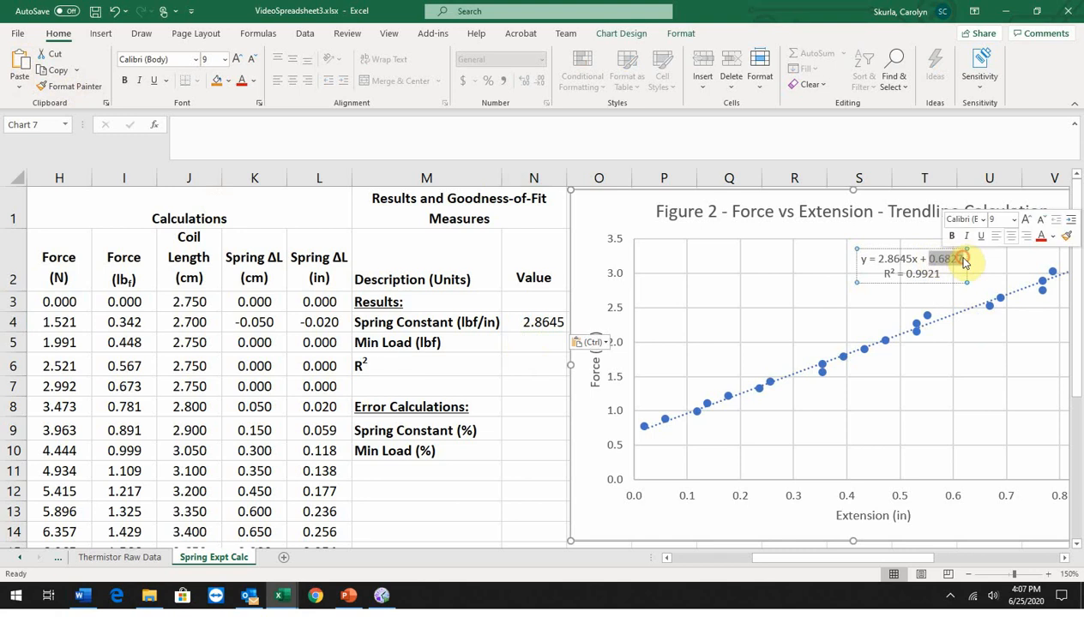
click(58, 70)
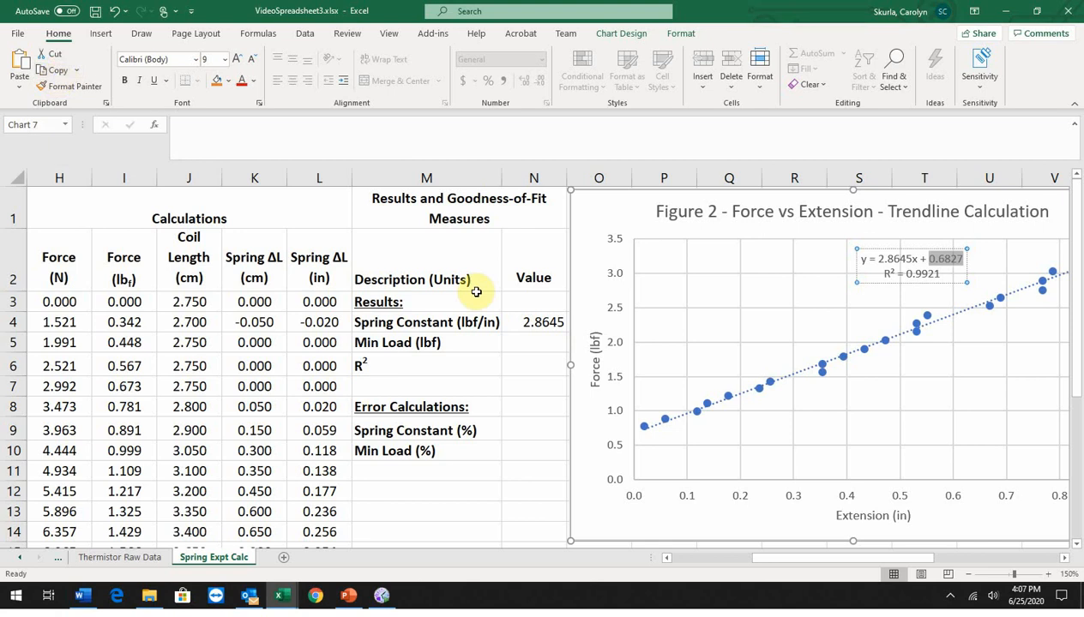
click(527, 344)
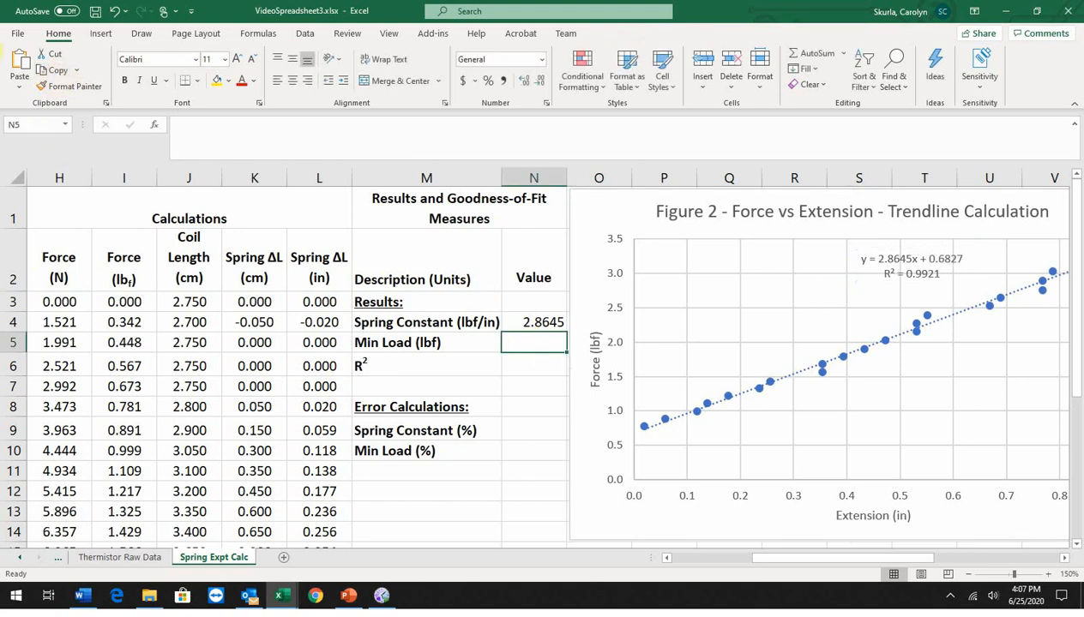
click(22, 63)
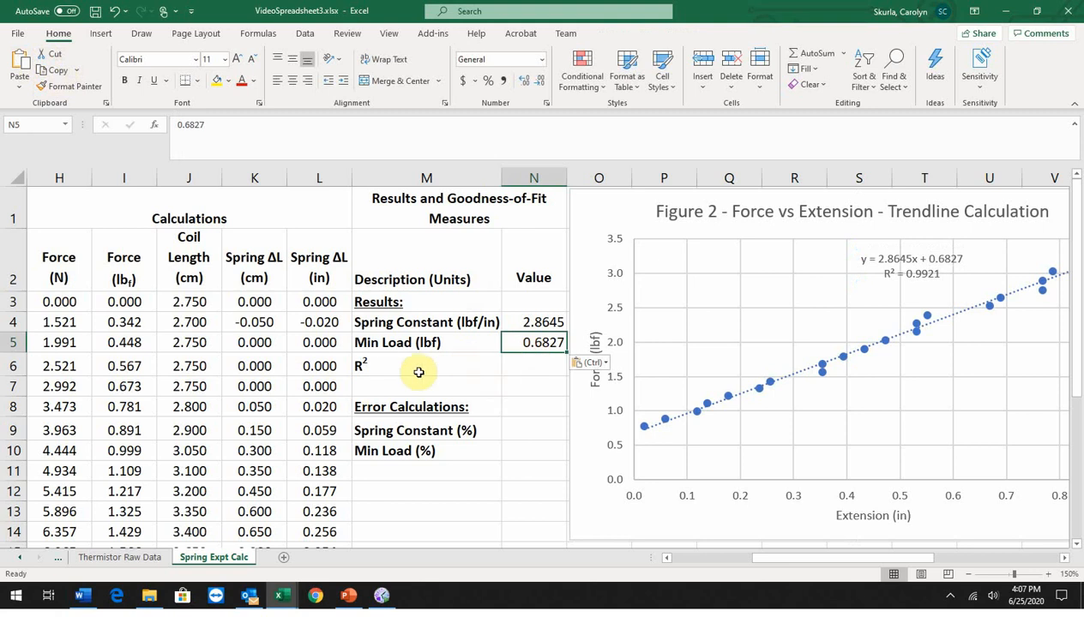
Step: Copy the R² value 0.9921 from the trendline label into the R² value cell N6
click(900, 279)
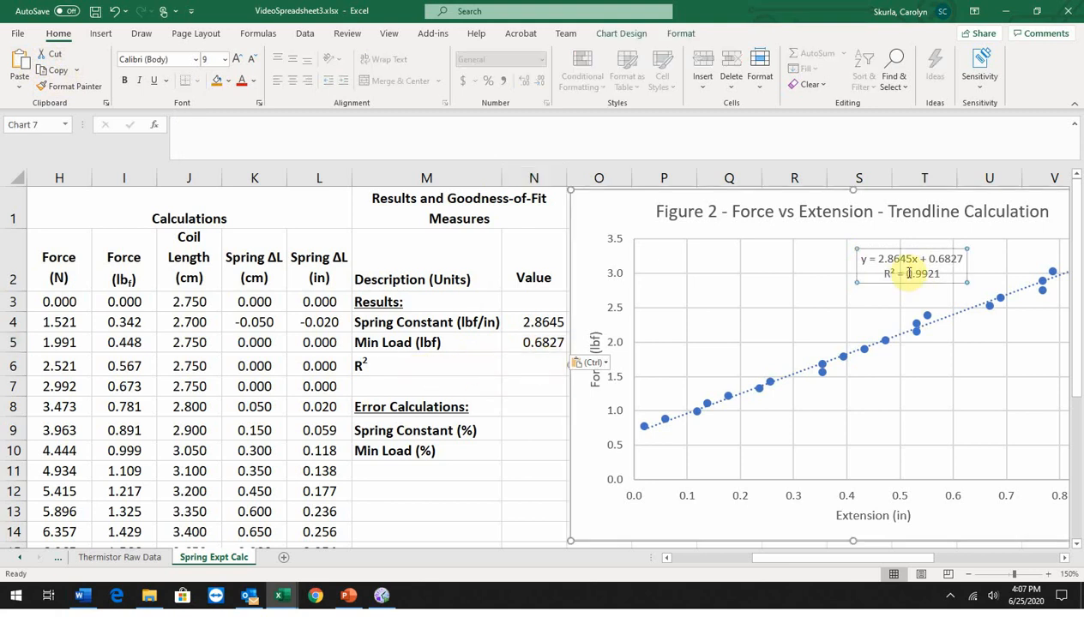
double_click(909, 273)
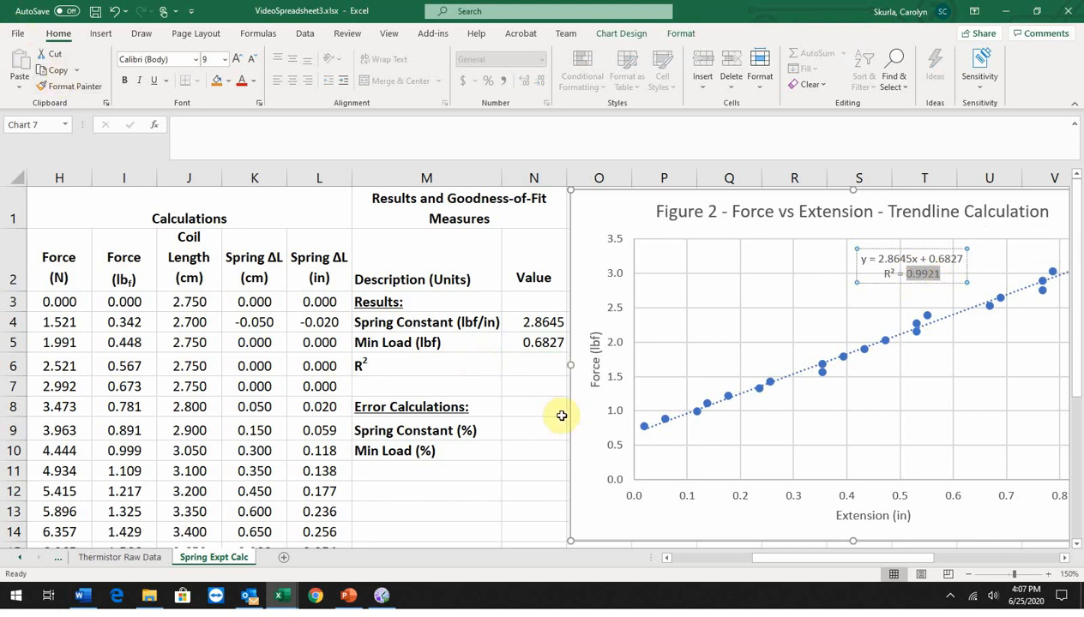
click(534, 366)
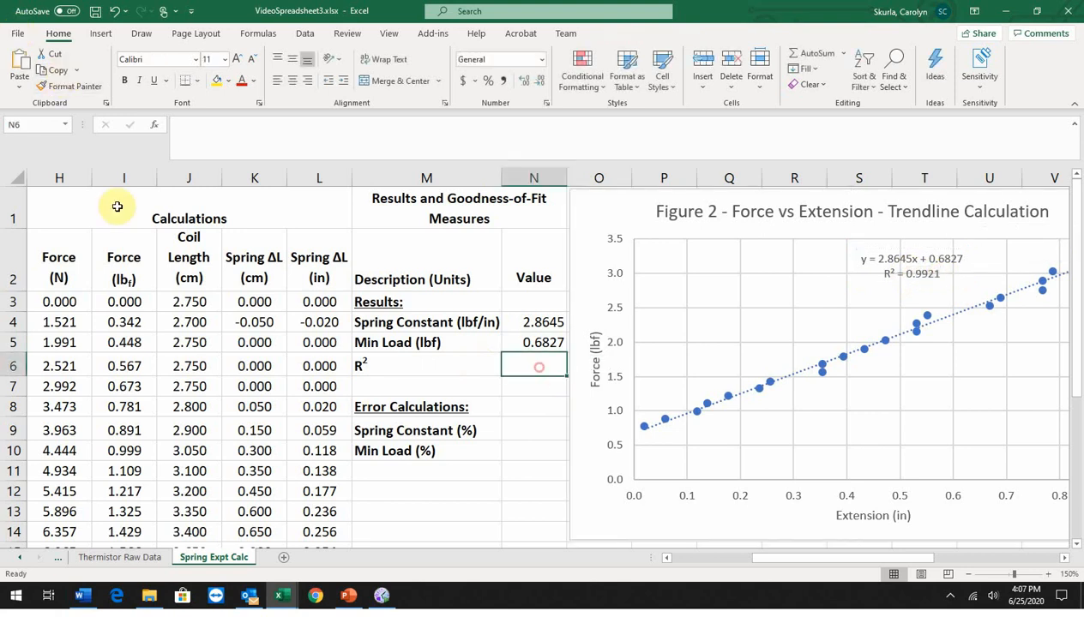
click(17, 60)
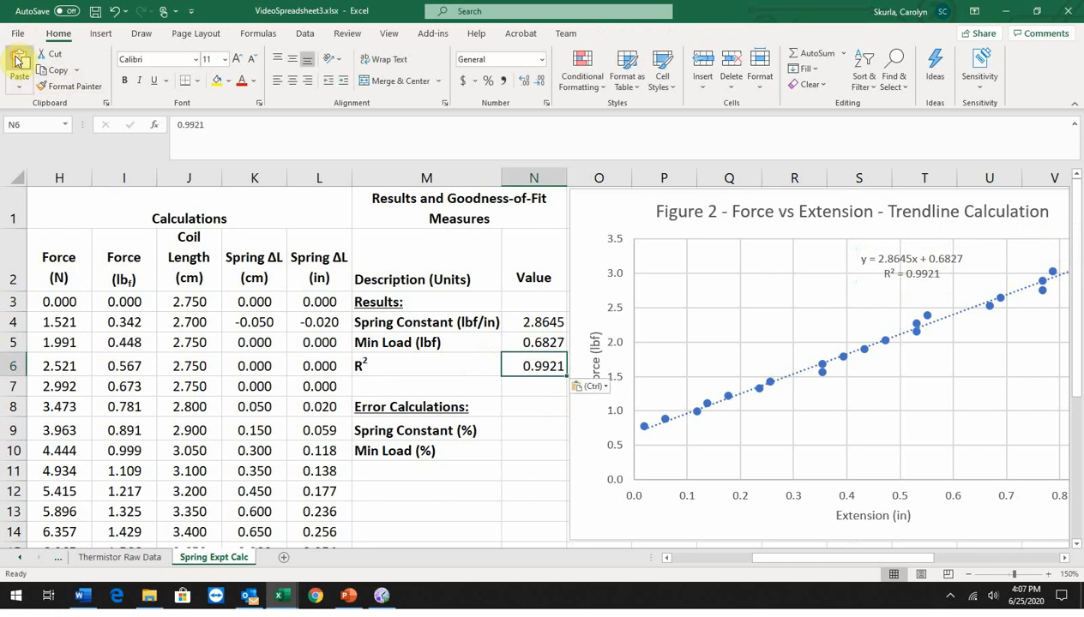
click(528, 467)
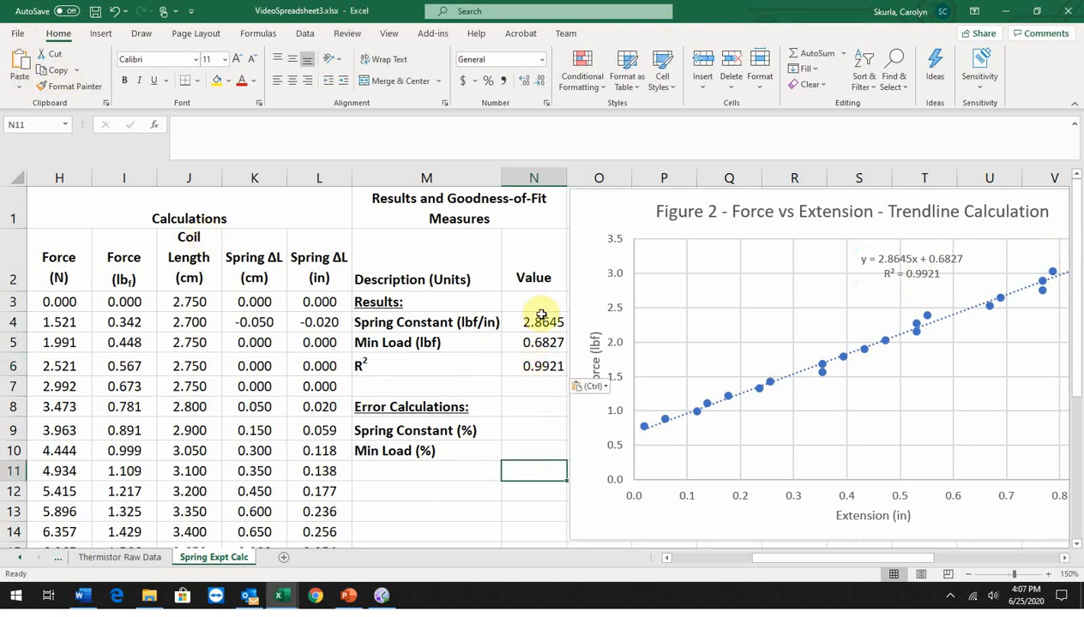
Step: Format the spring constant and min load values in N4:N5 as Number with two decimal places, centered horizontally
drag(541, 315, 538, 337)
click(539, 59)
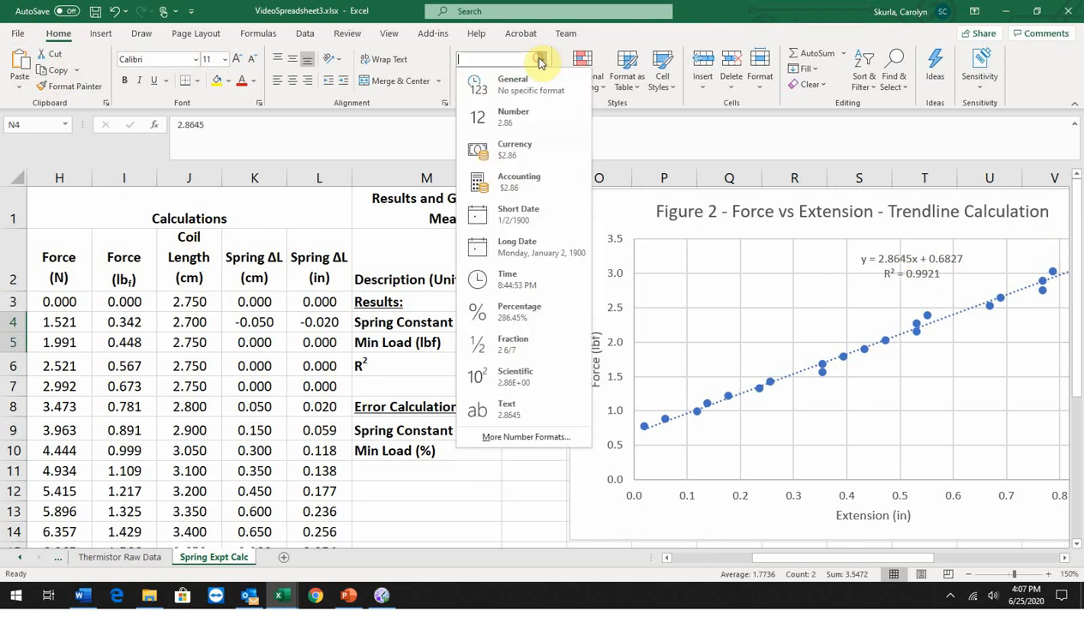
click(513, 116)
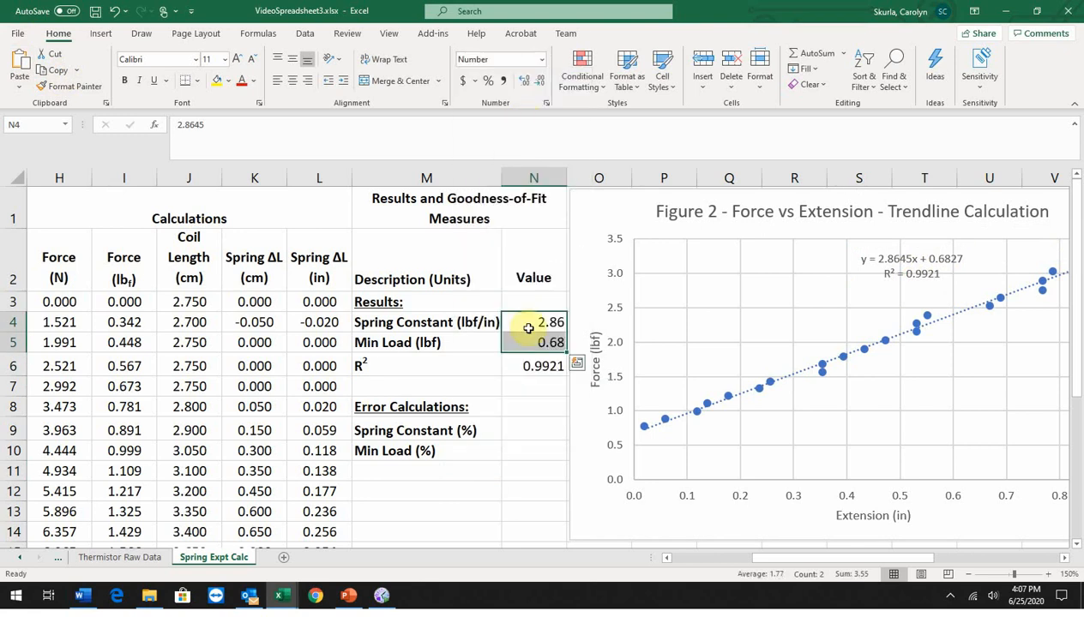
click(293, 83)
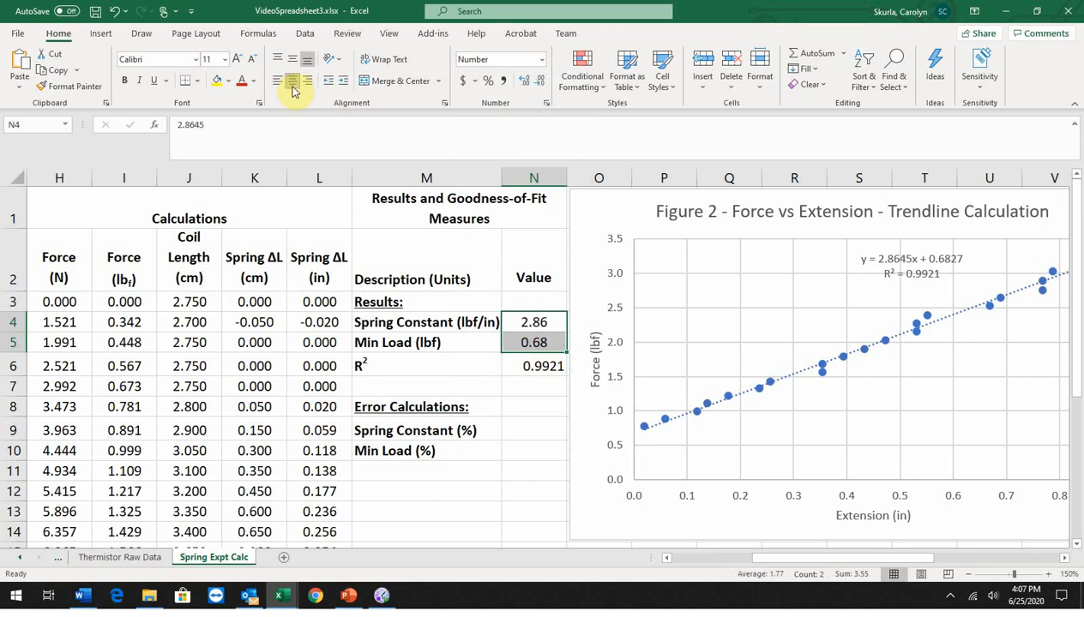
Step: Format the R² value in N6 with three decimal places, centered horizontally
click(537, 366)
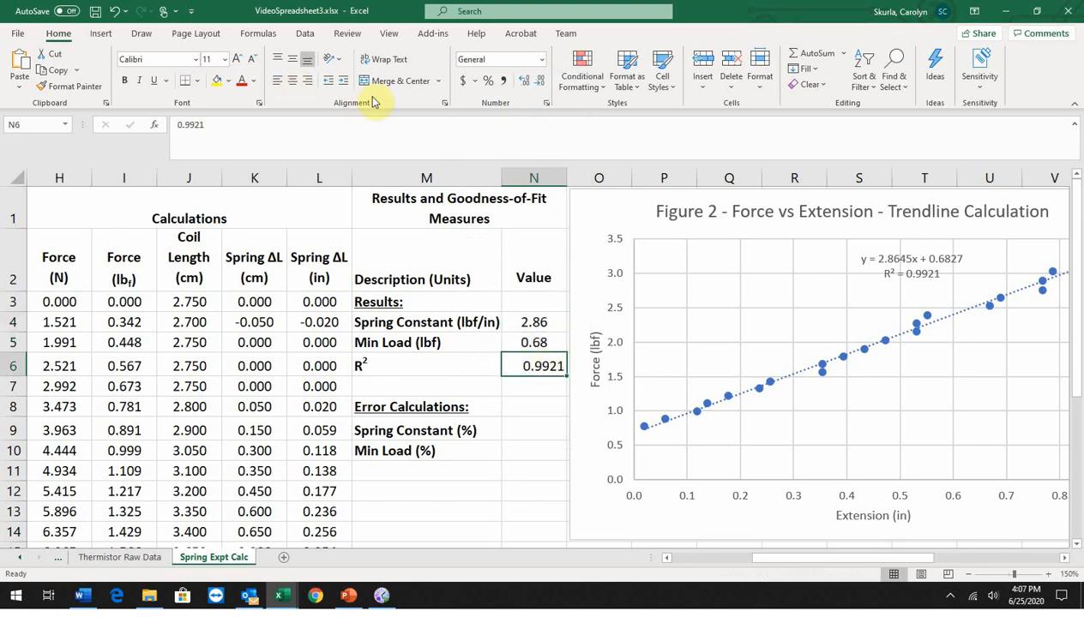
click(539, 80)
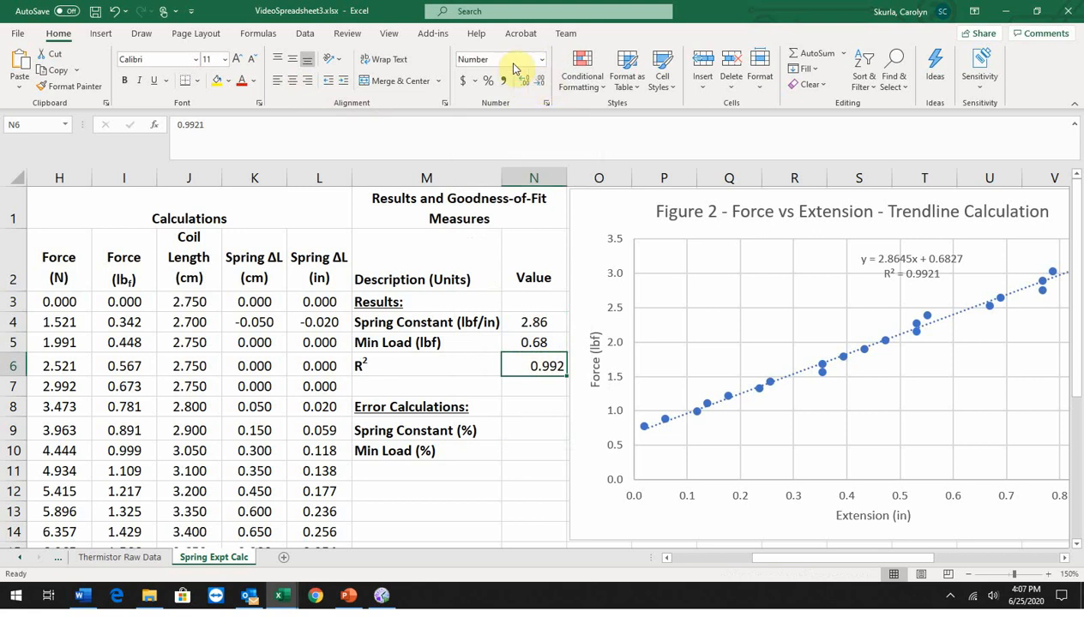
click(292, 81)
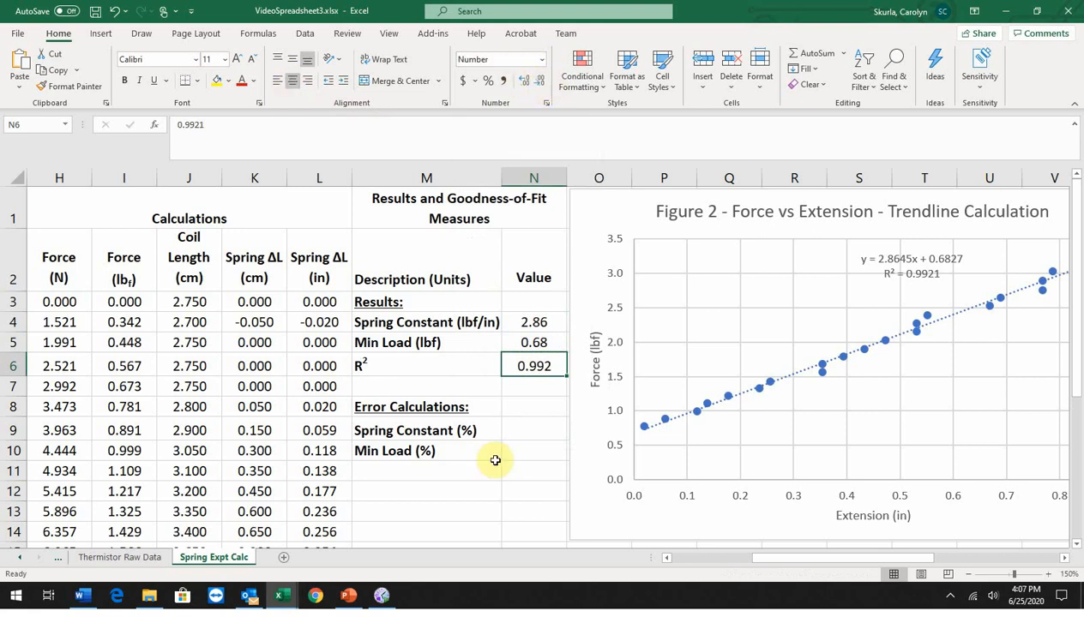
click(468, 473)
Step: Calculate the spring constant percent error against the manufacturer's spring rate in N9 with the formula =(N4-G6)/G6*100
click(545, 429)
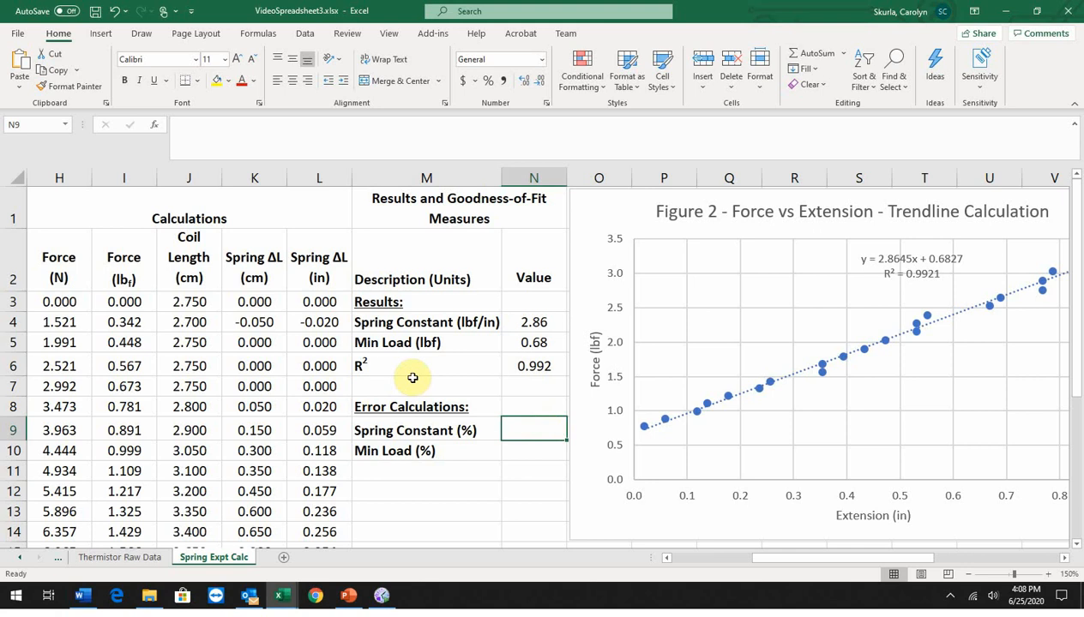
click(668, 558)
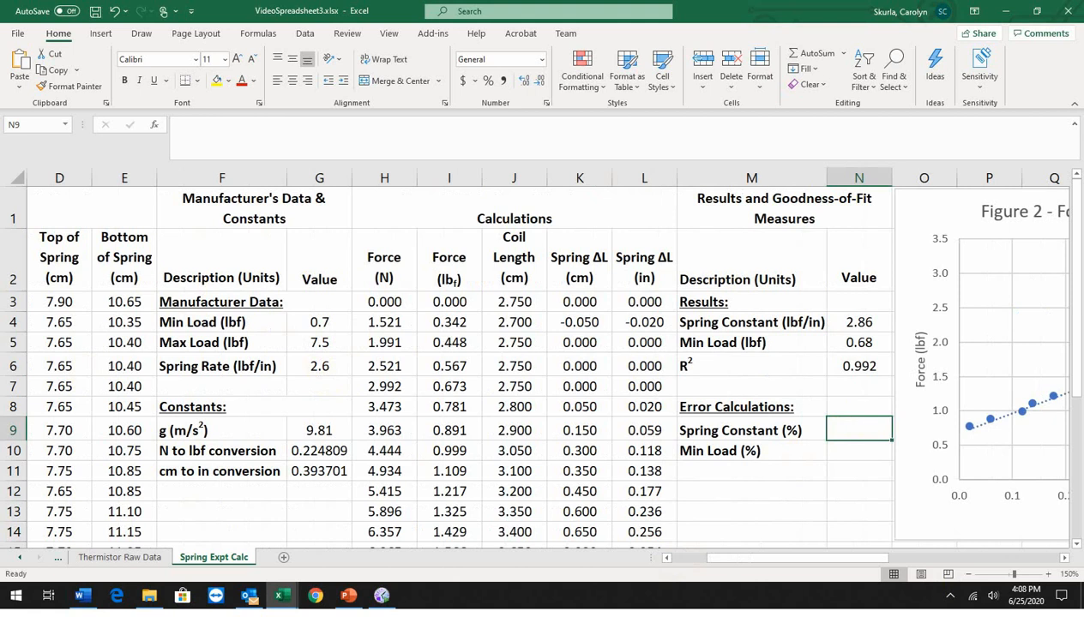
key(alt+Tab)
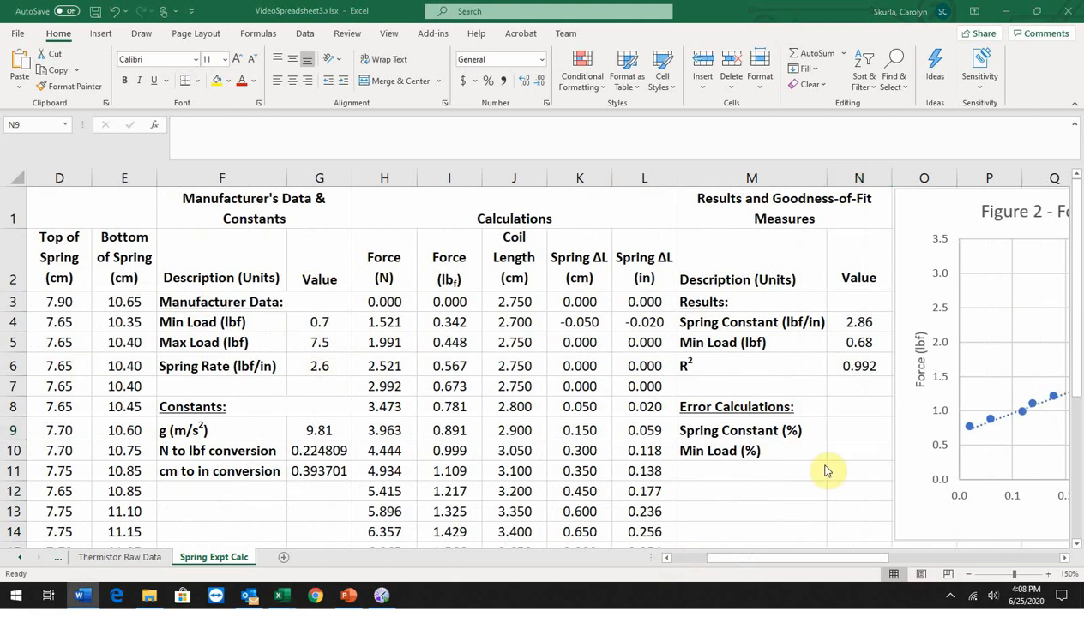
click(840, 428)
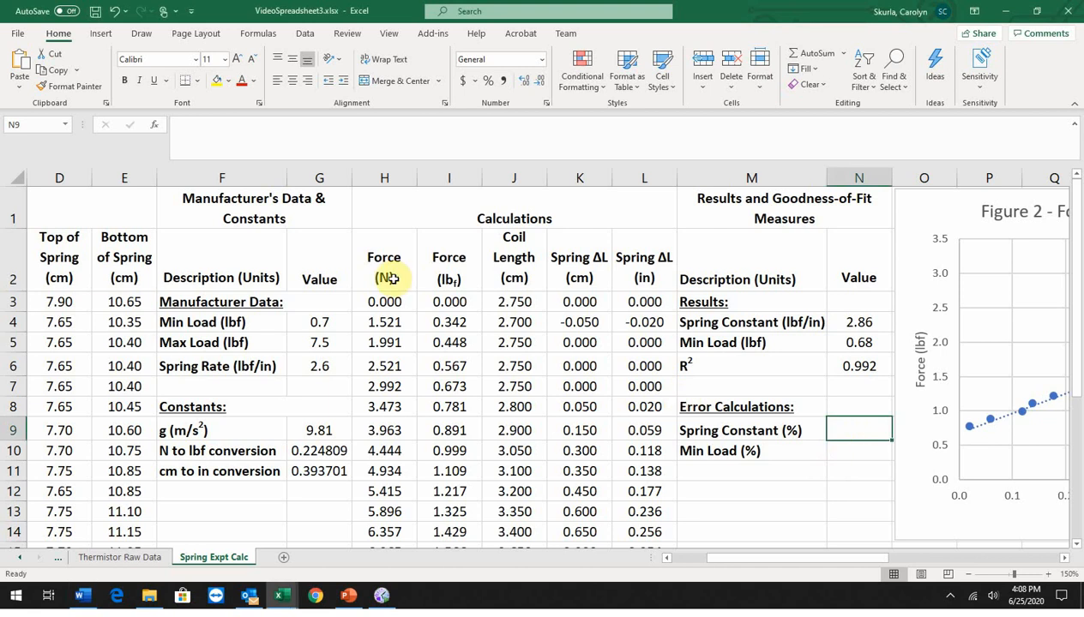
text(=()
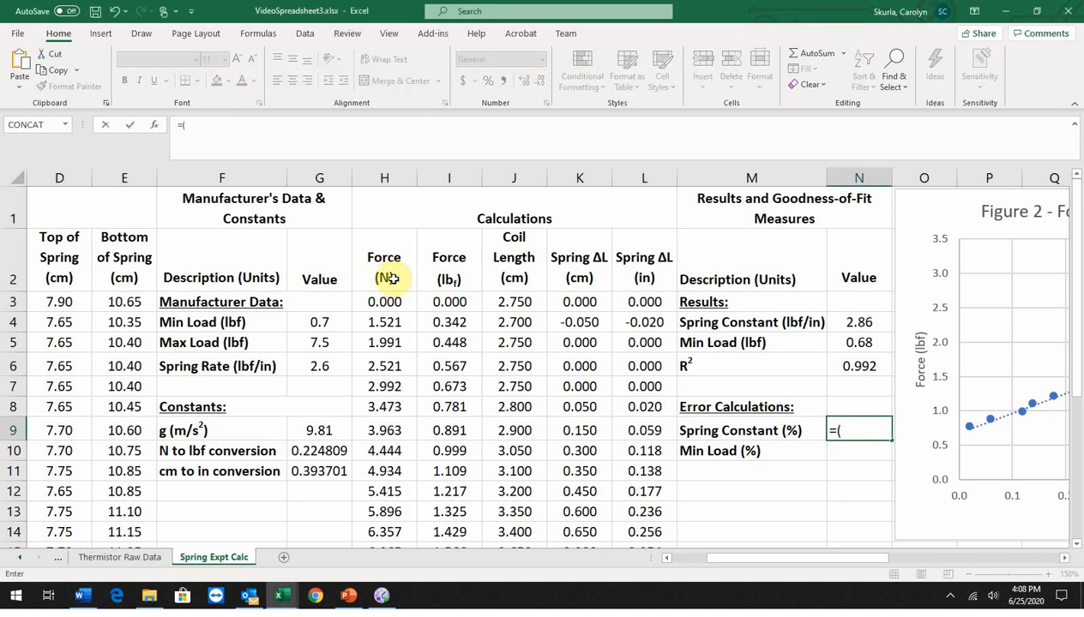
click(847, 321)
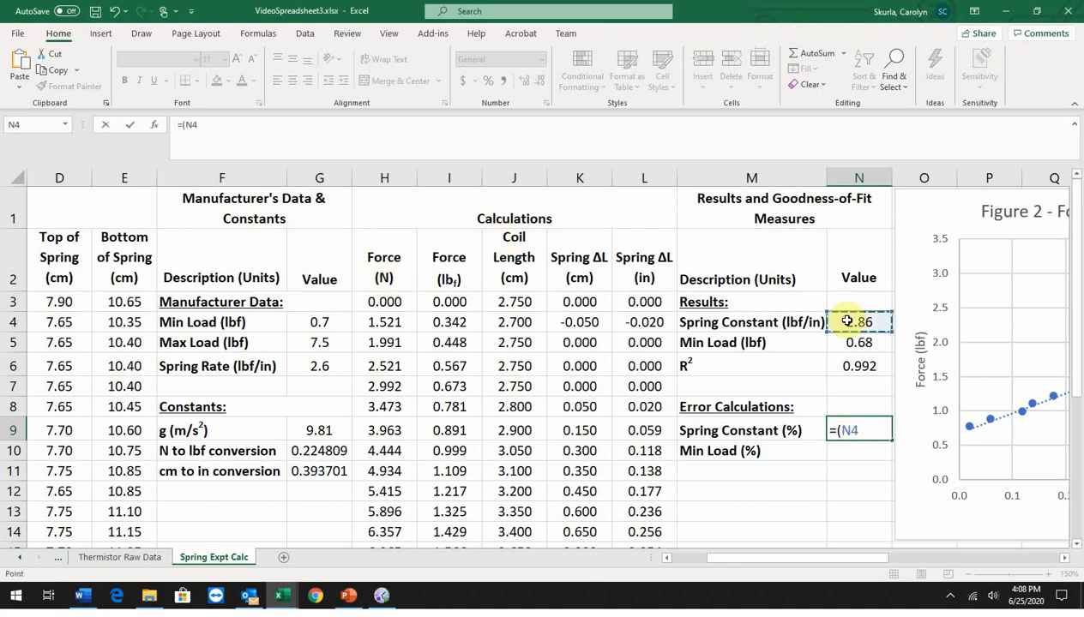
text(-)
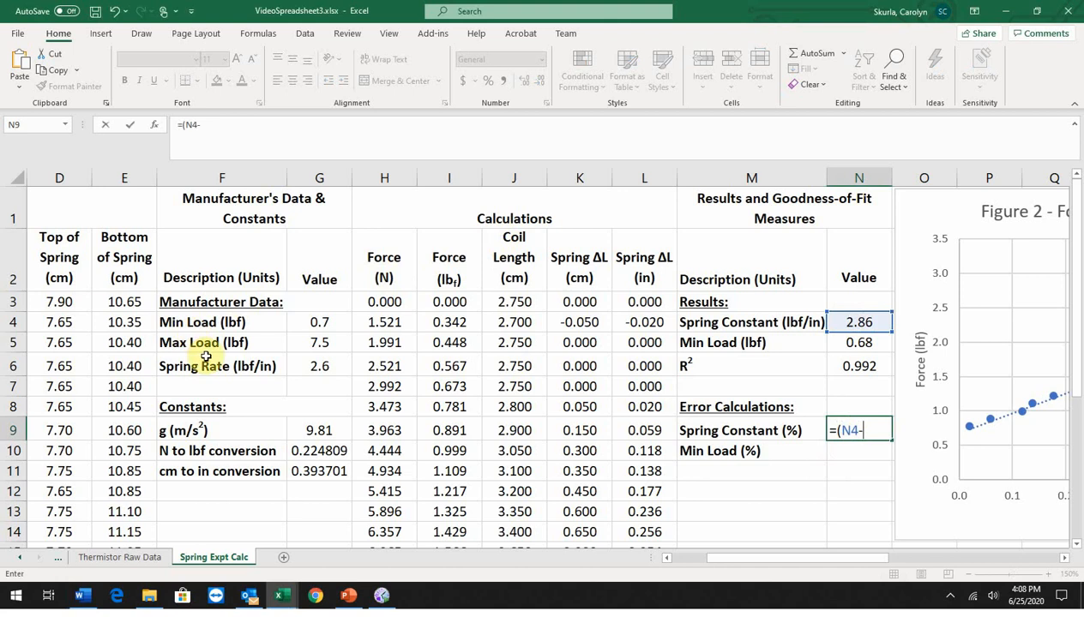
click(319, 366)
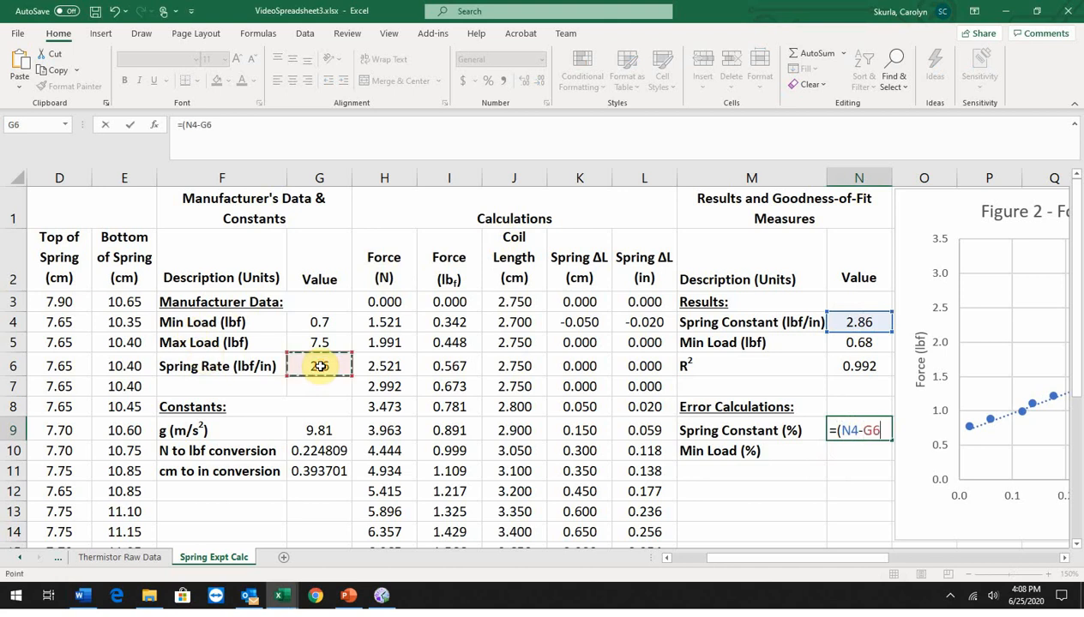
text()/)
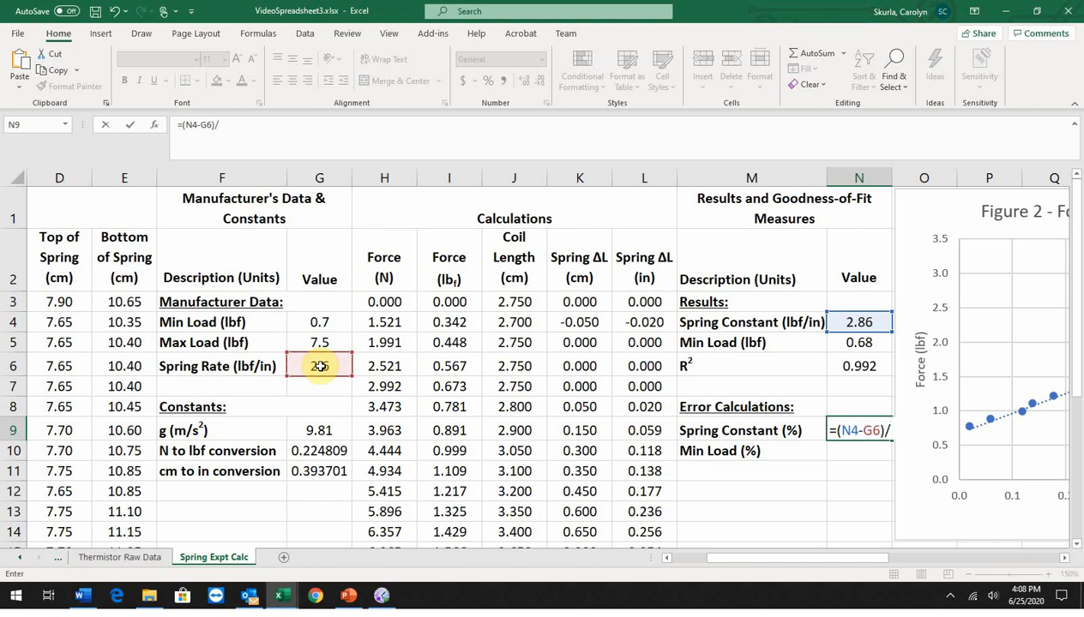
click(320, 367)
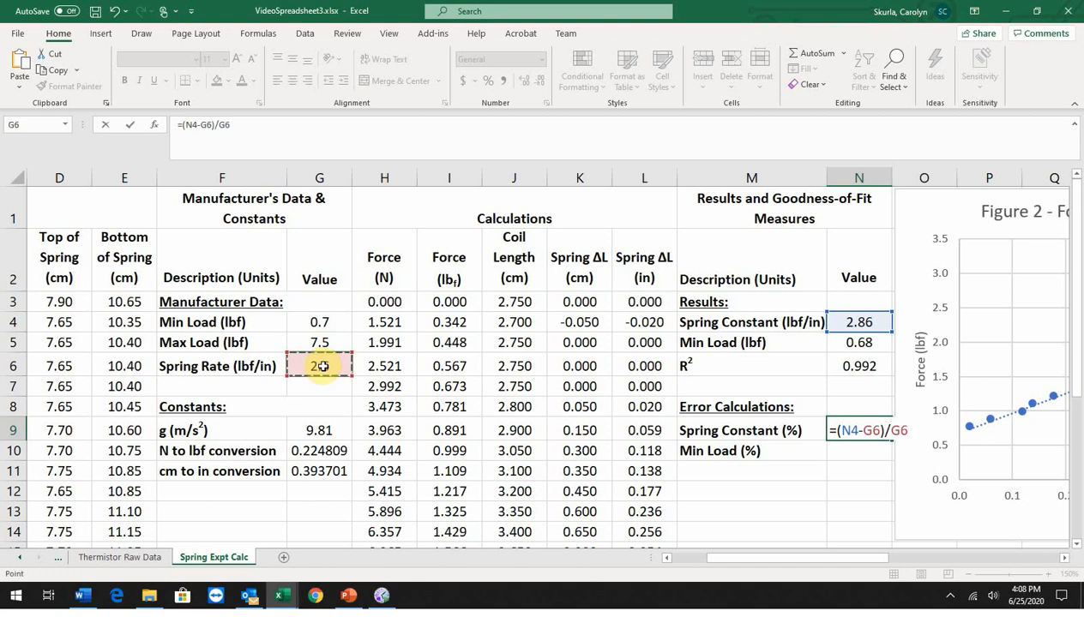
text(*100)
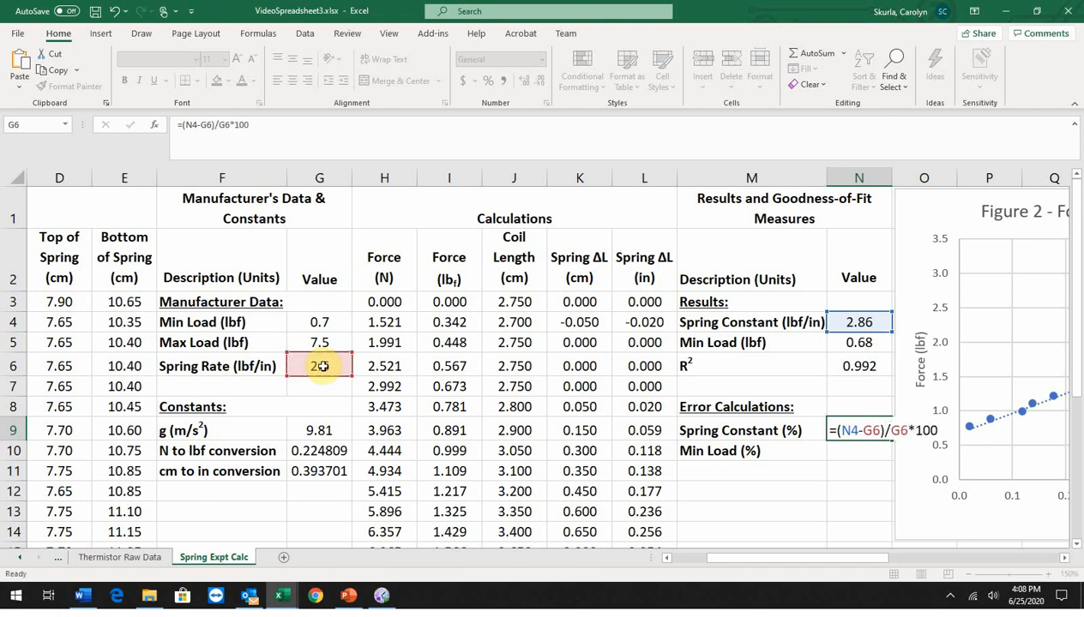
key(Return)
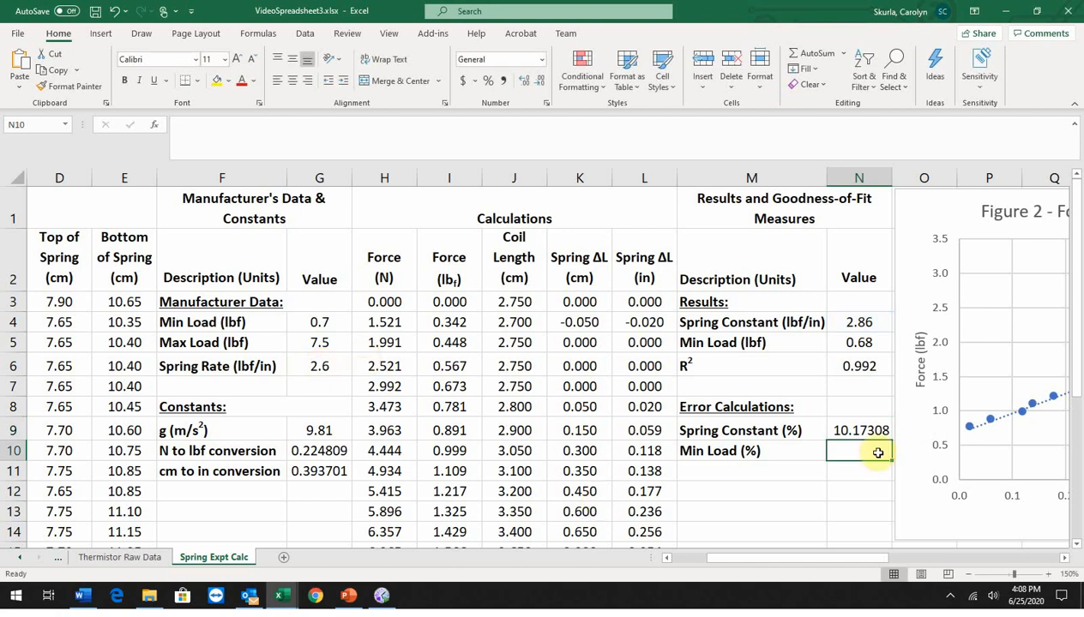
click(859, 429)
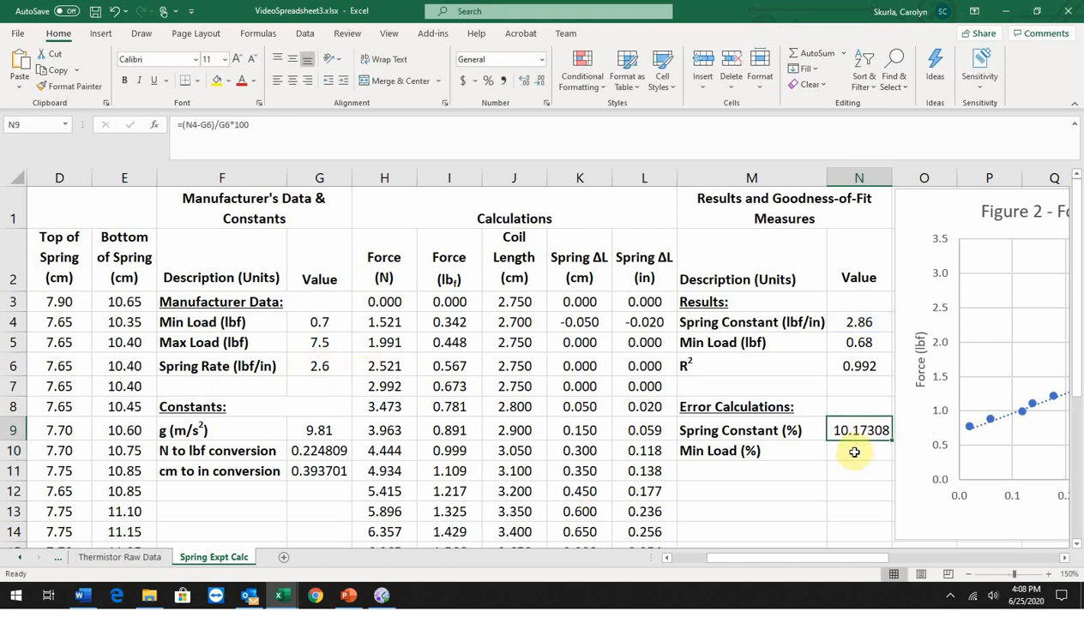
Step: Calculate the min load percent error against the manufacturer's min load in N10 with the formula =(N5-G4)/G4*100
click(854, 451)
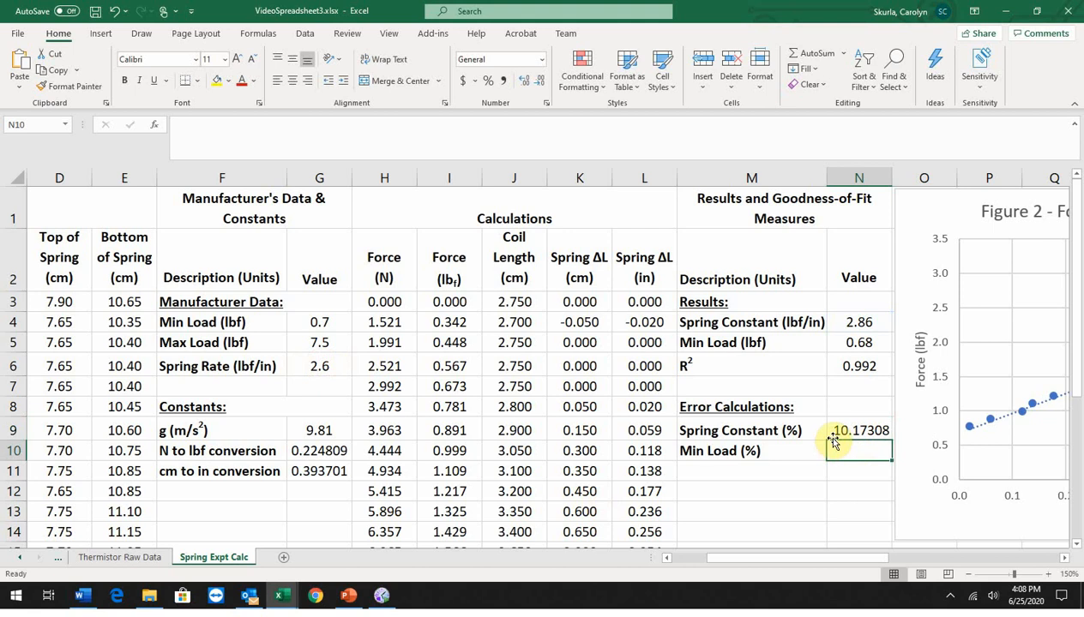
text(=)
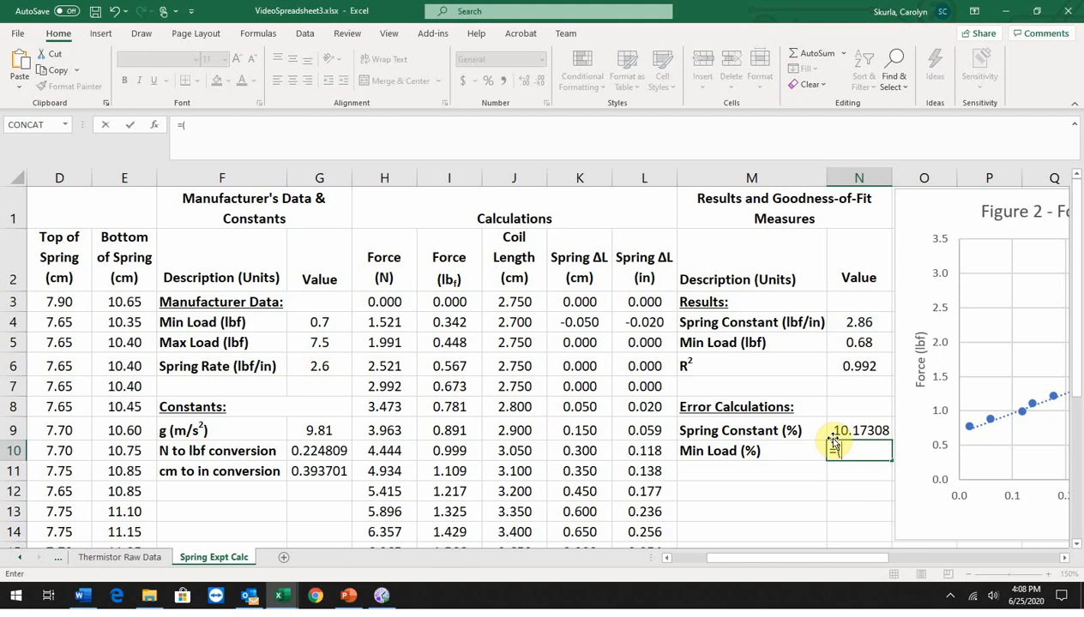
text(()
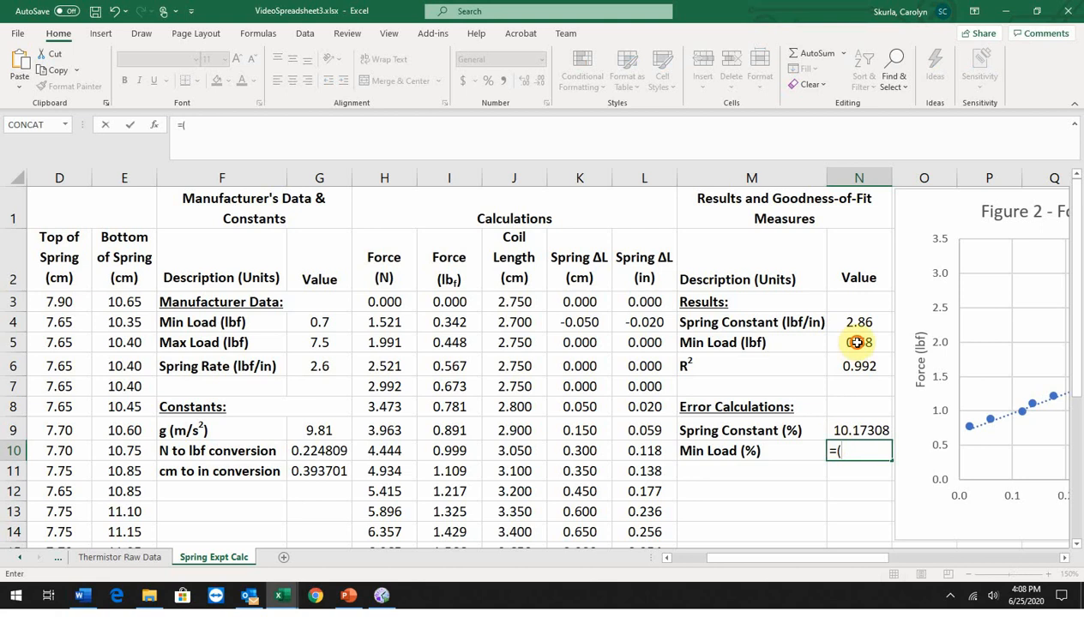
click(857, 342)
text(-)
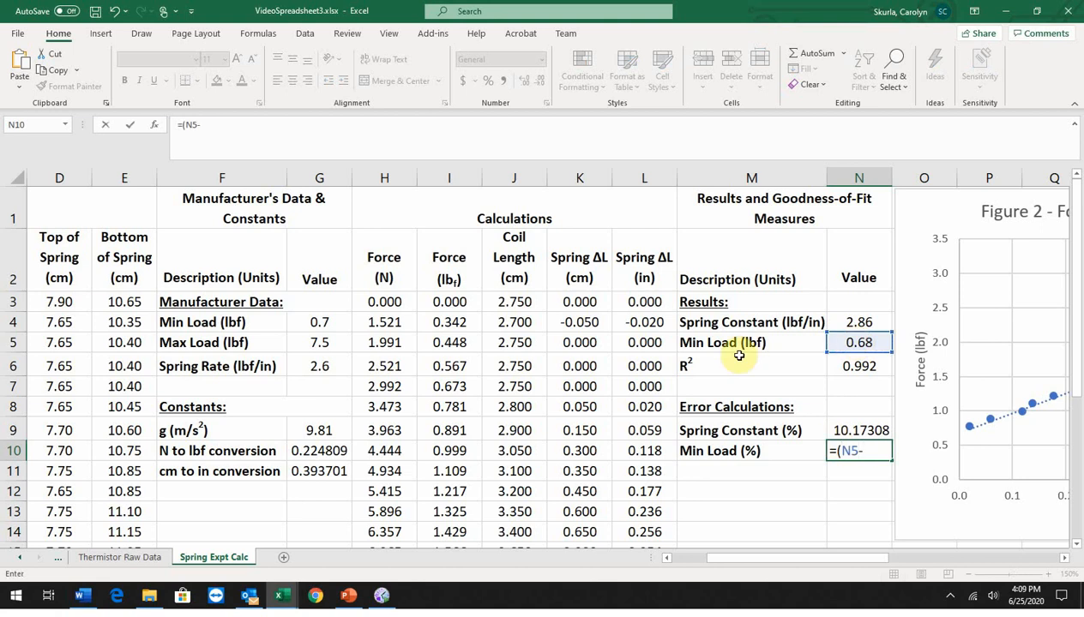
click(317, 321)
text().)
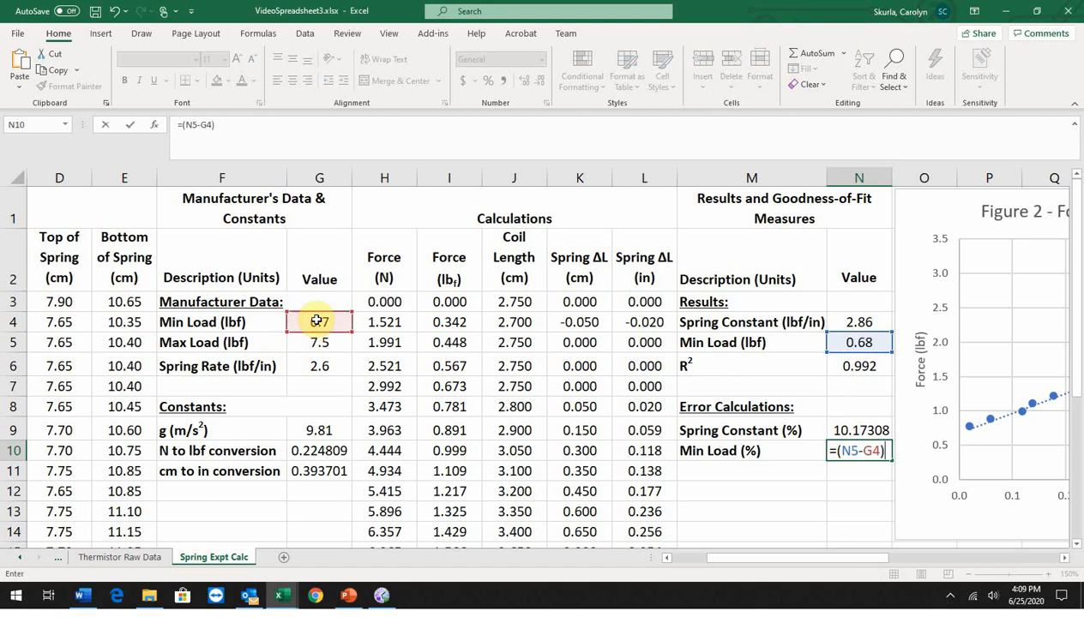
key(BackSpace)
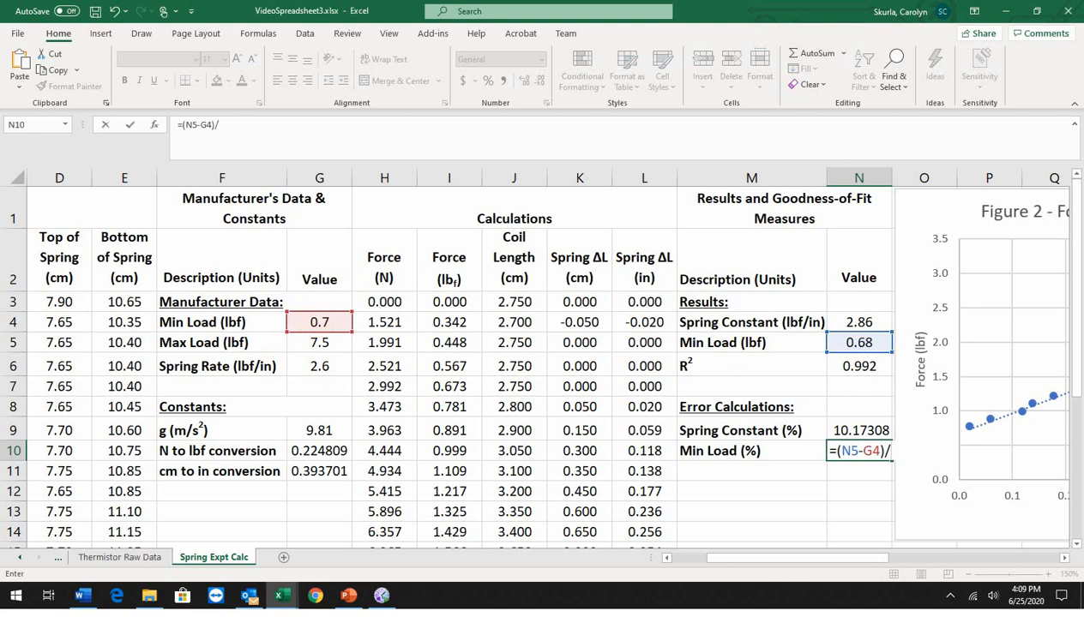
text(/)
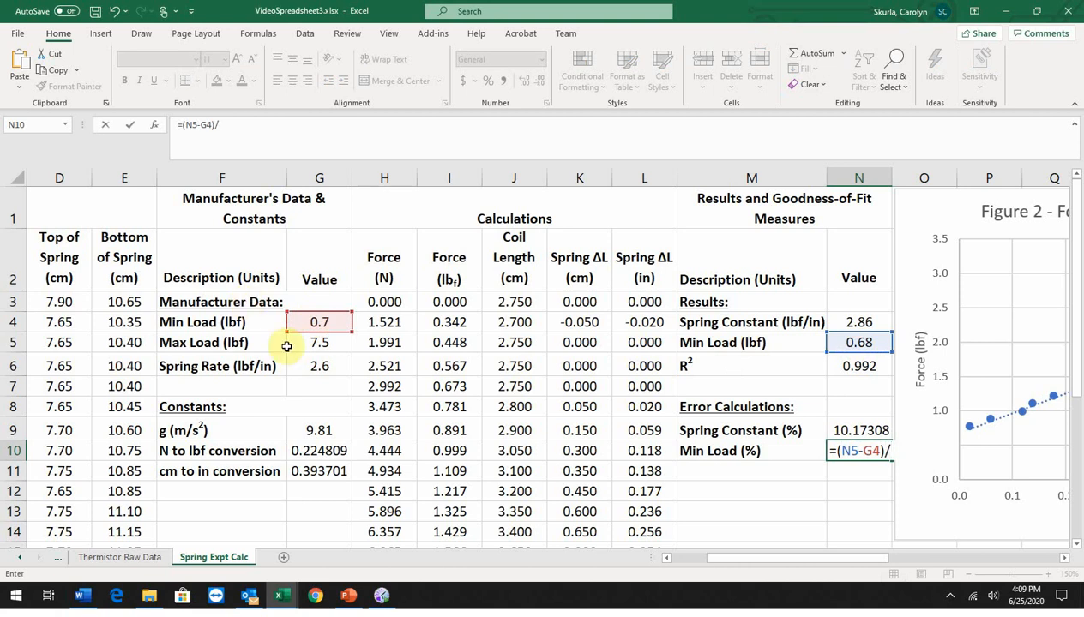
click(319, 322)
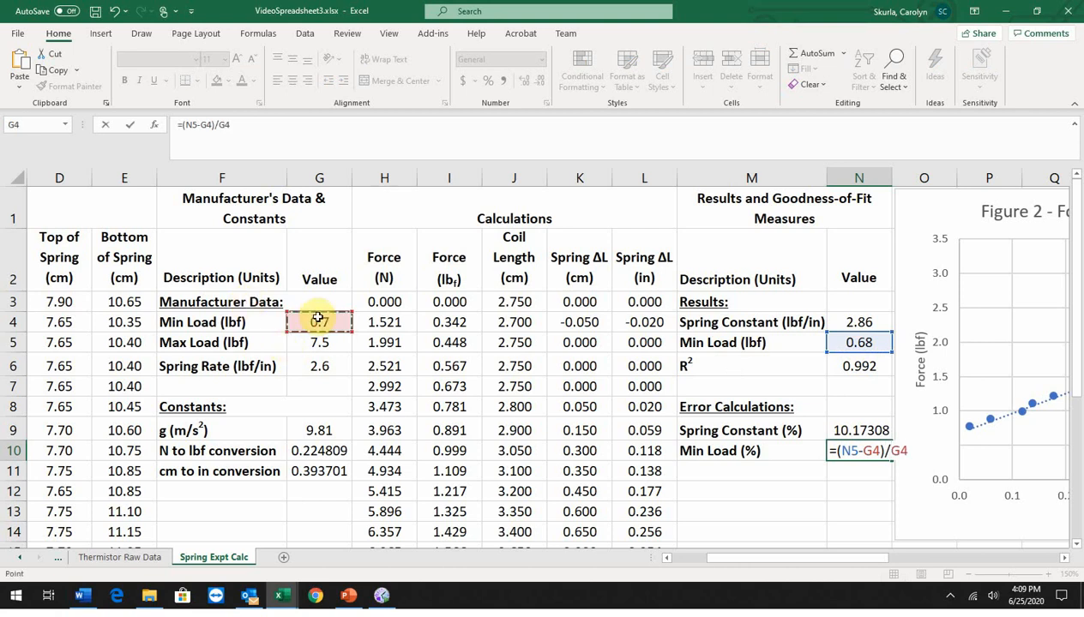
text(*100)
key(Return)
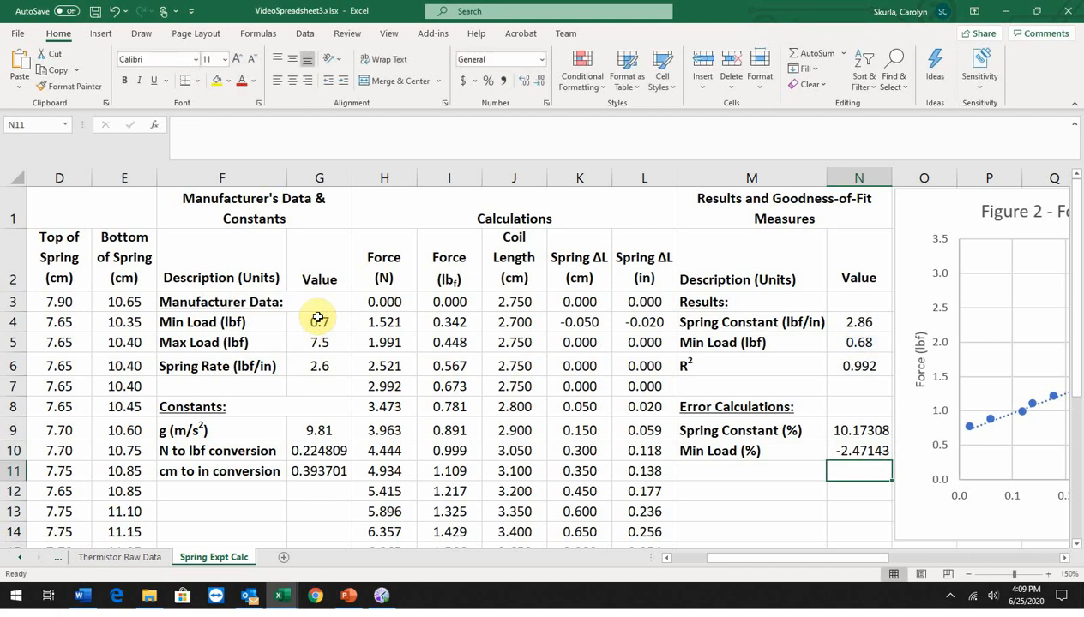
Step: Format the percent error values in N9:N10 as Number with two decimal places, centered horizontally
drag(851, 429, 860, 448)
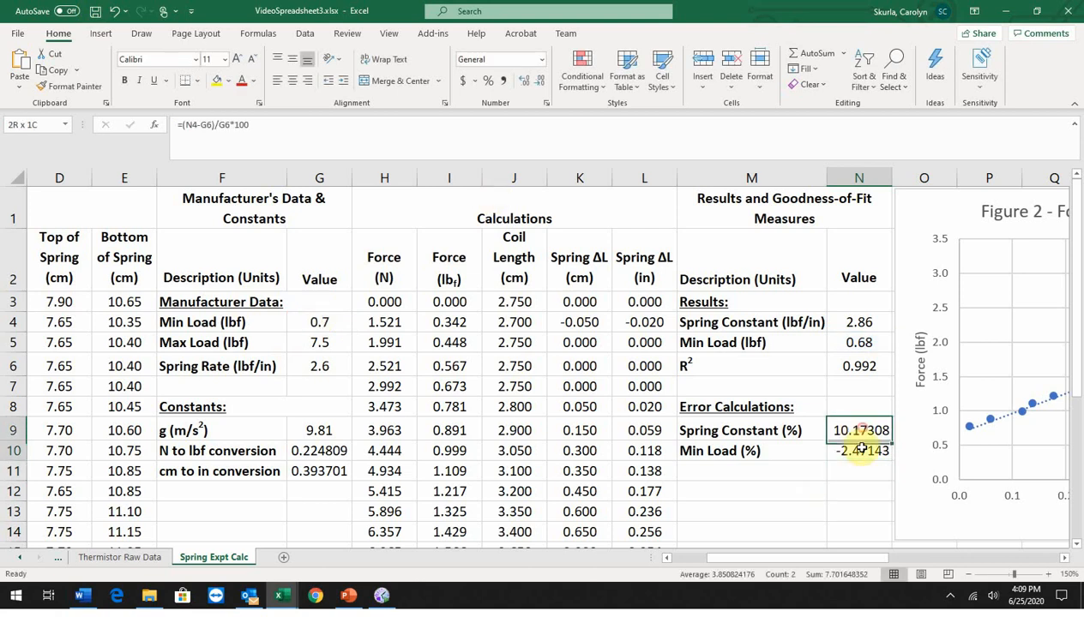
click(543, 59)
click(522, 104)
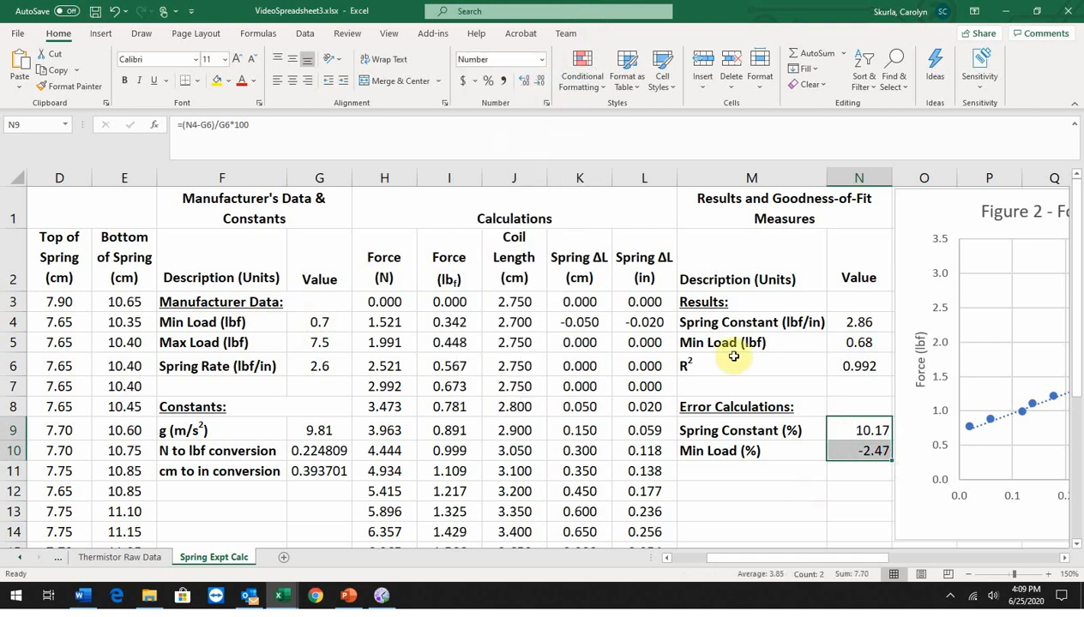
click(292, 84)
click(786, 494)
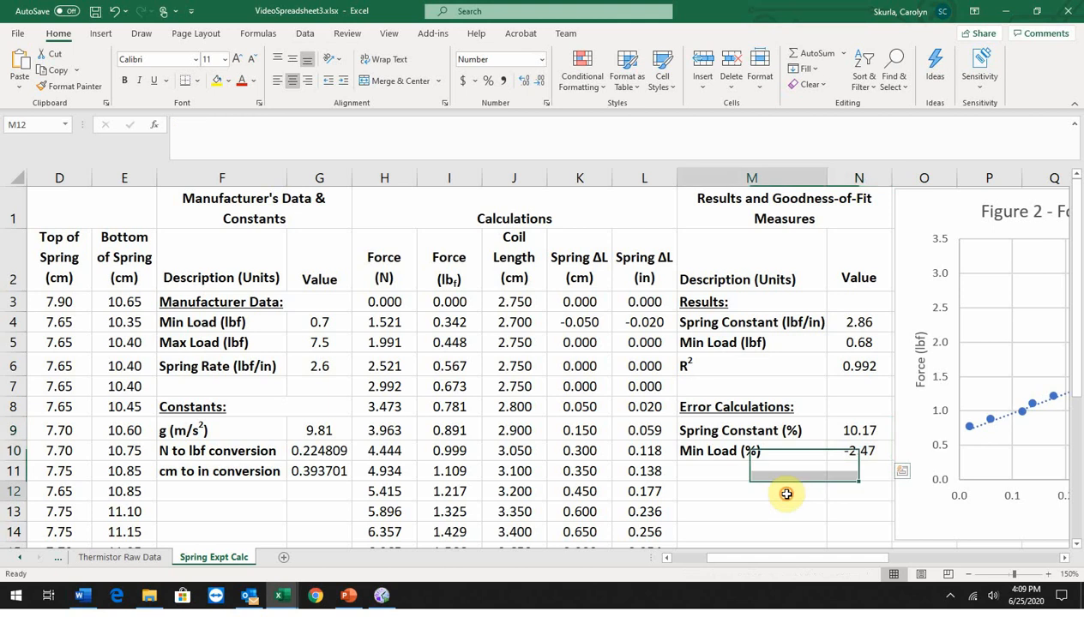
click(718, 471)
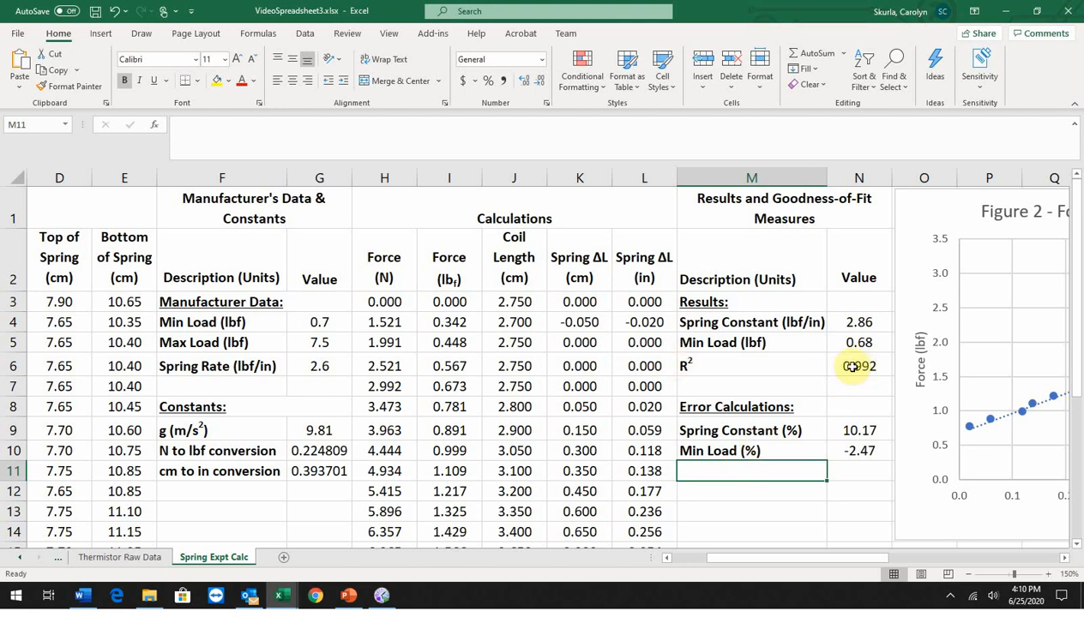
click(731, 366)
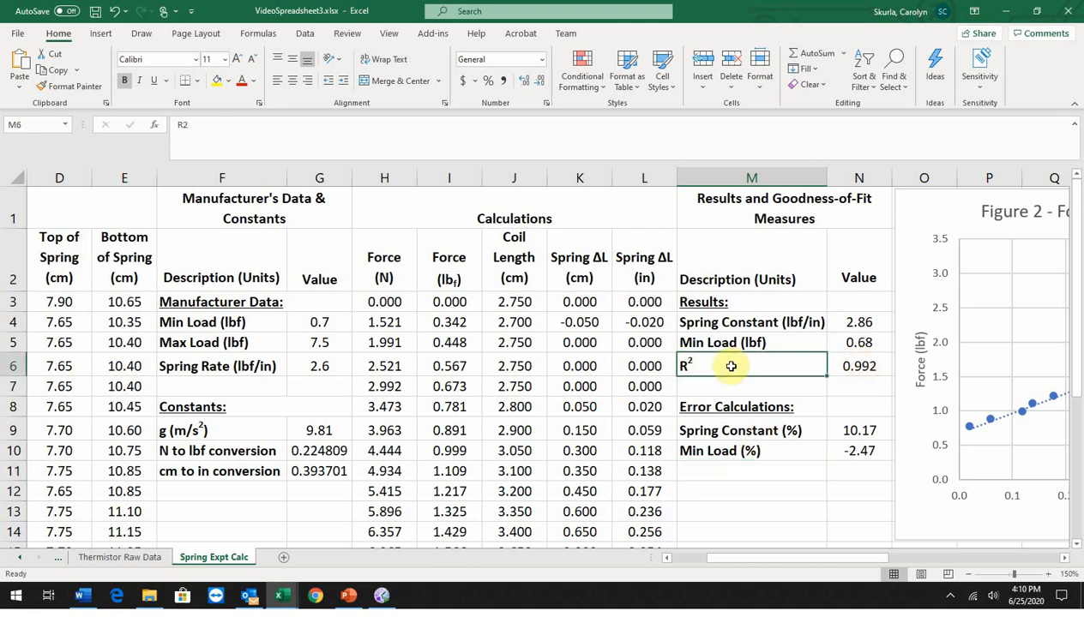